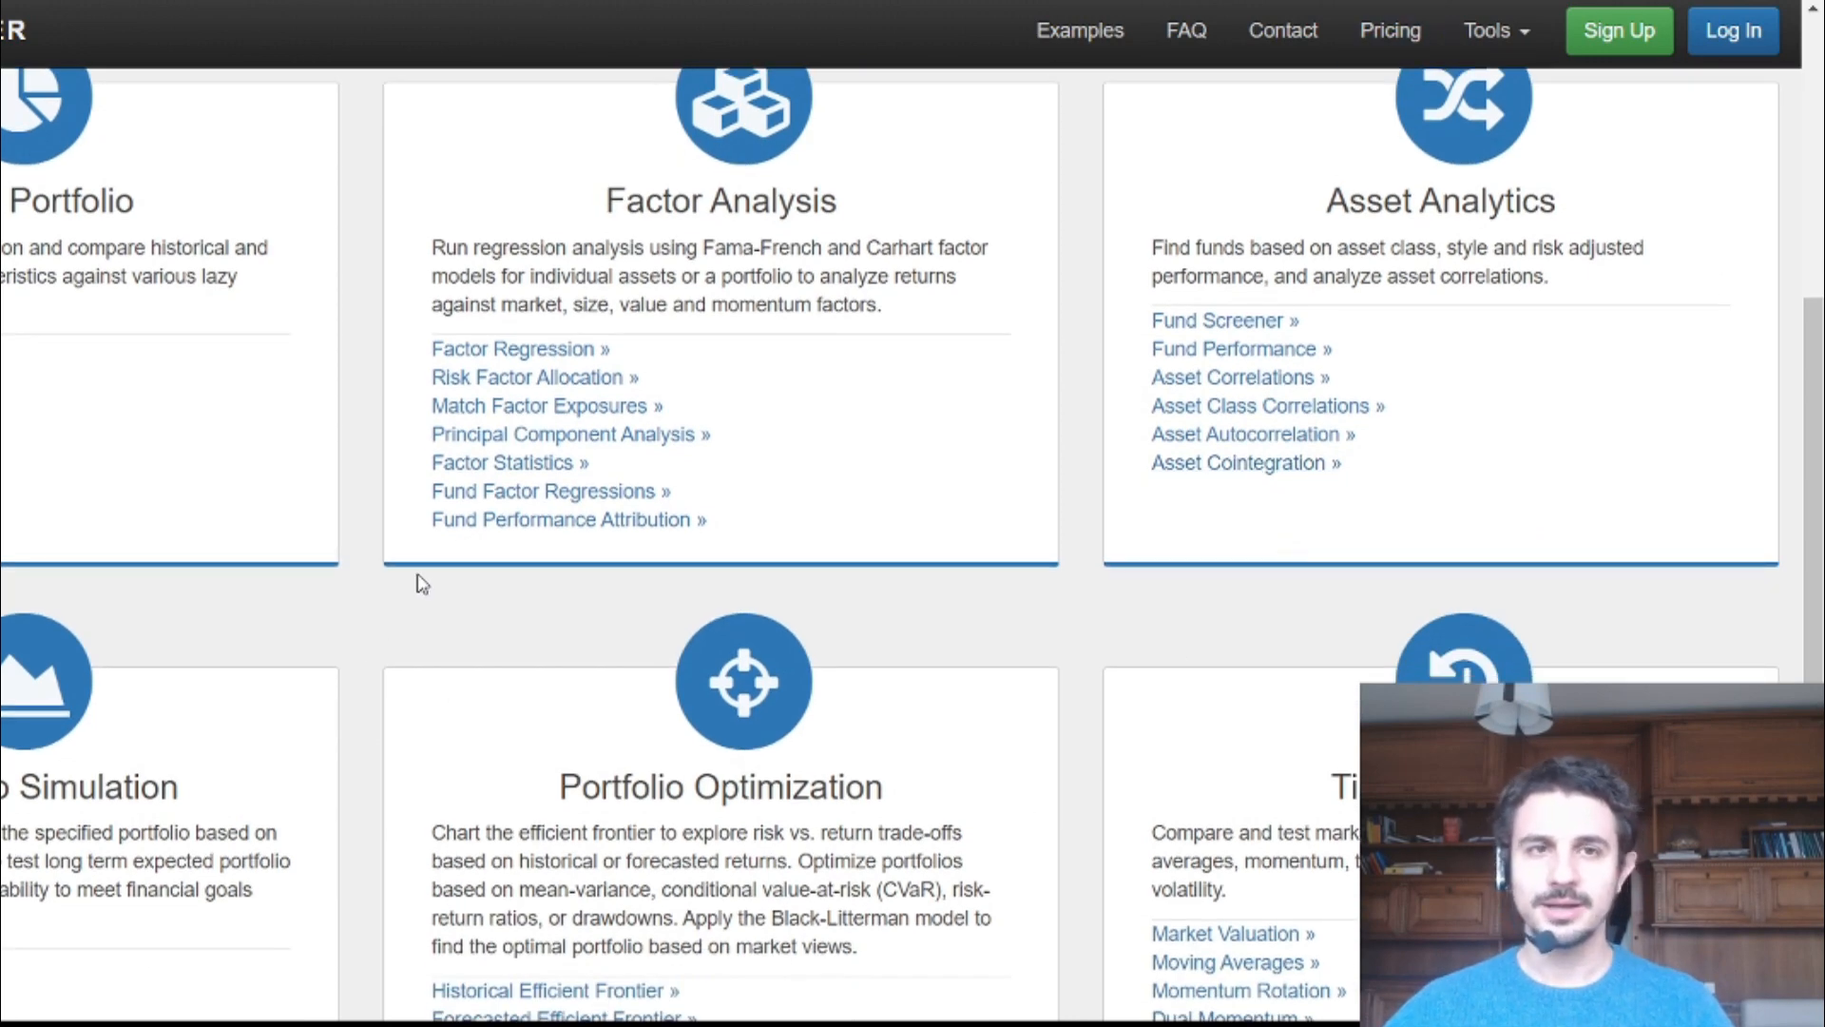
Open the Fund Screener from the Asset Analytics tools
scroll(422, 583, "up", 2)
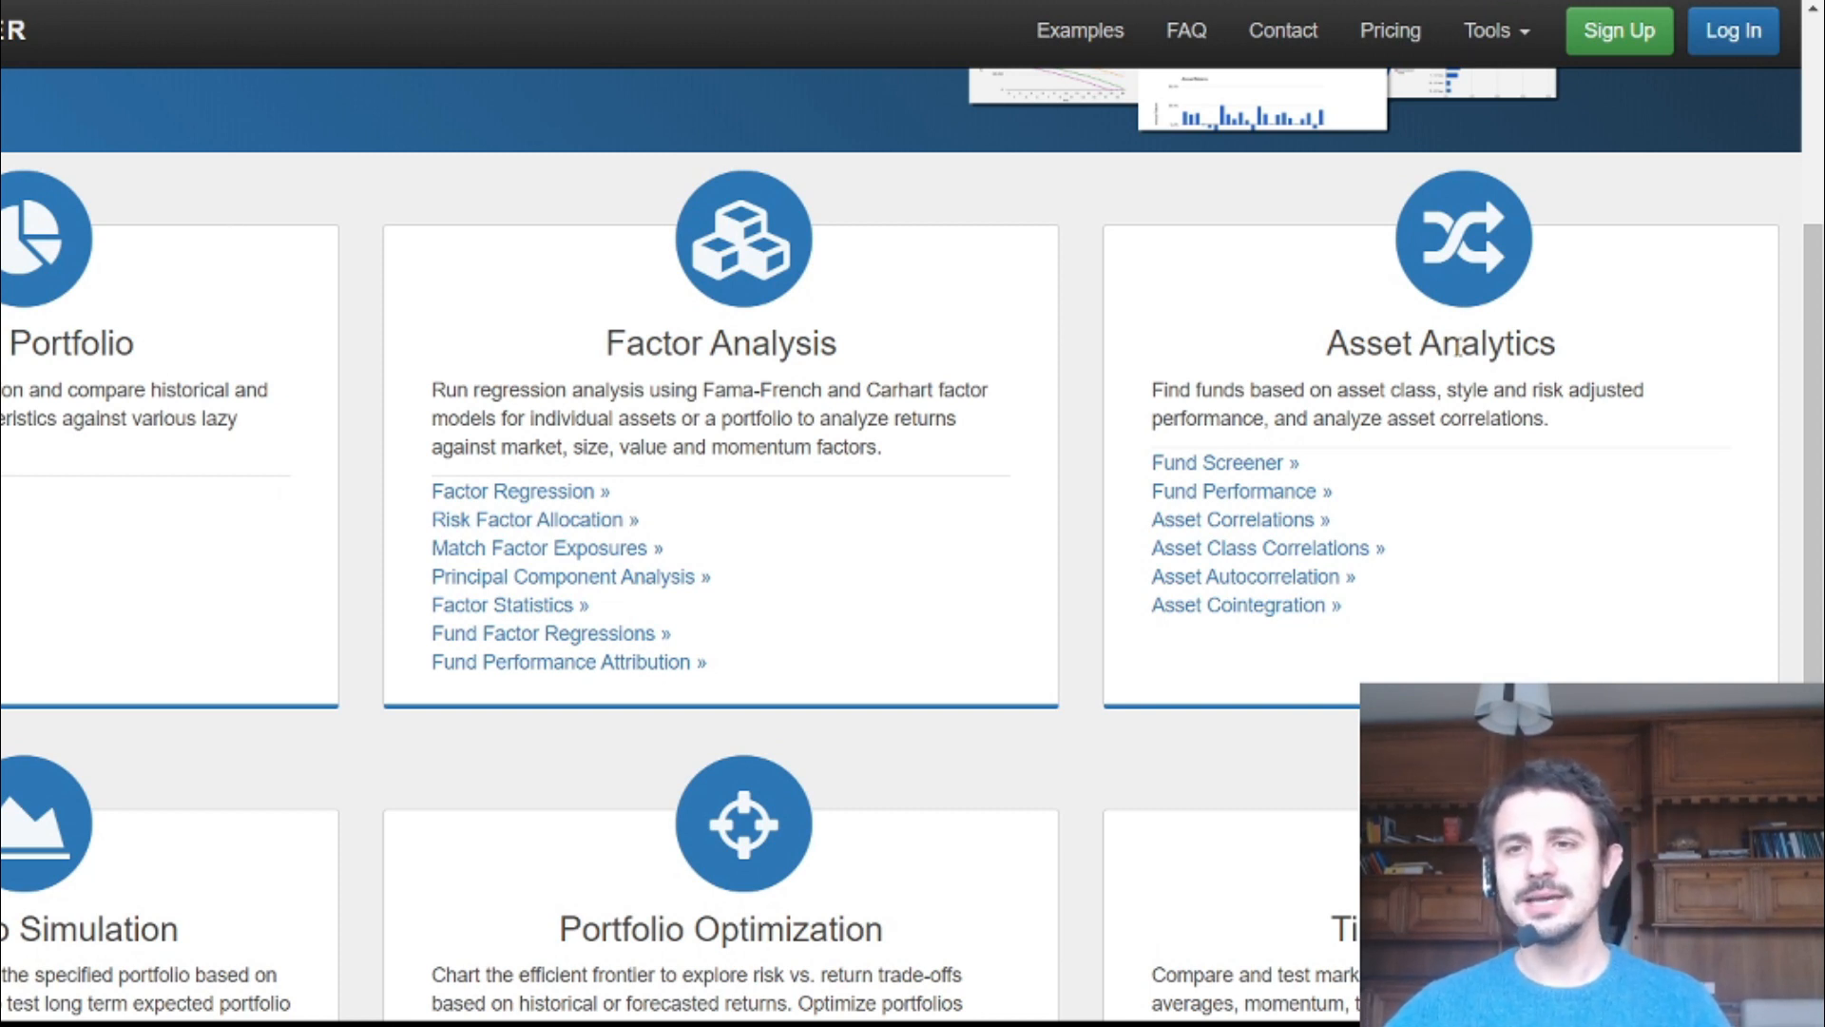
scroll(495, 550, "down", 2)
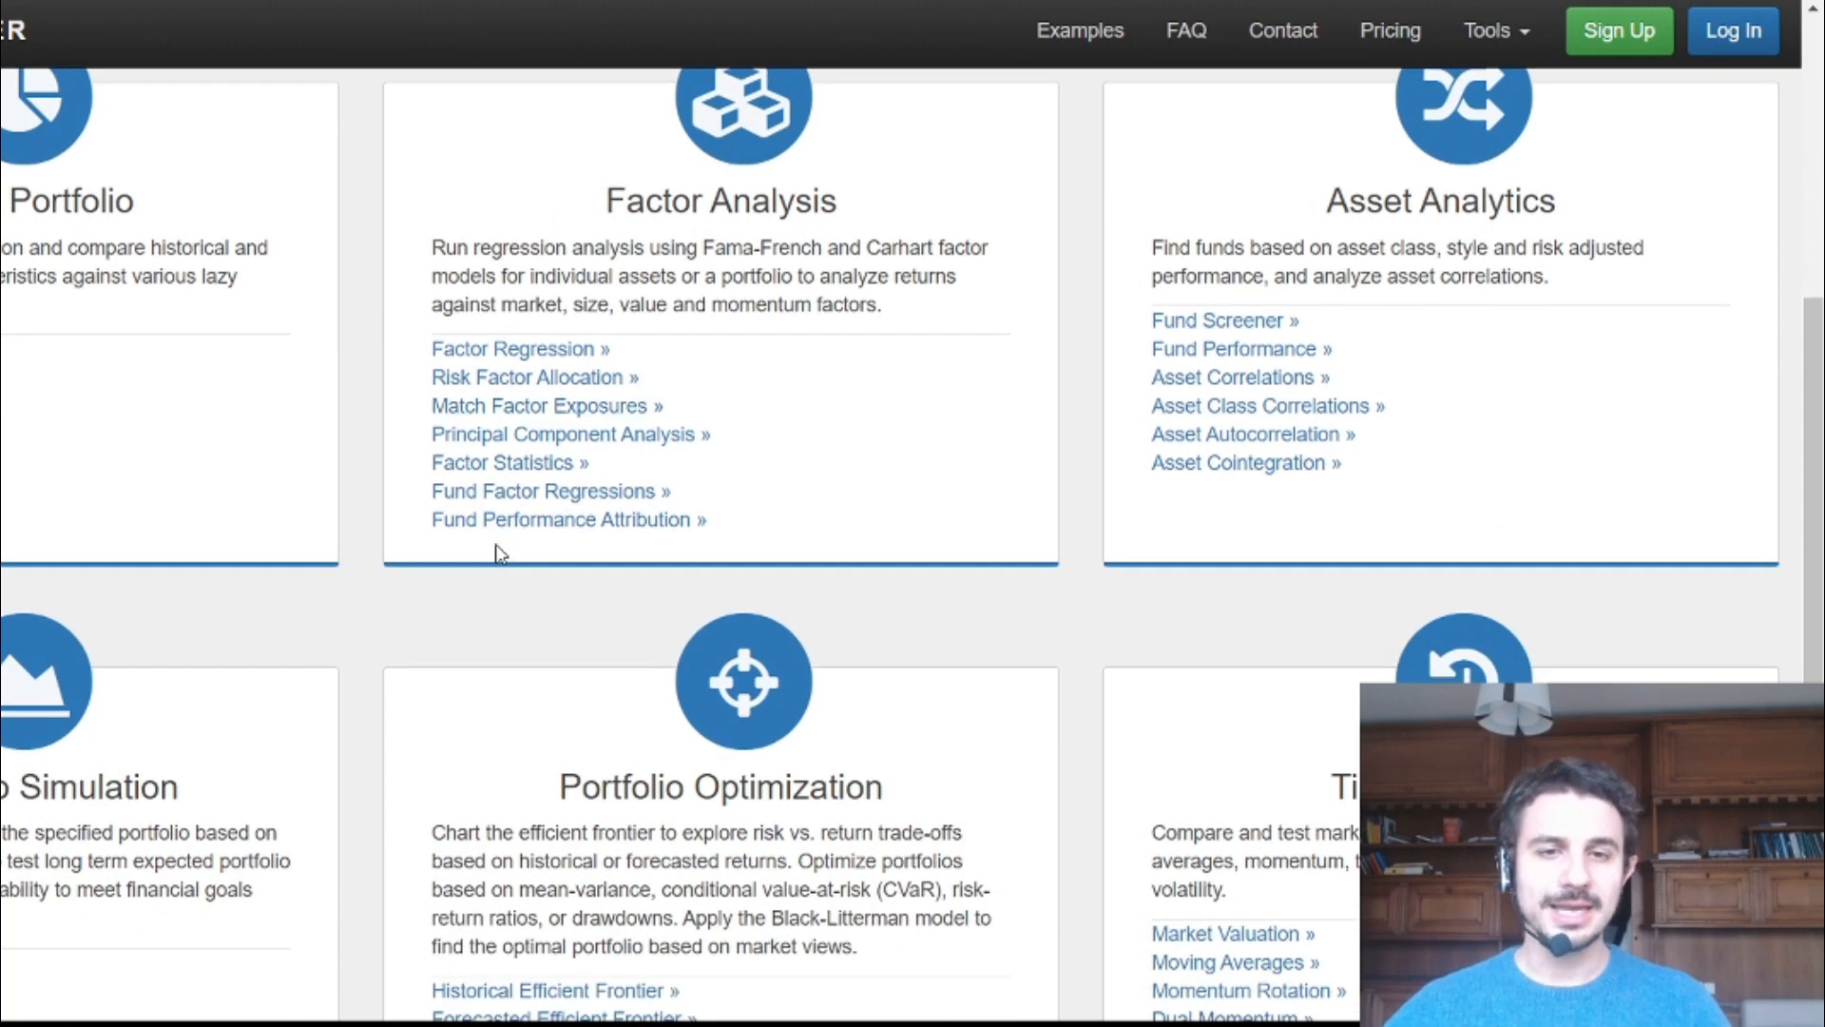
scroll(501, 553, "down", 1)
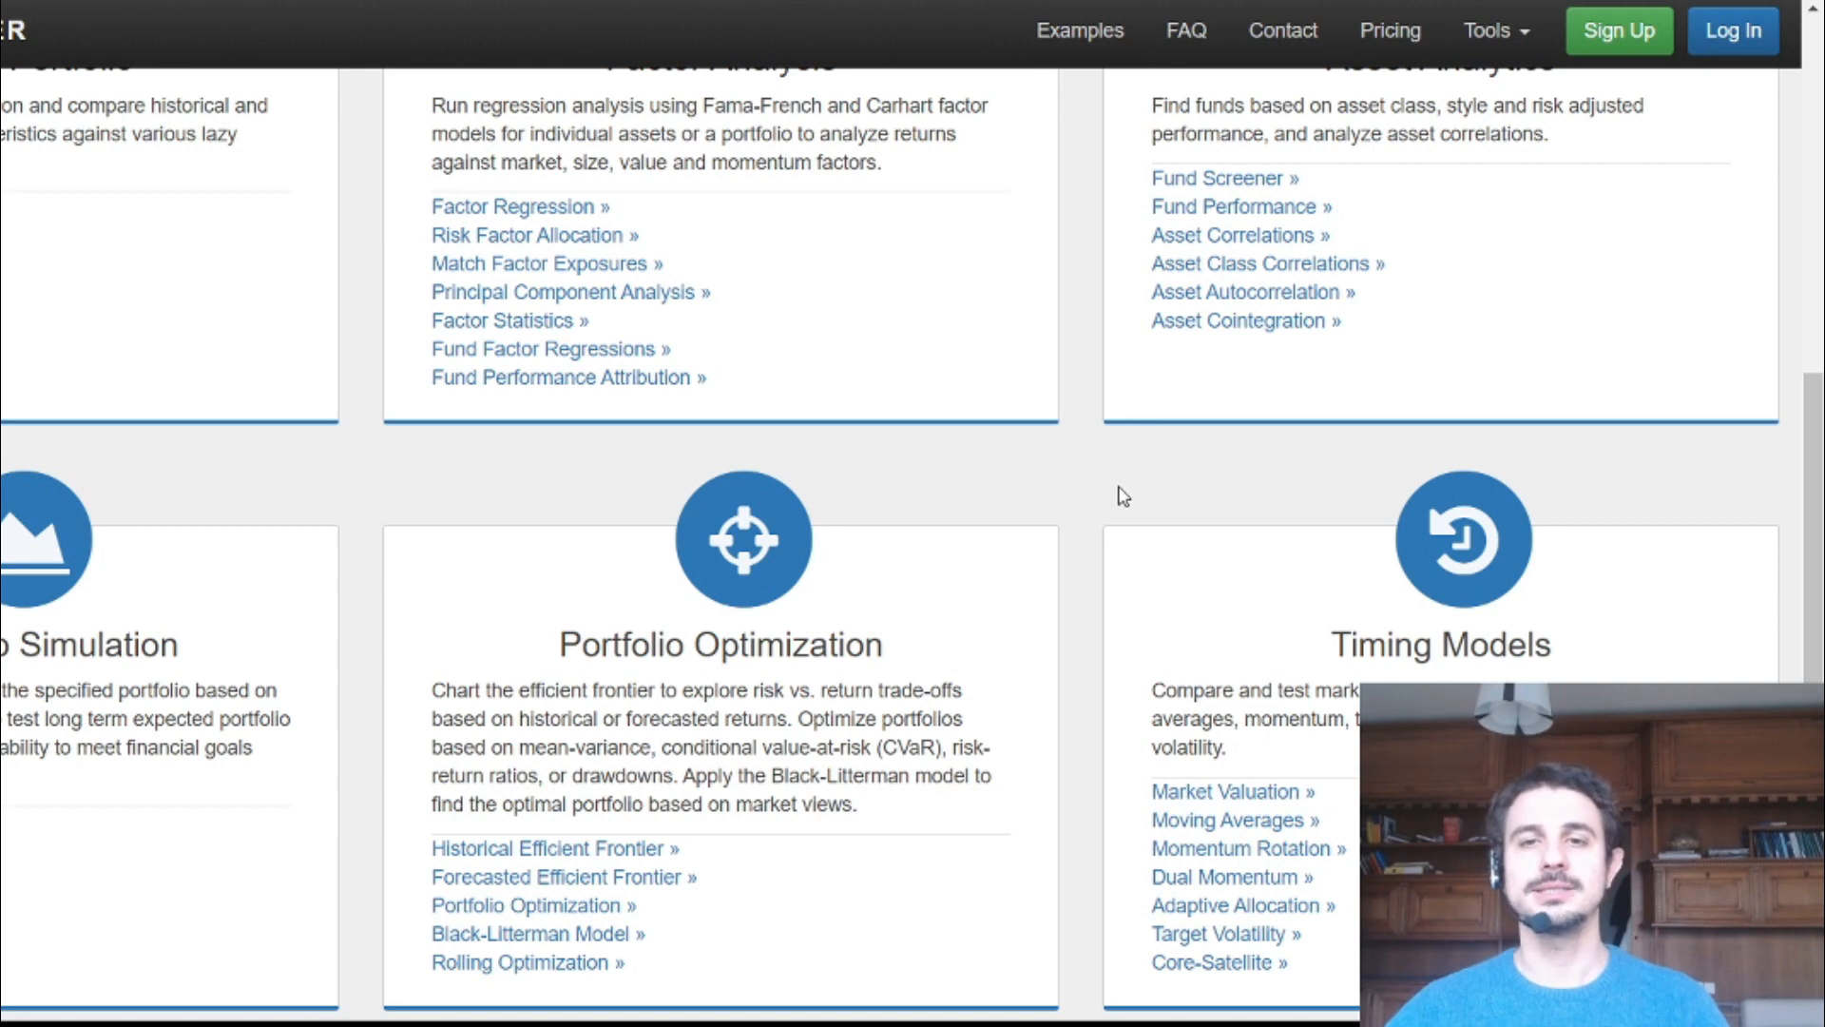
scroll(1045, 538, "up", 2)
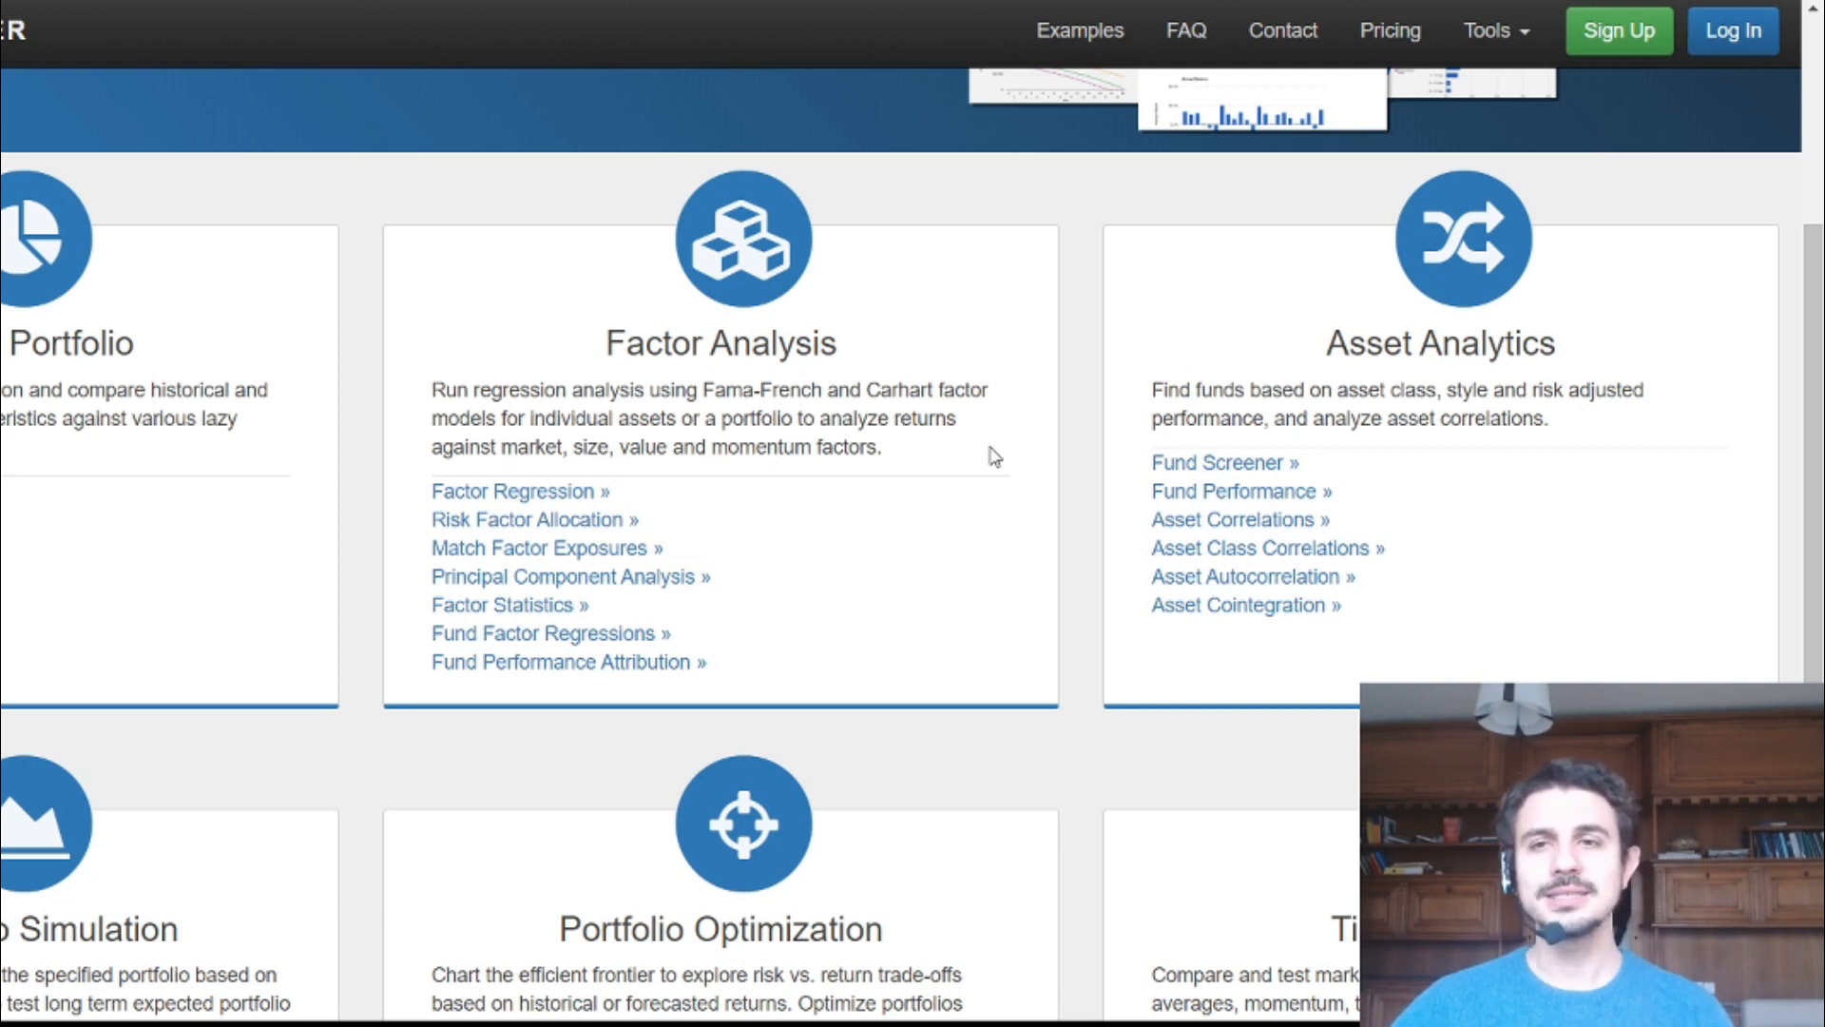
left_click(1177, 464)
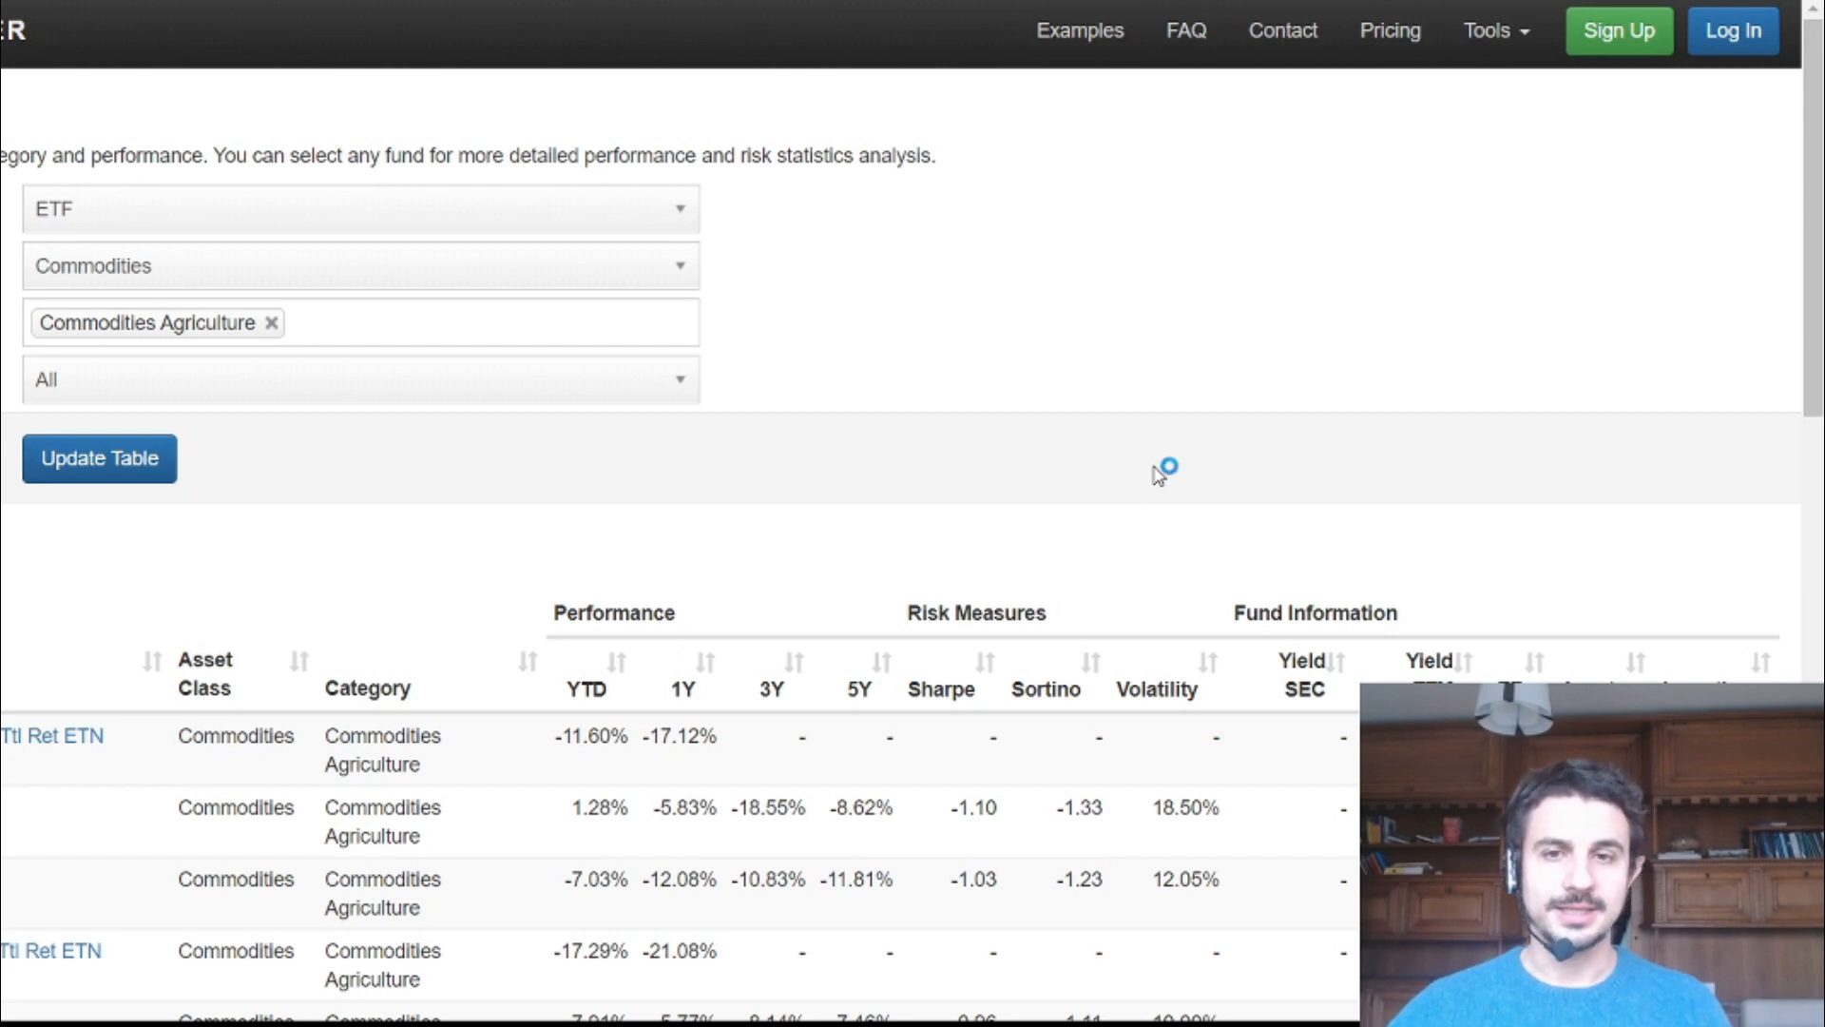
scroll(1141, 514, "down", 5)
scroll(1141, 518, "up", 5)
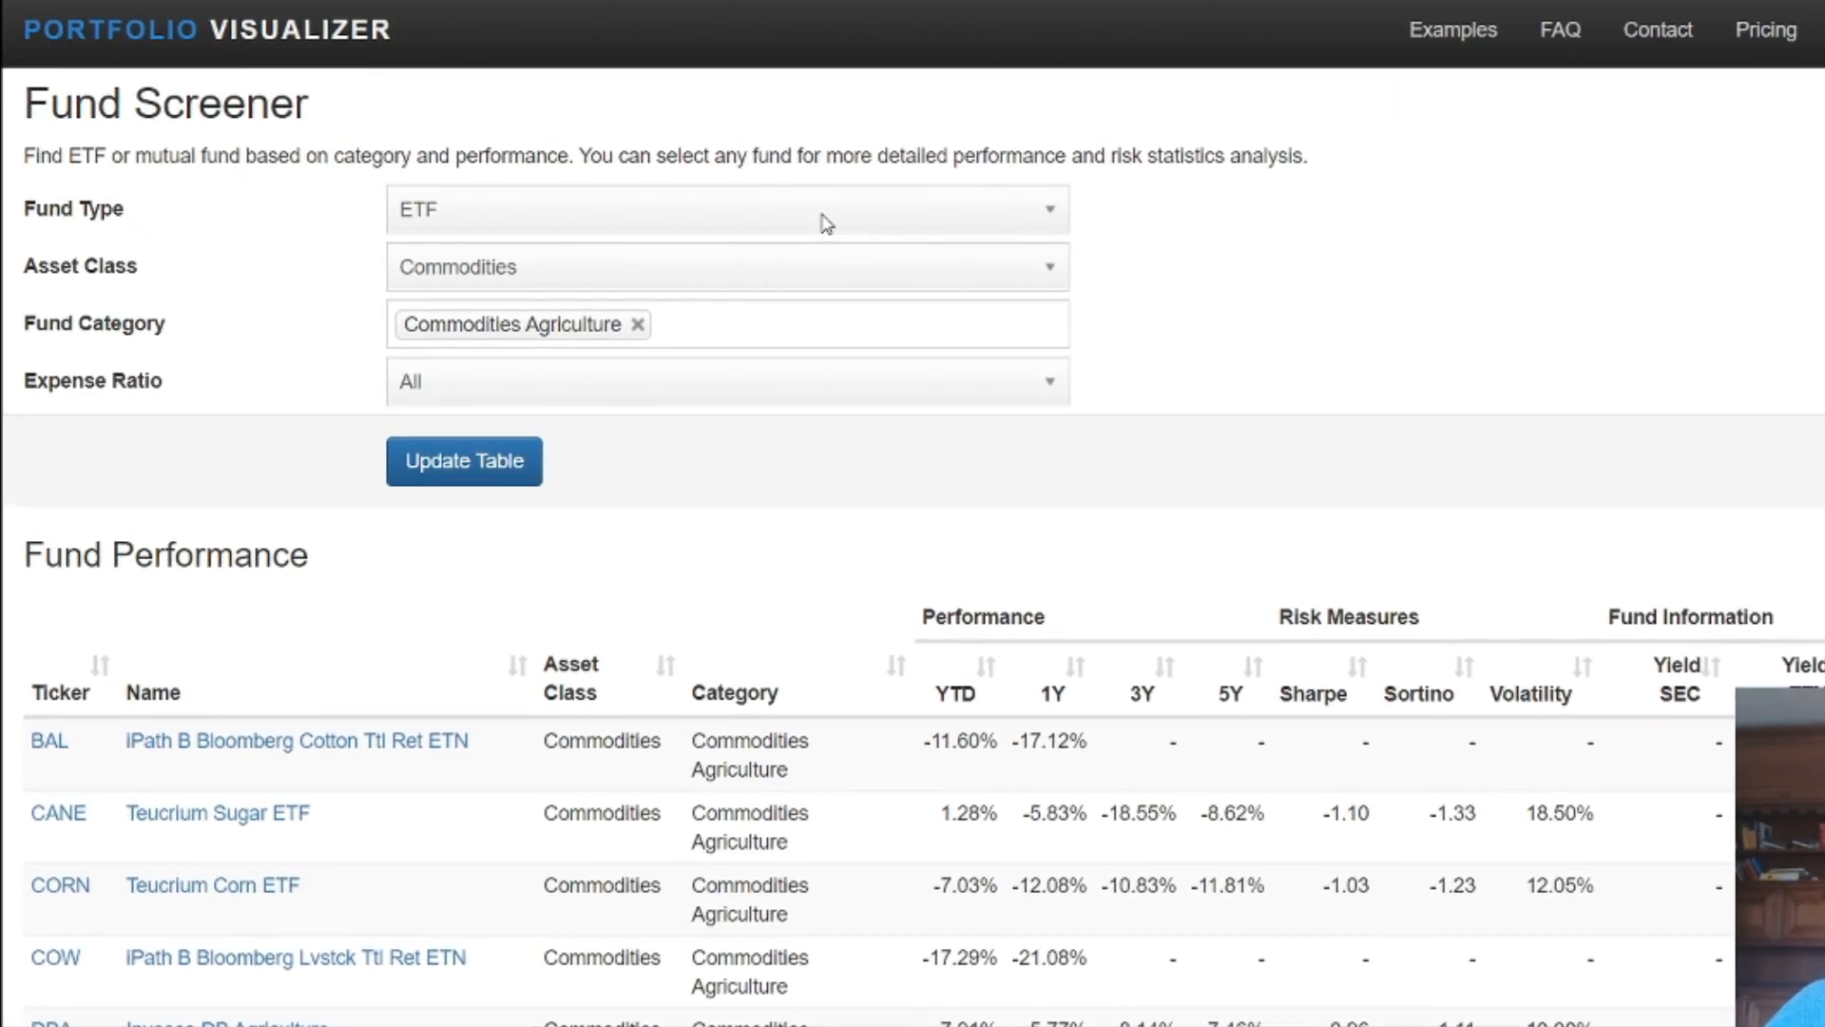
Choose ETF as the fund type and International Equity as the asset class
left_click(825, 224)
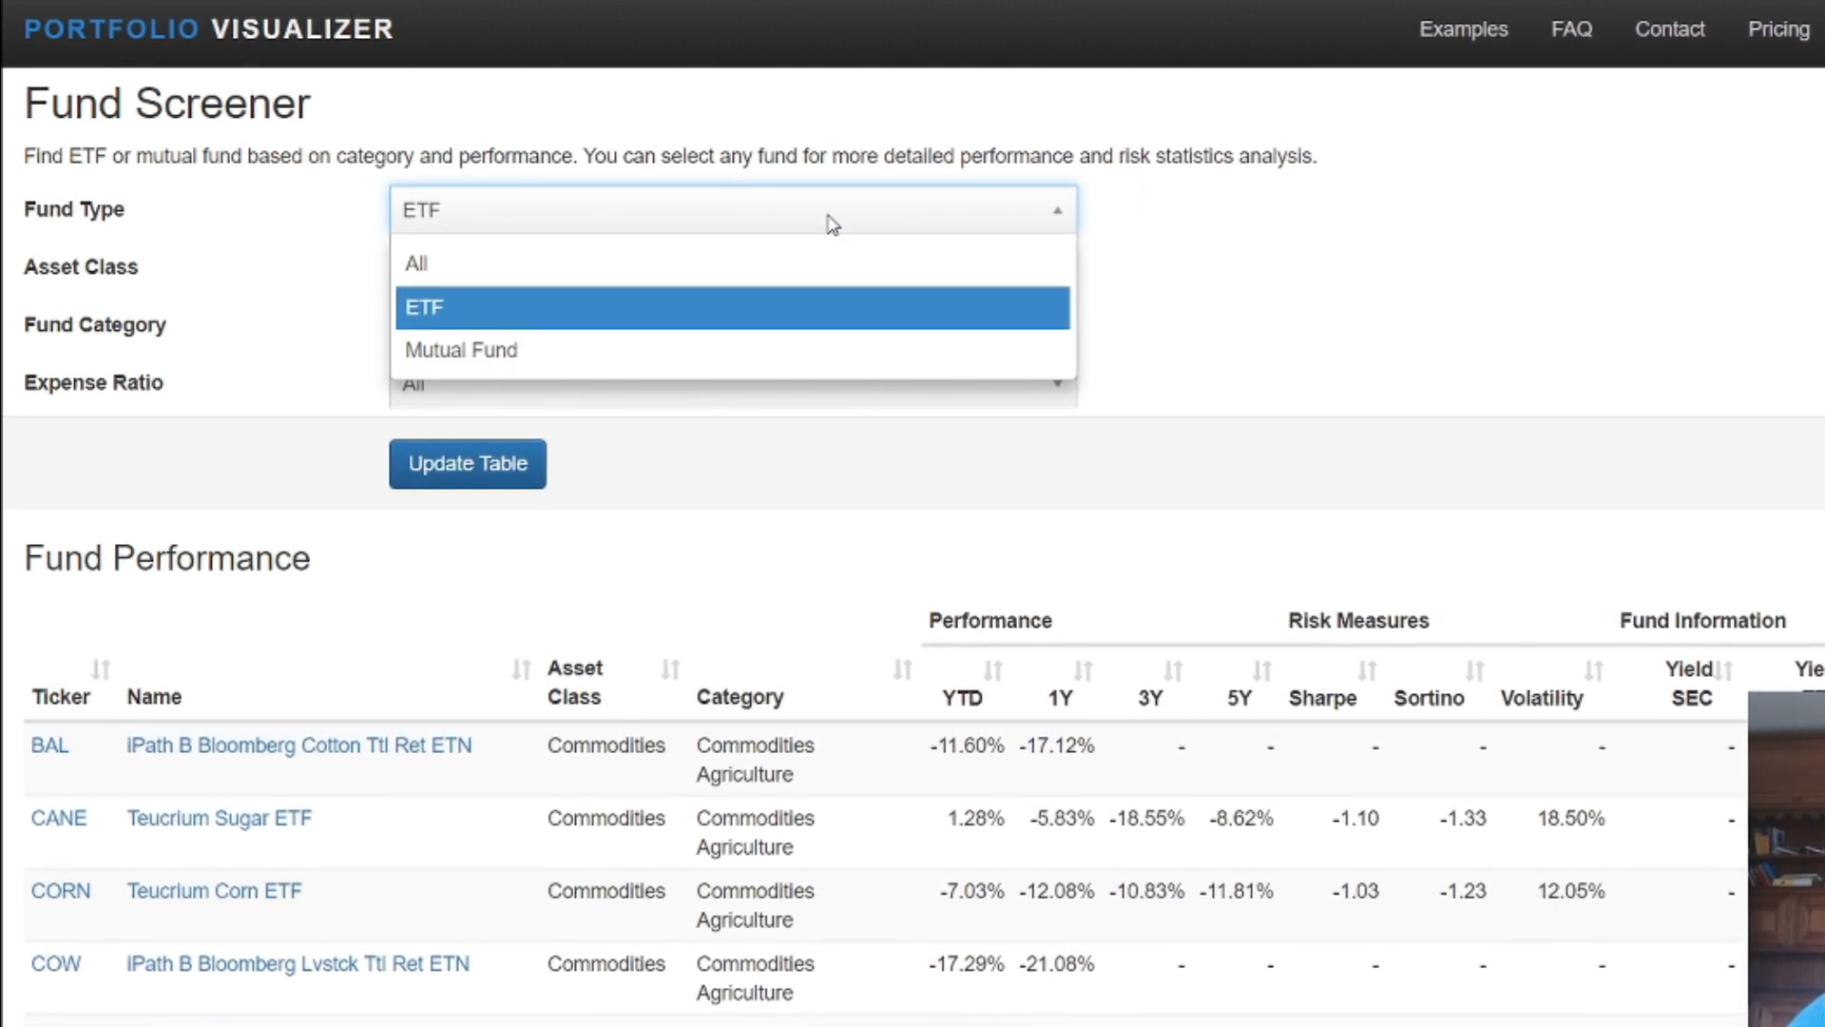
left_click(616, 307)
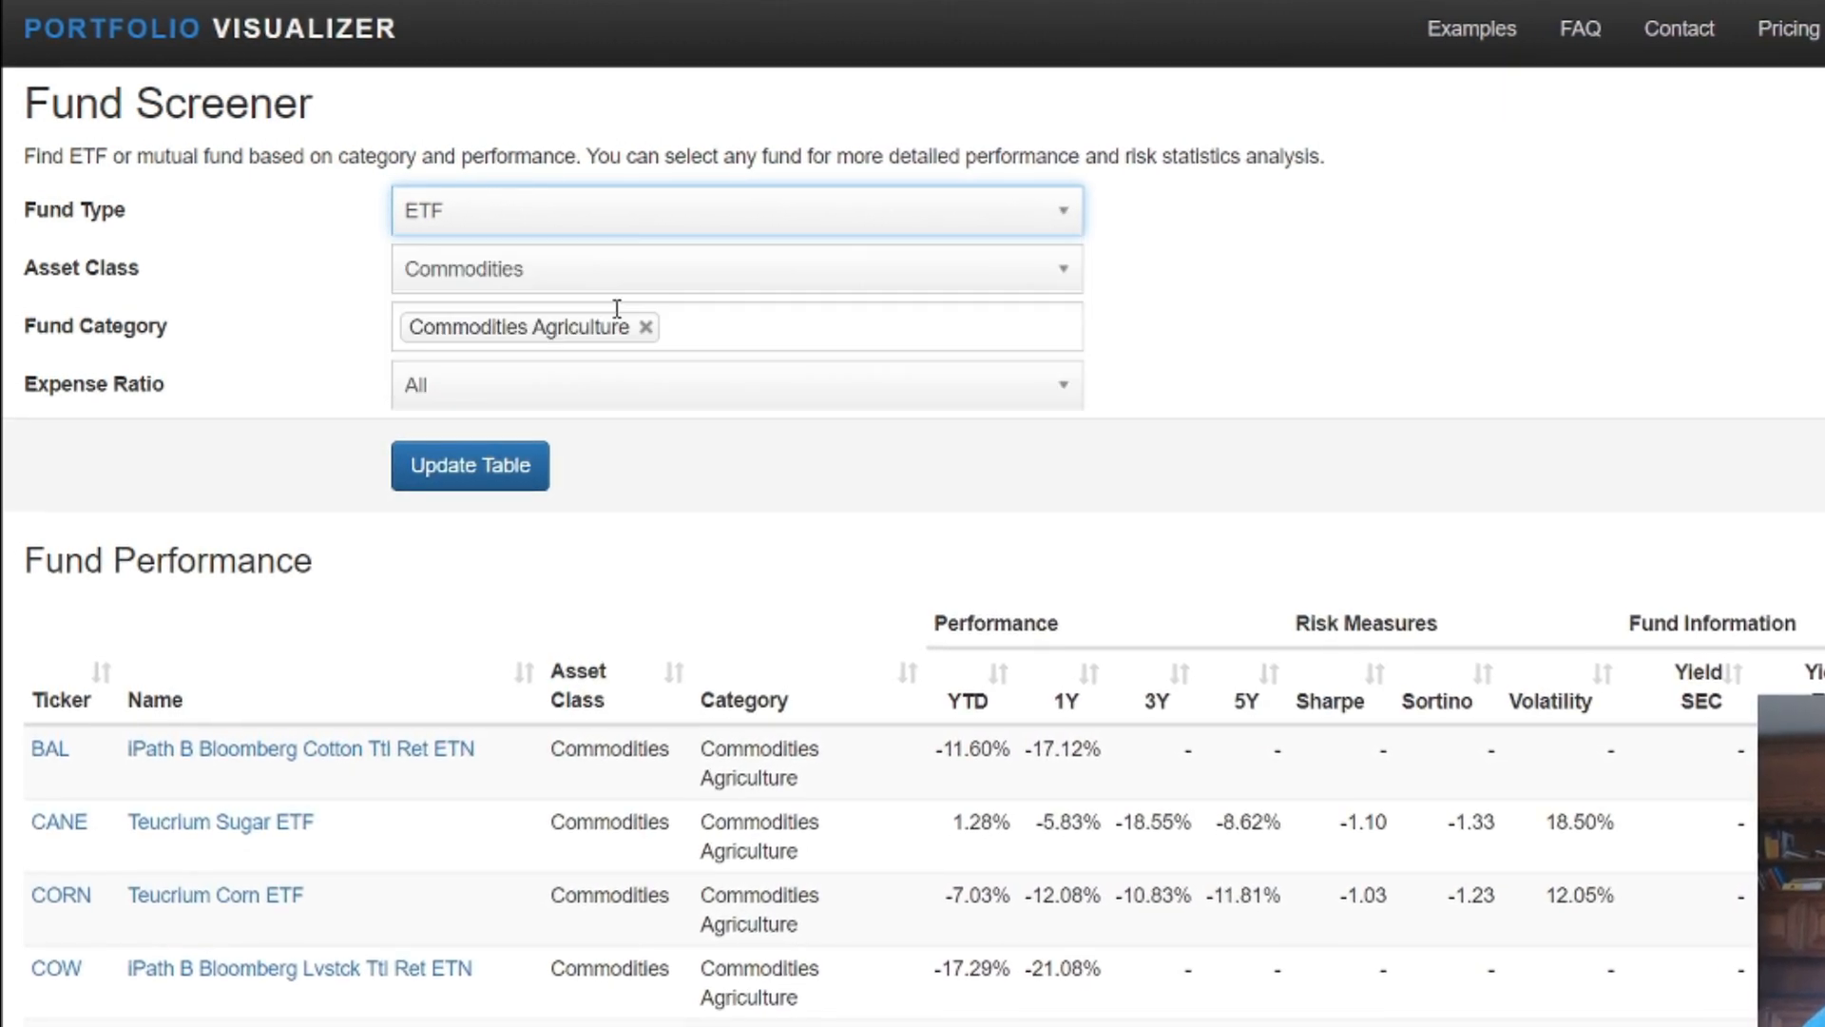
left_click(562, 225)
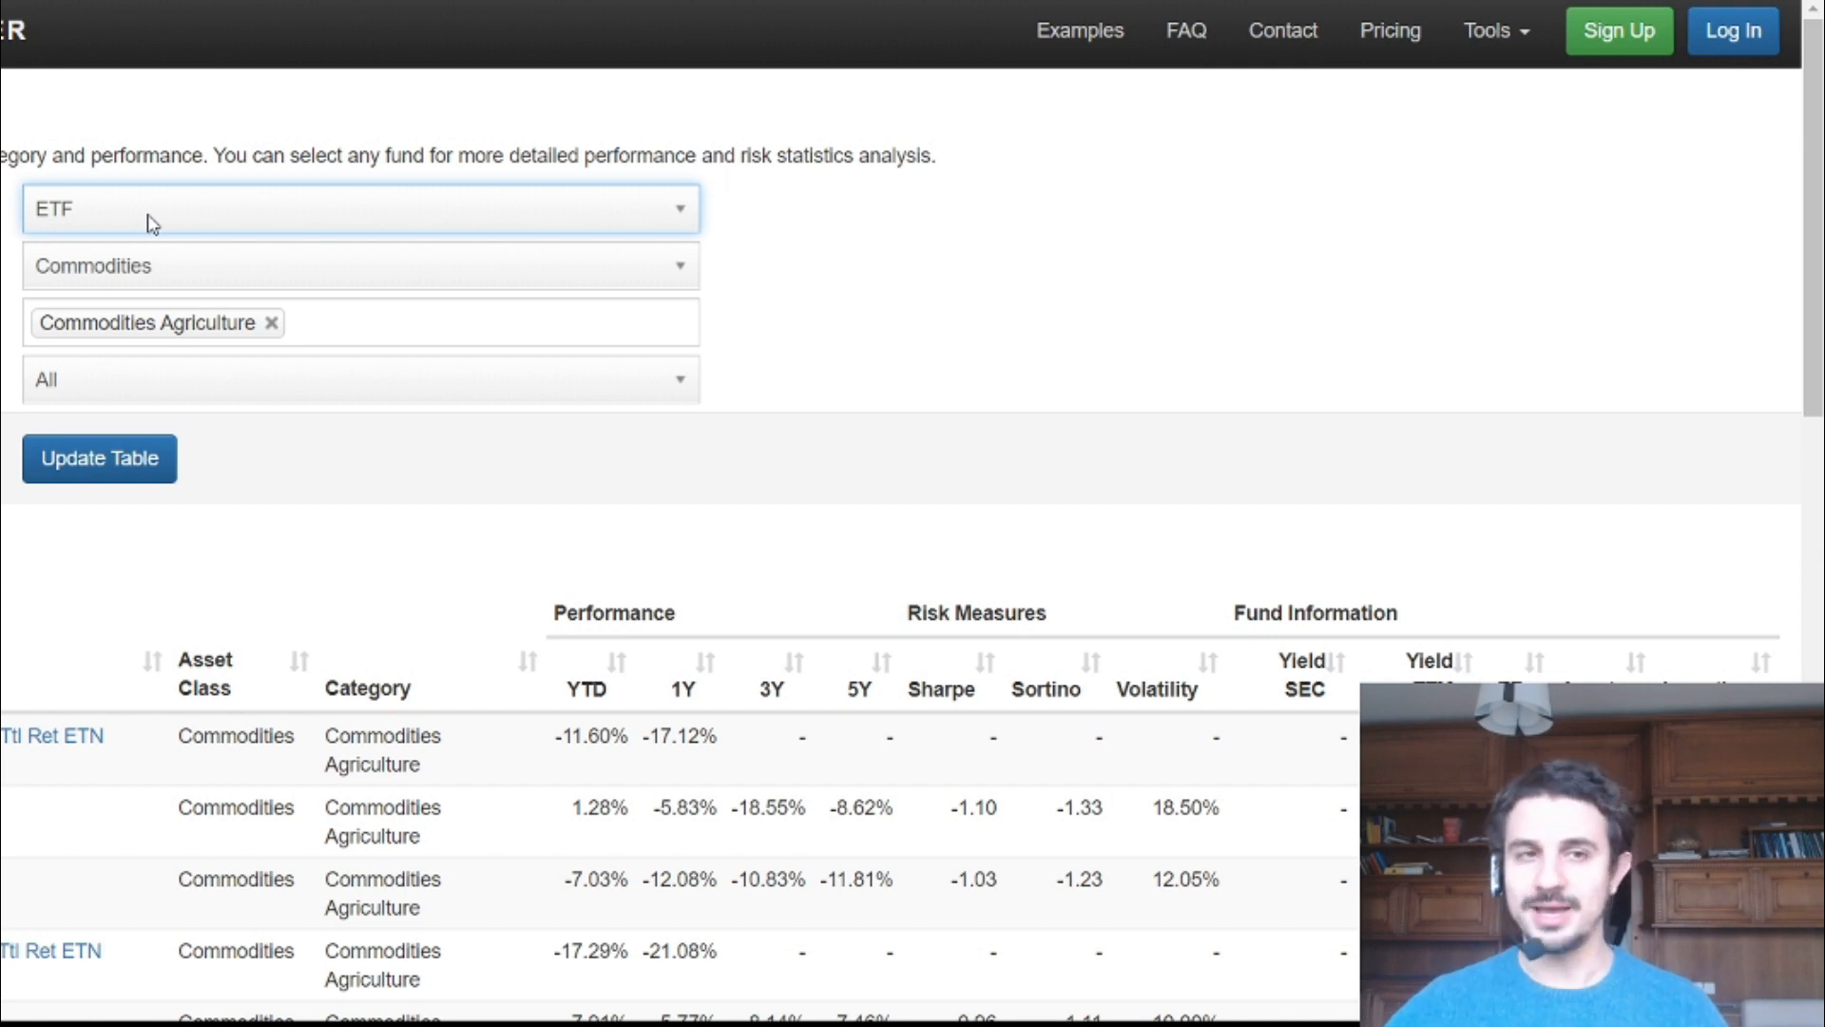
left_click(149, 218)
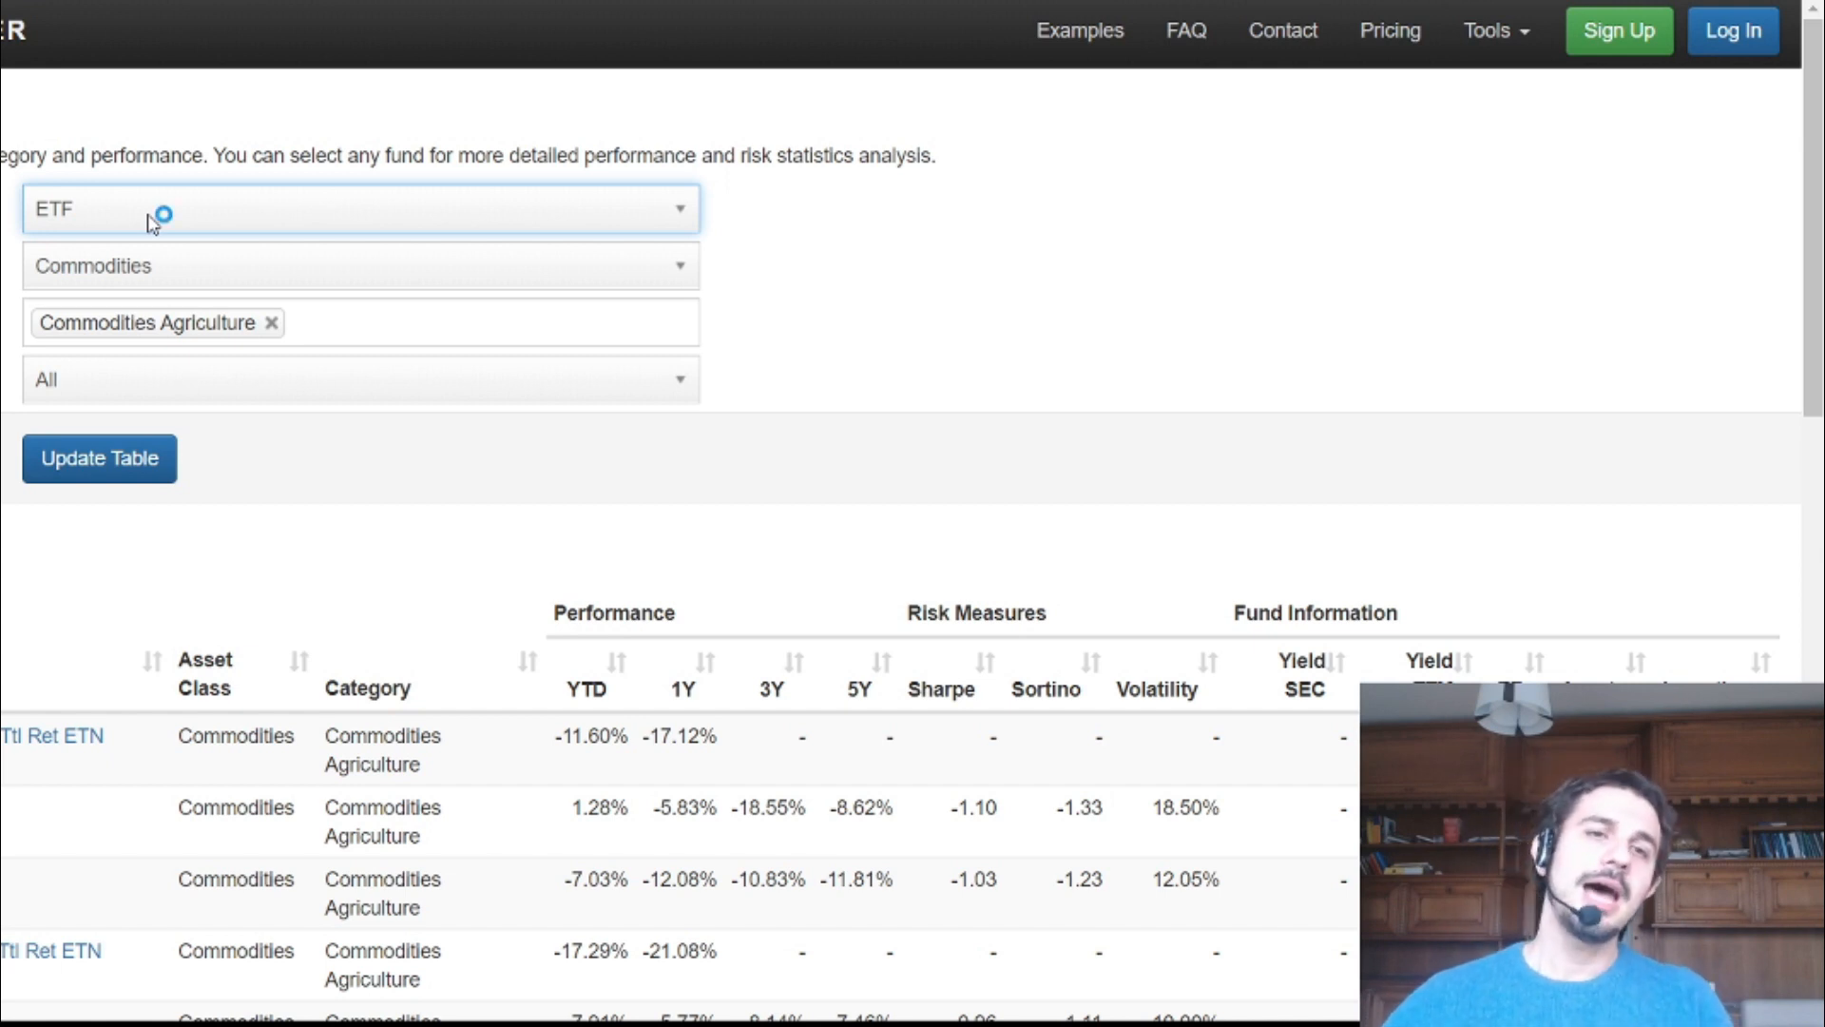
left_click(244, 277)
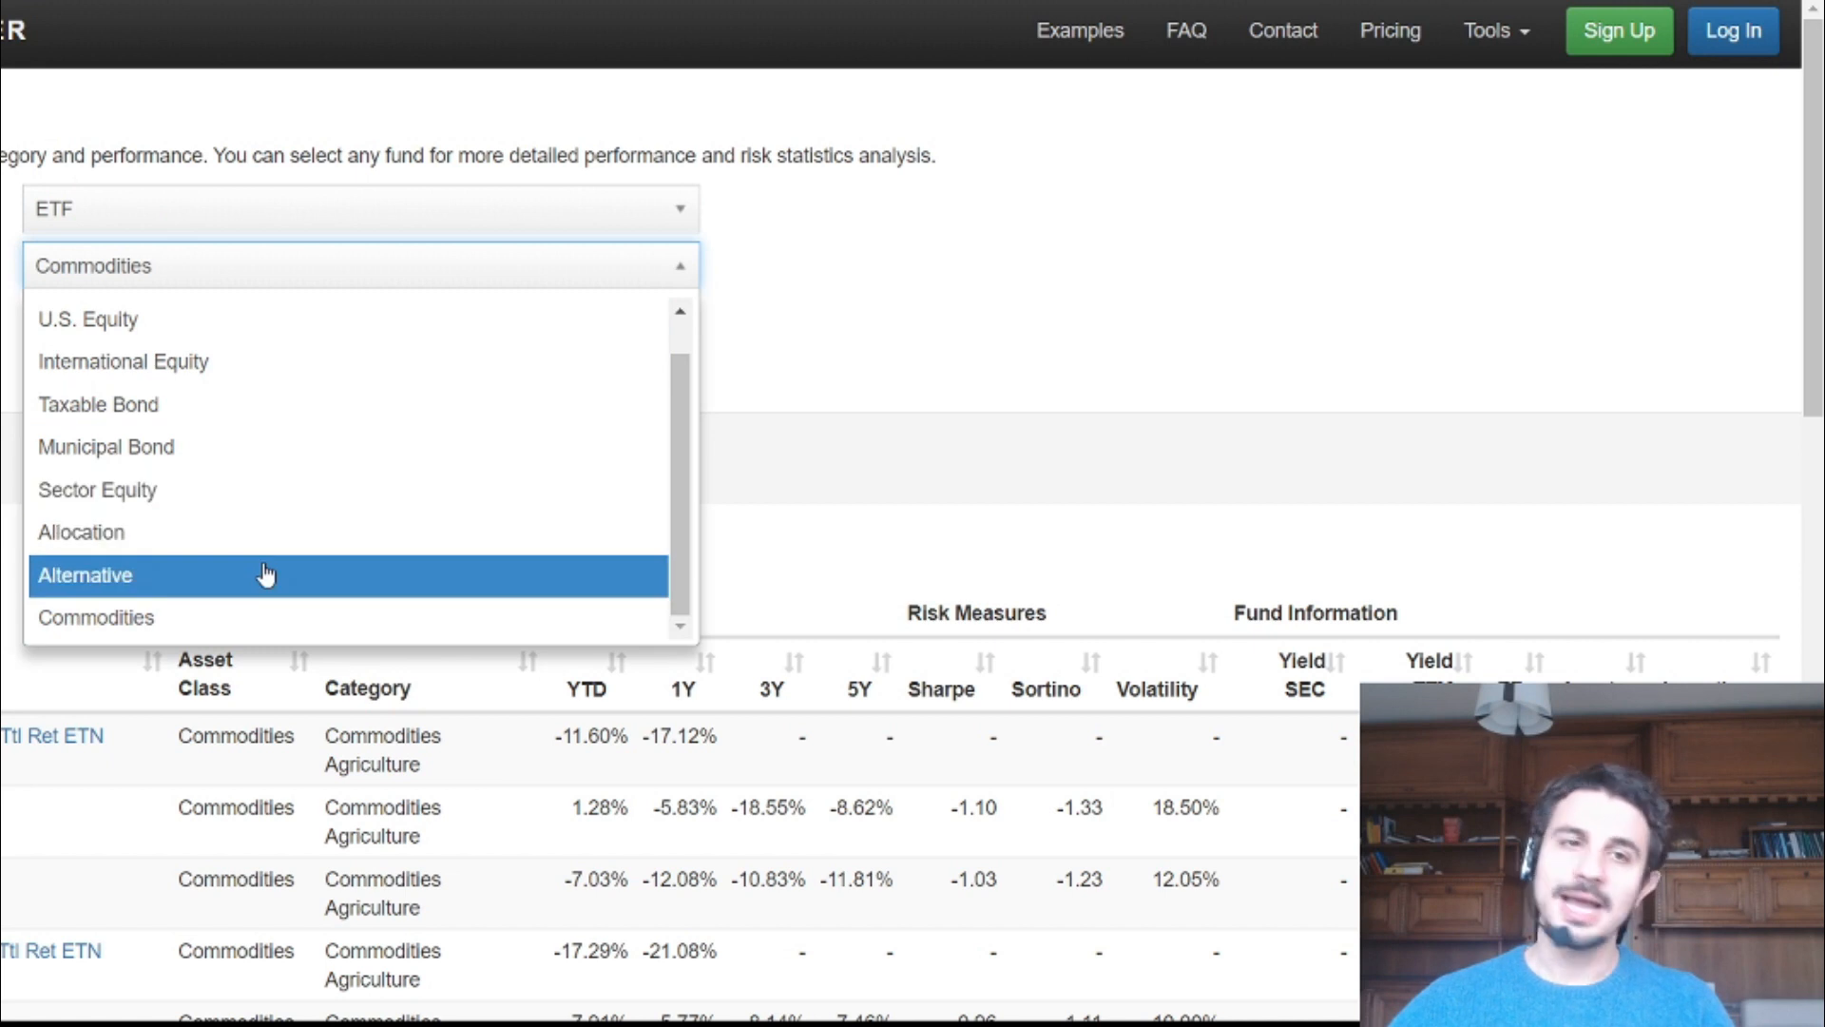
scroll(262, 589, "up", 1)
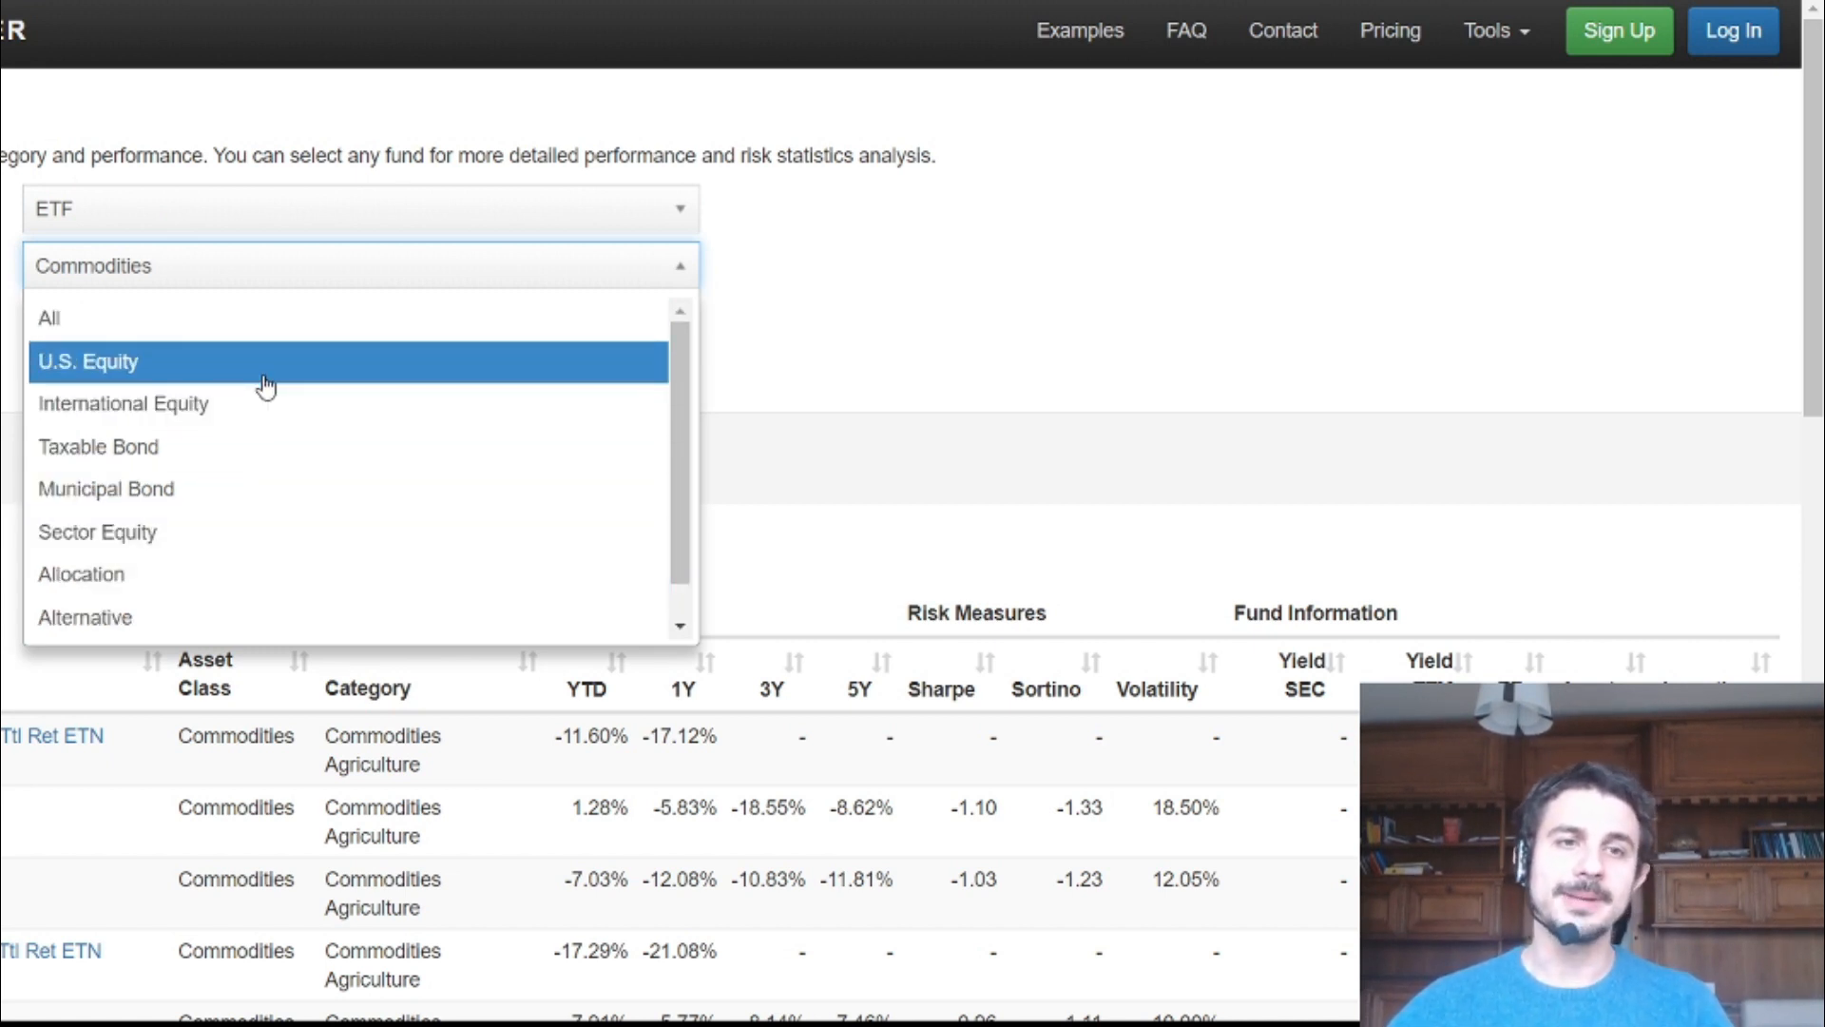
left_click(257, 404)
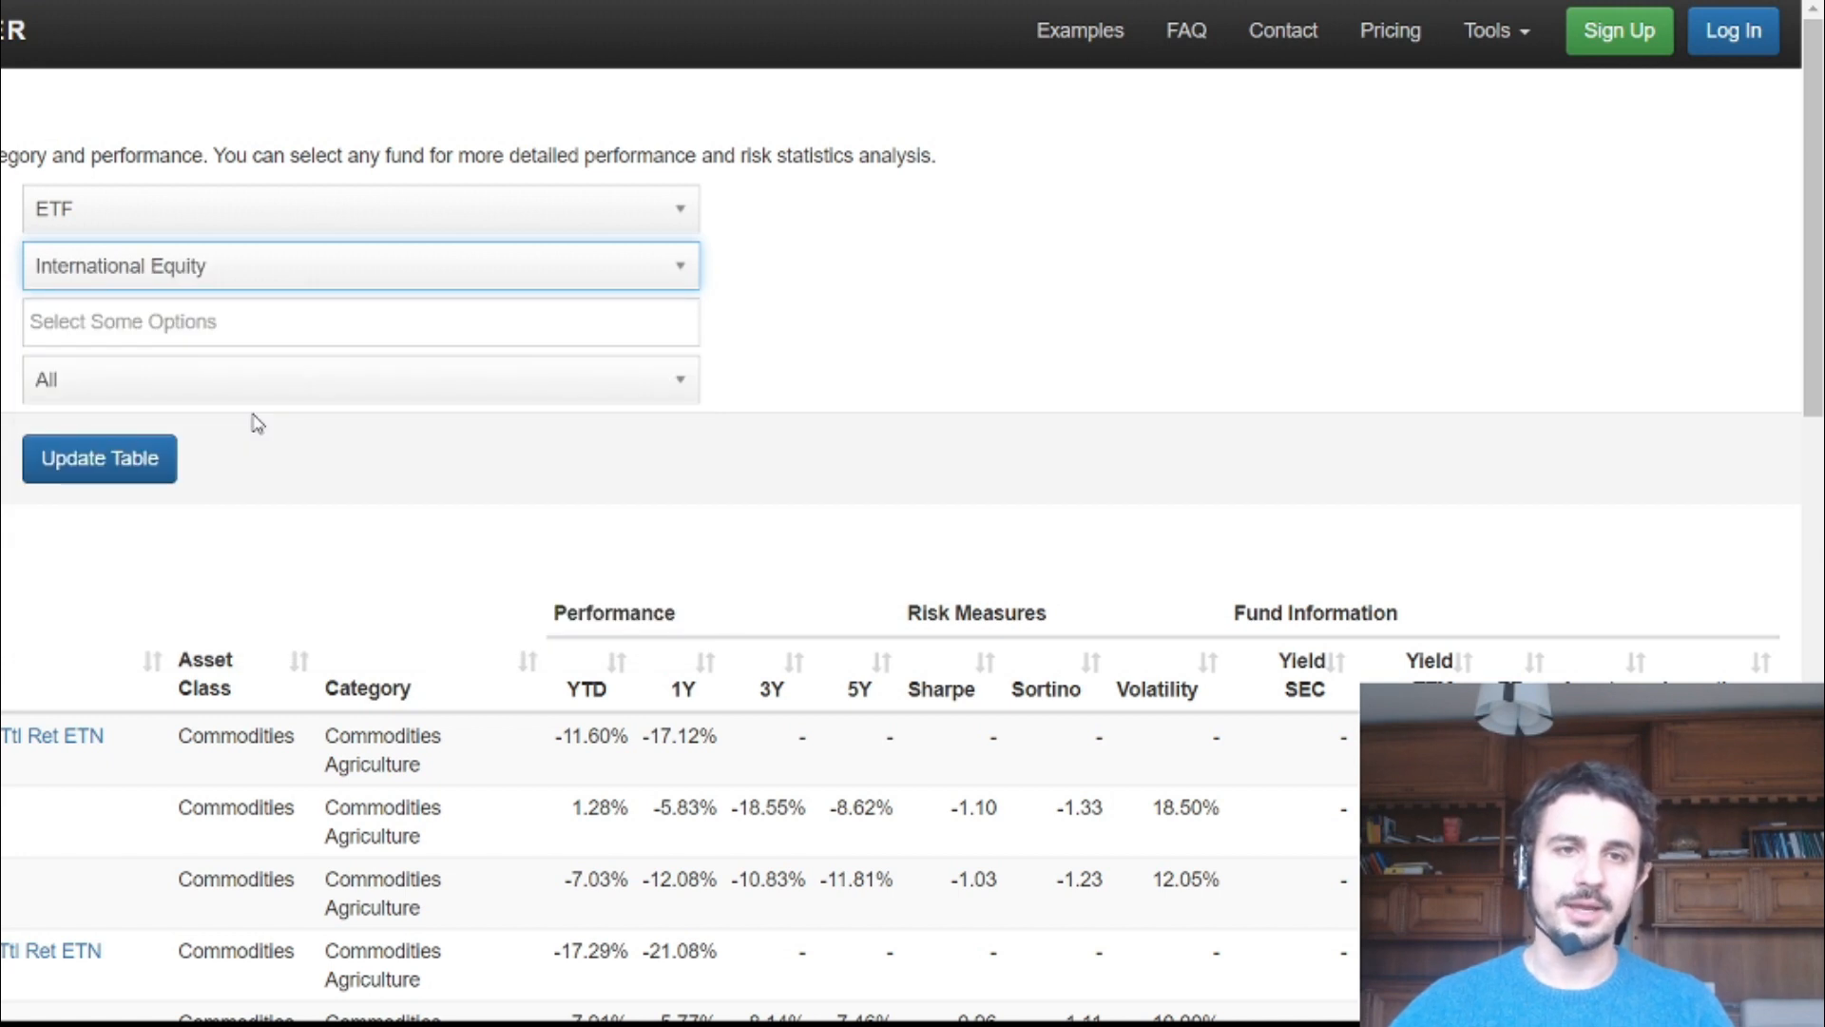
Filter the funds to the Europe Stock category with an expense ratio below 0.25% and refresh the results table
left_click(138, 333)
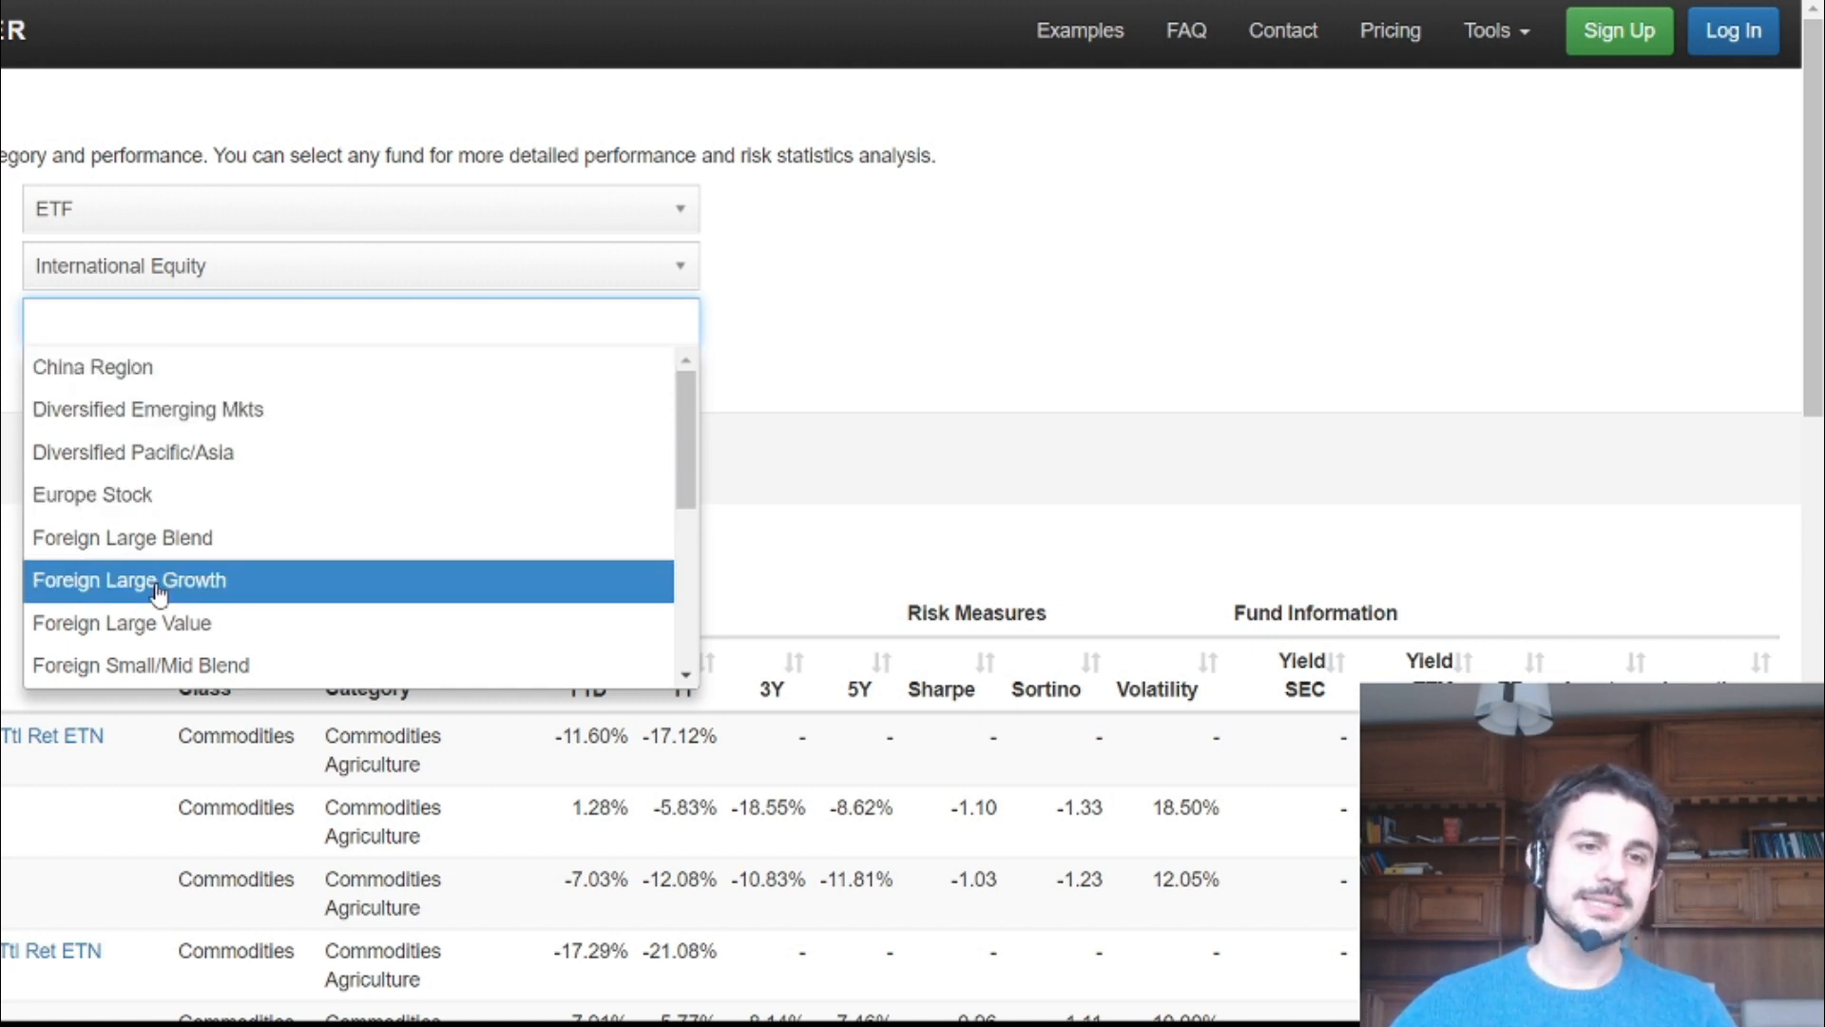
left_click(110, 499)
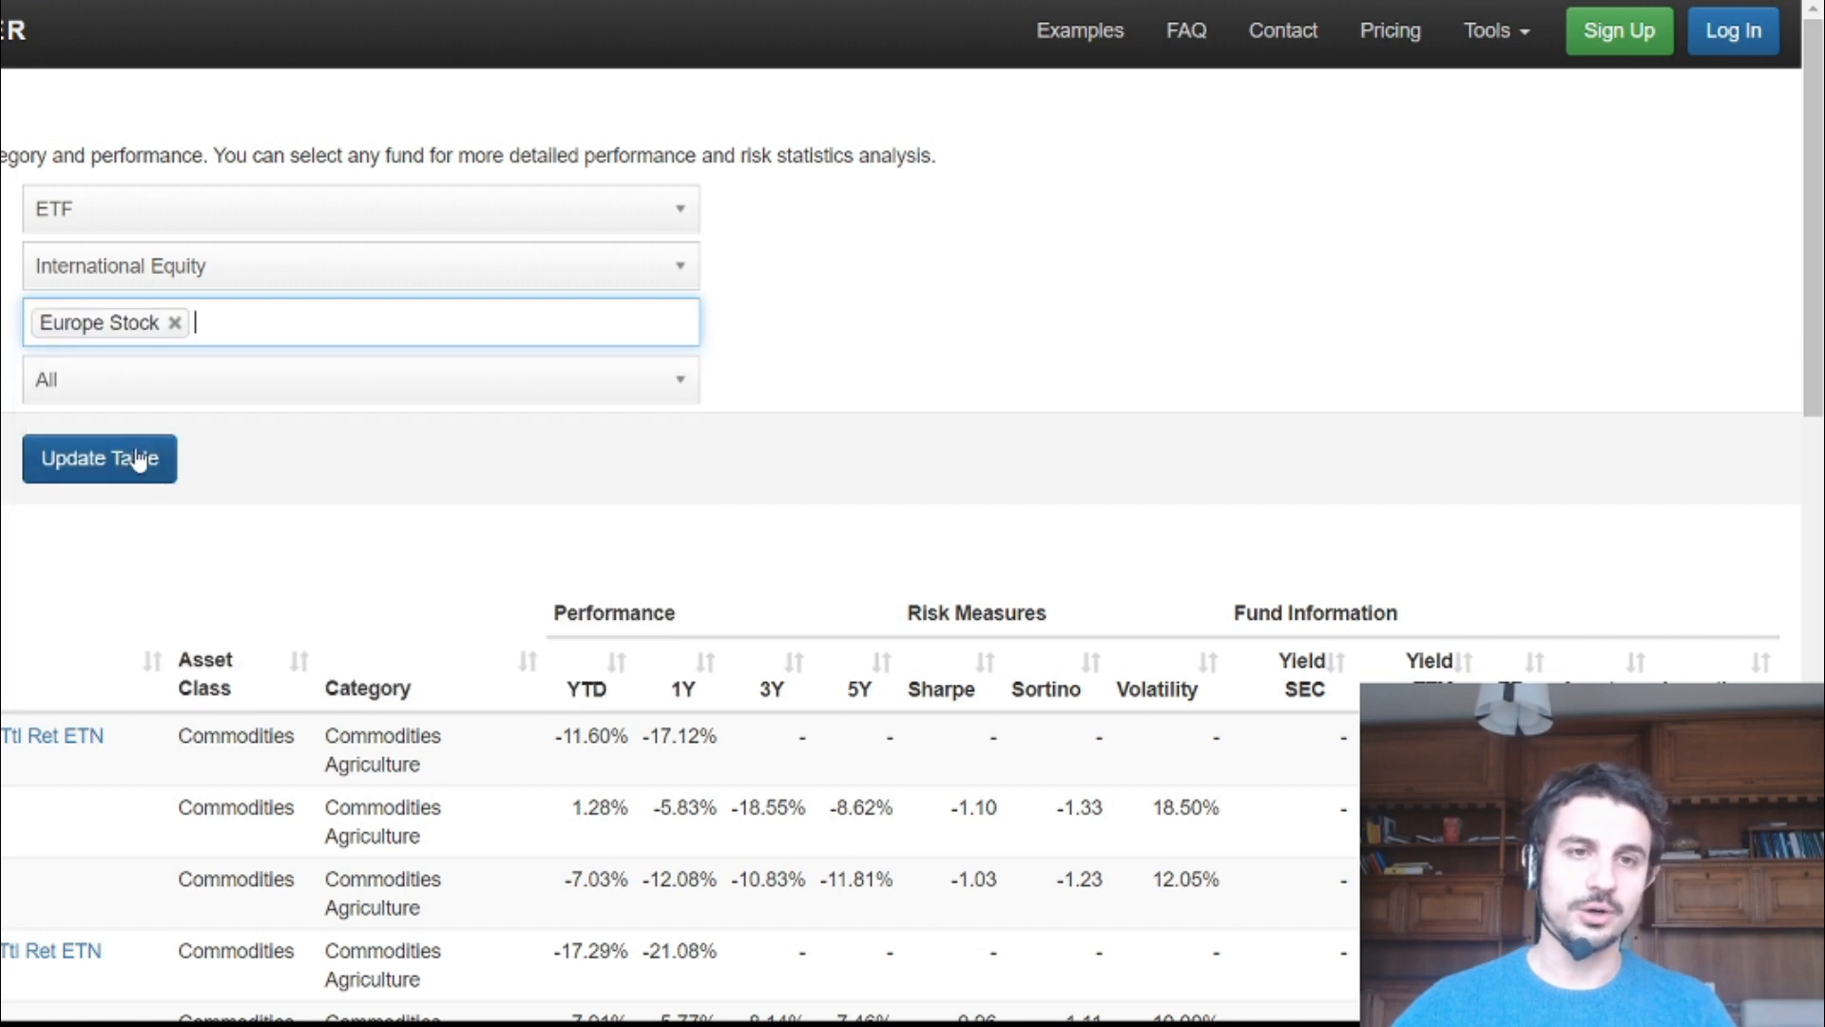
left_click(100, 389)
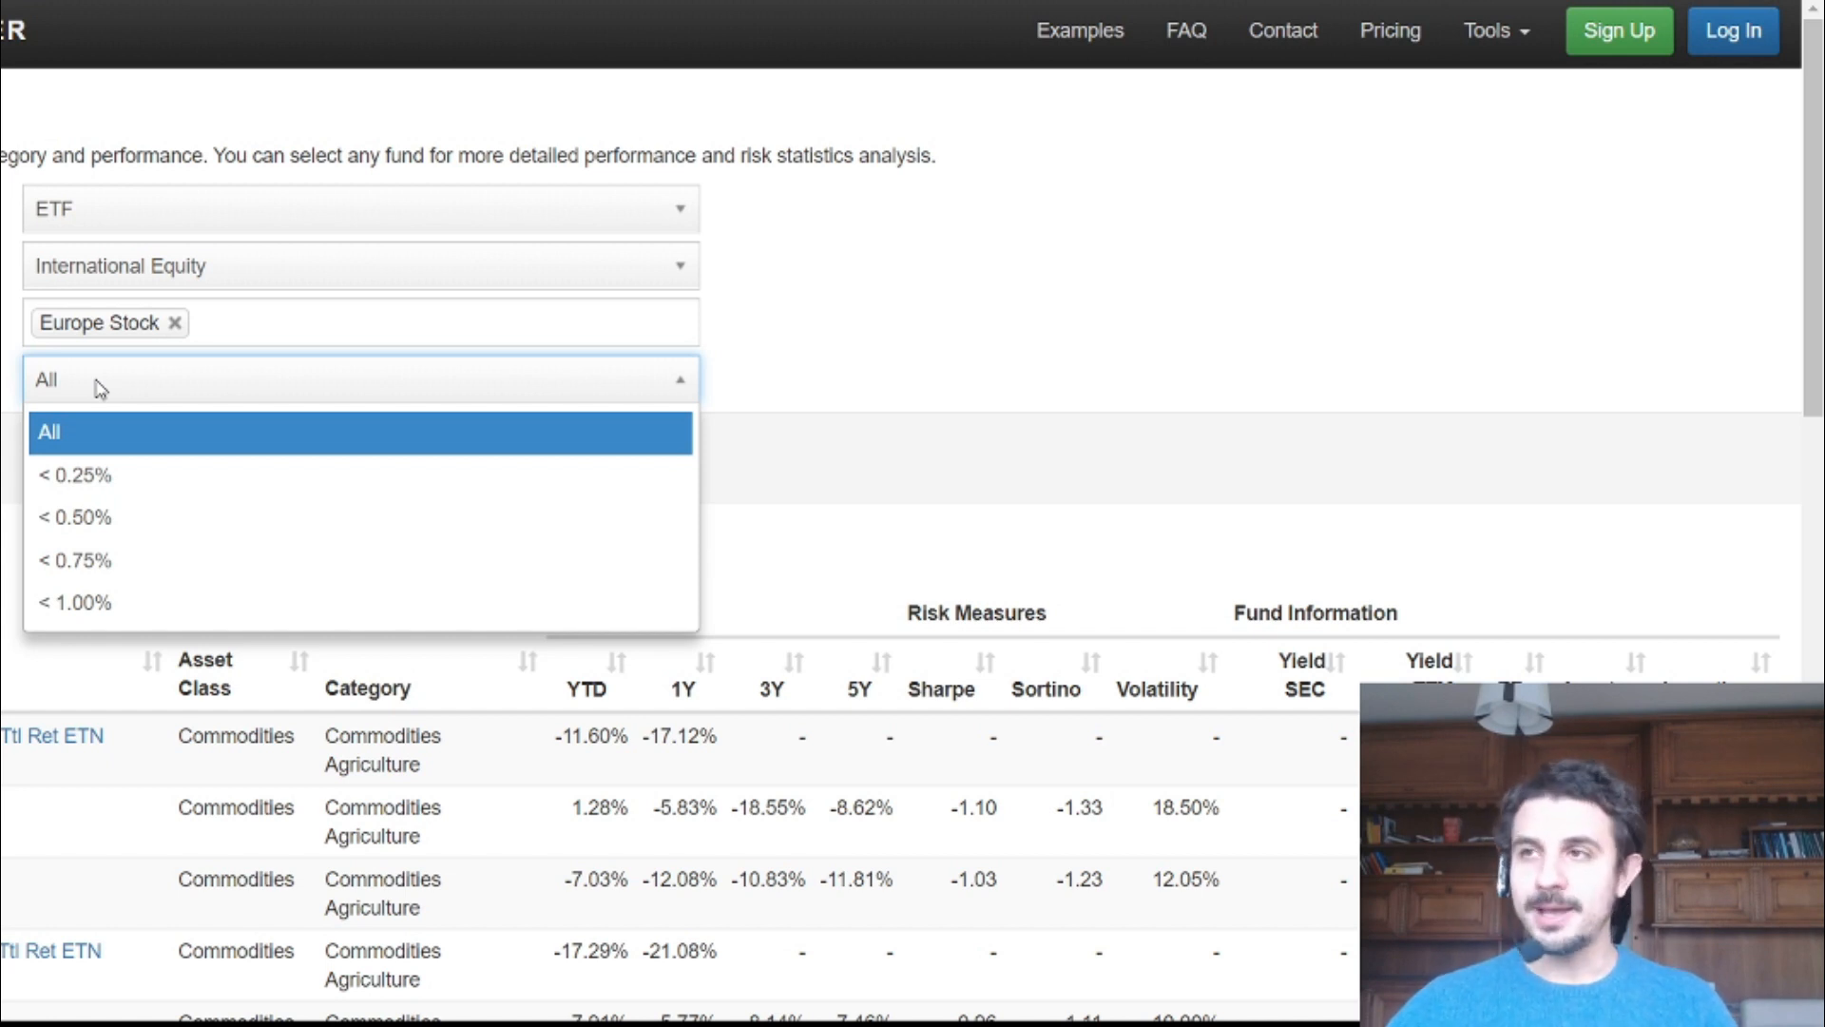
left_click(84, 486)
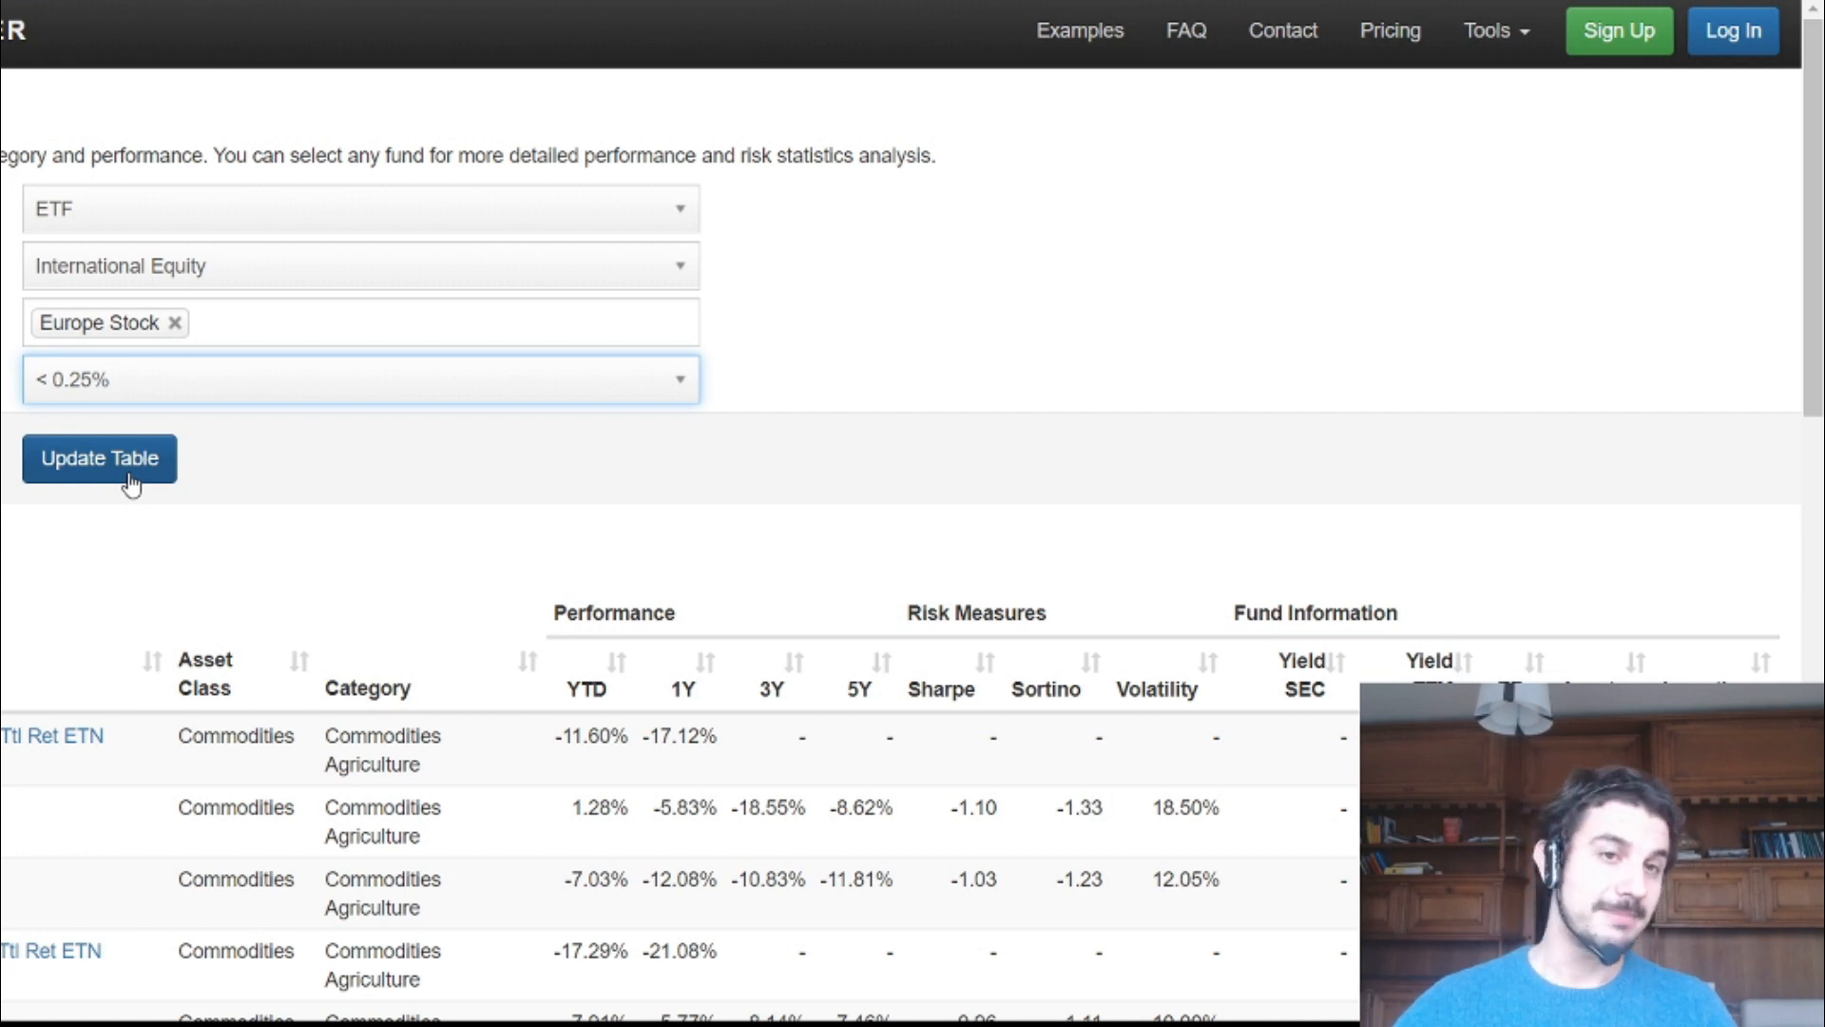
left_click(127, 483)
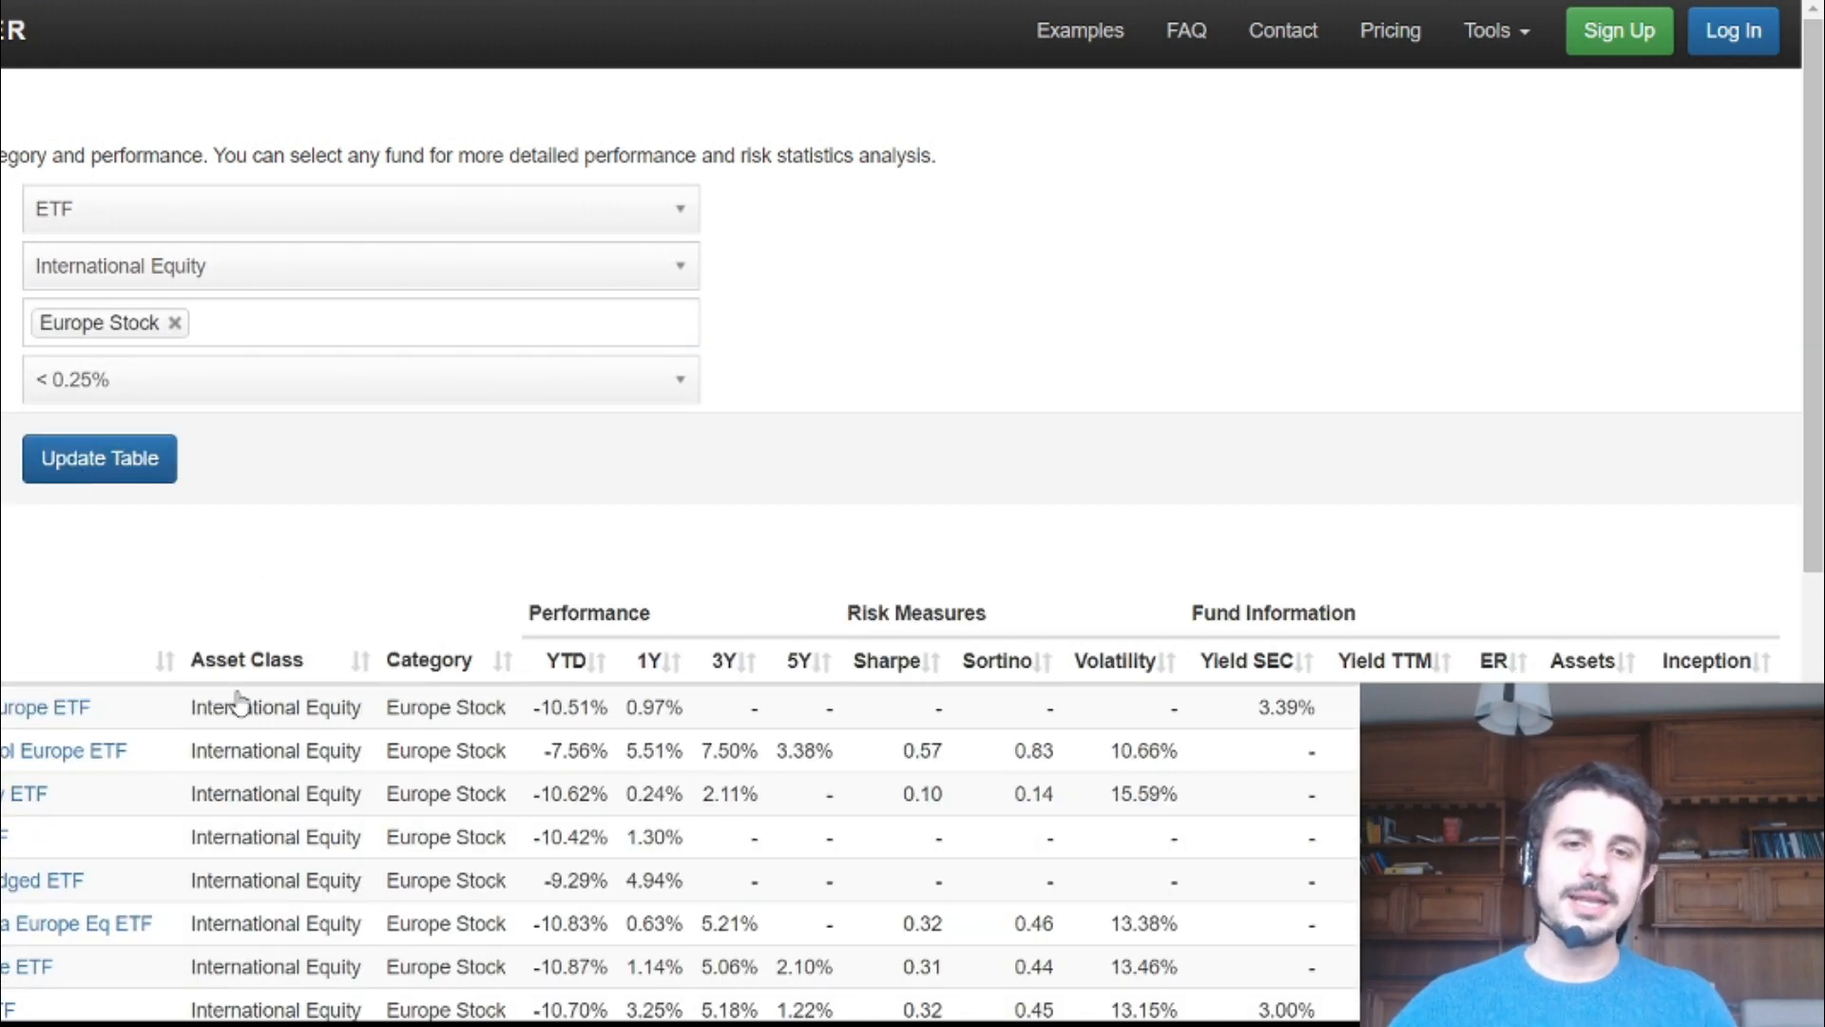
scroll(236, 744, "down", 1)
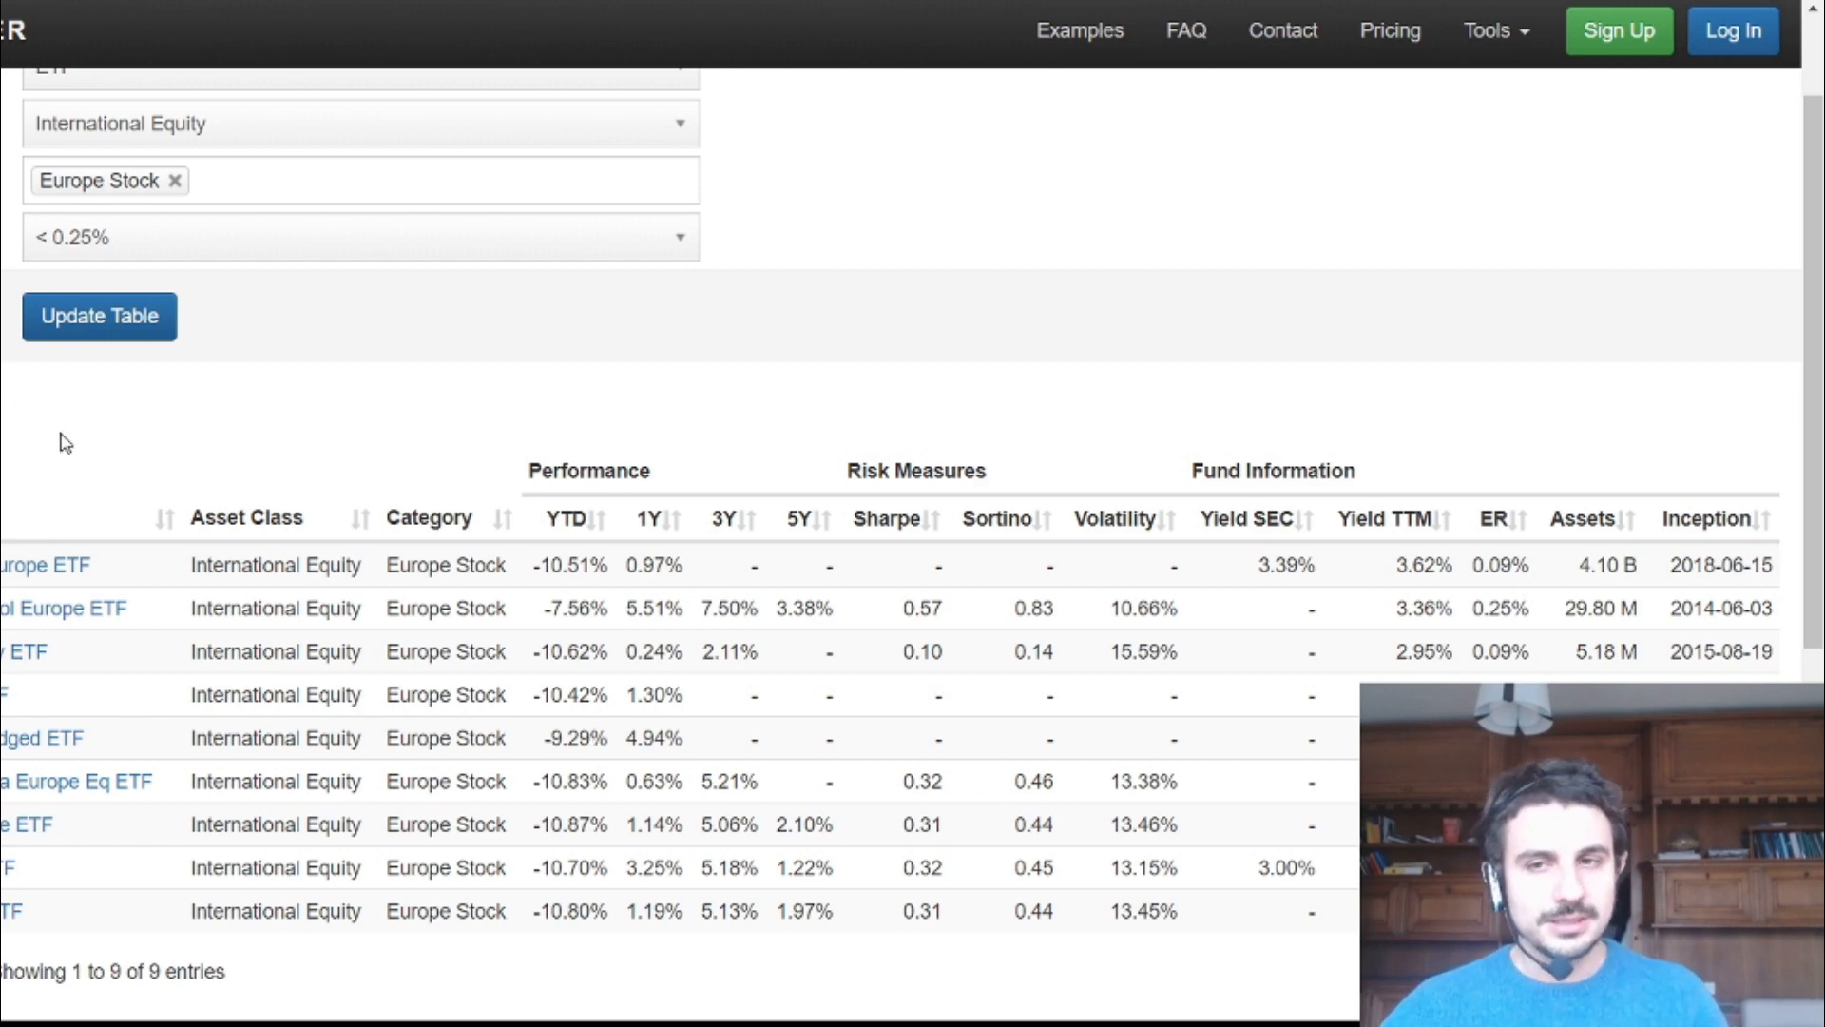
scroll(67, 438, "up", 2)
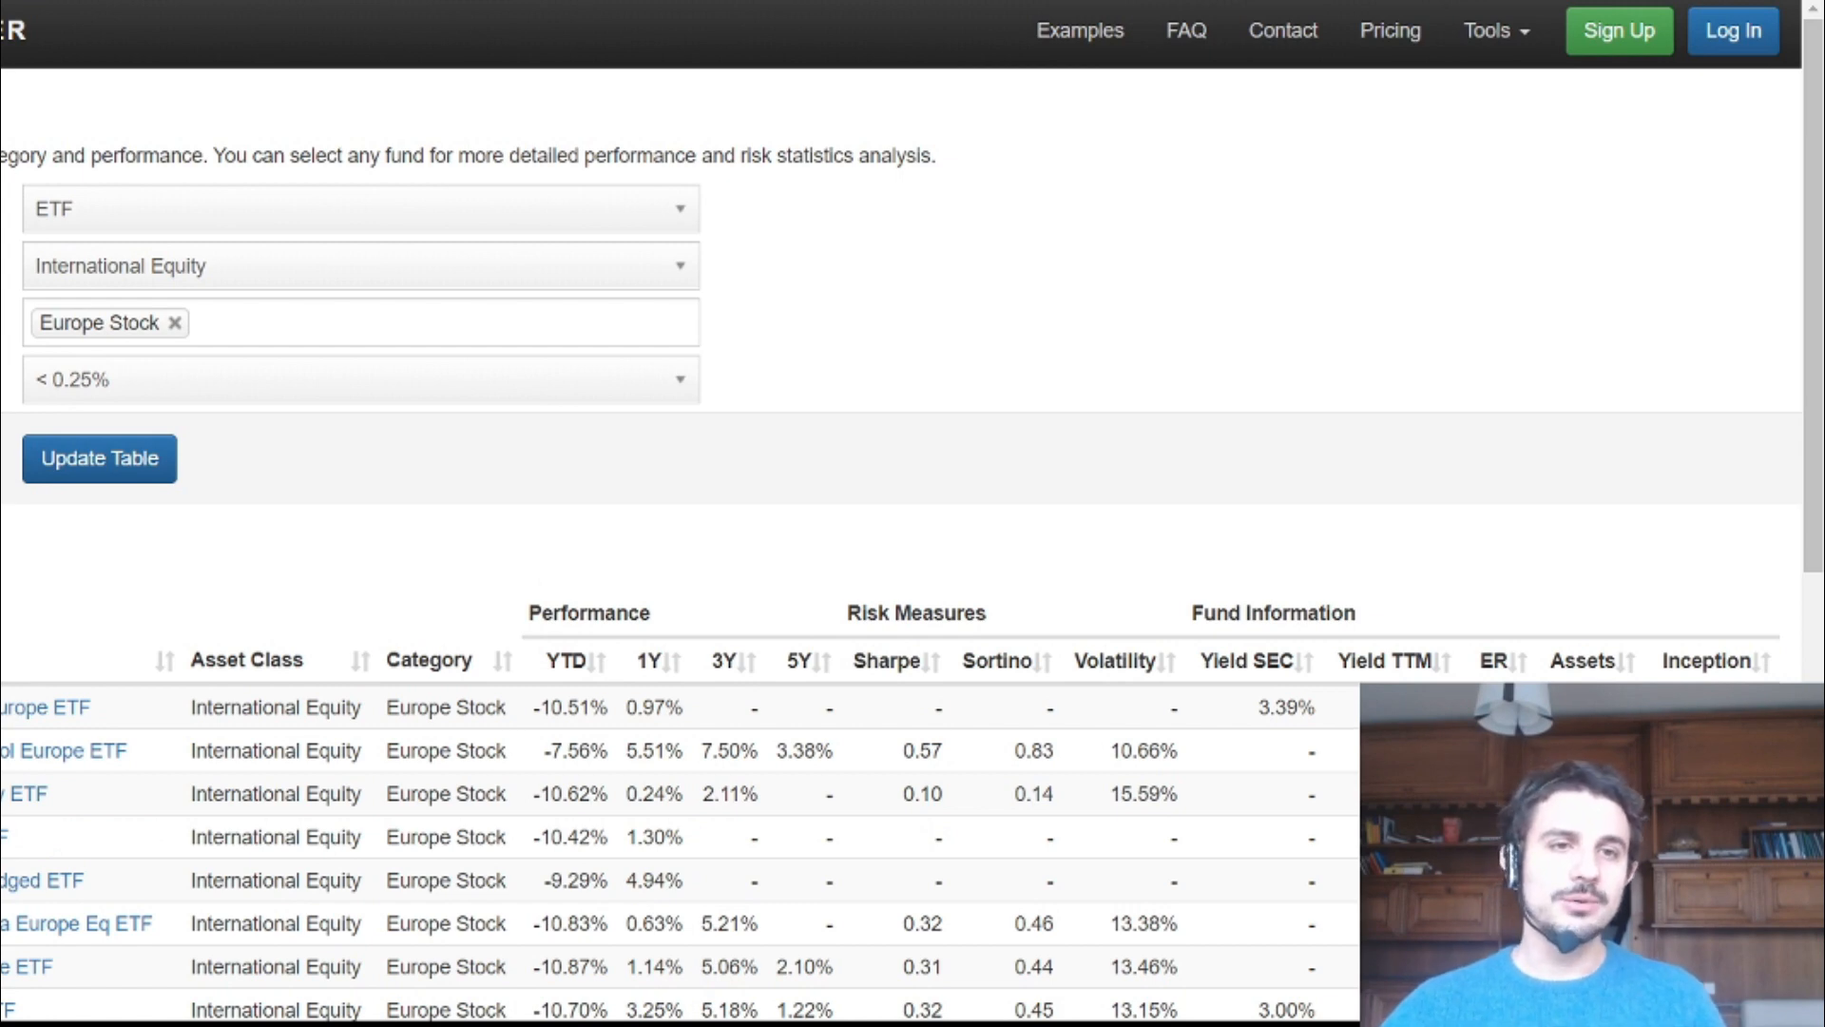
Go to the Asset Class Allocation backtest and set the portfolio rebalancing to quarterly
key("alt+Left")
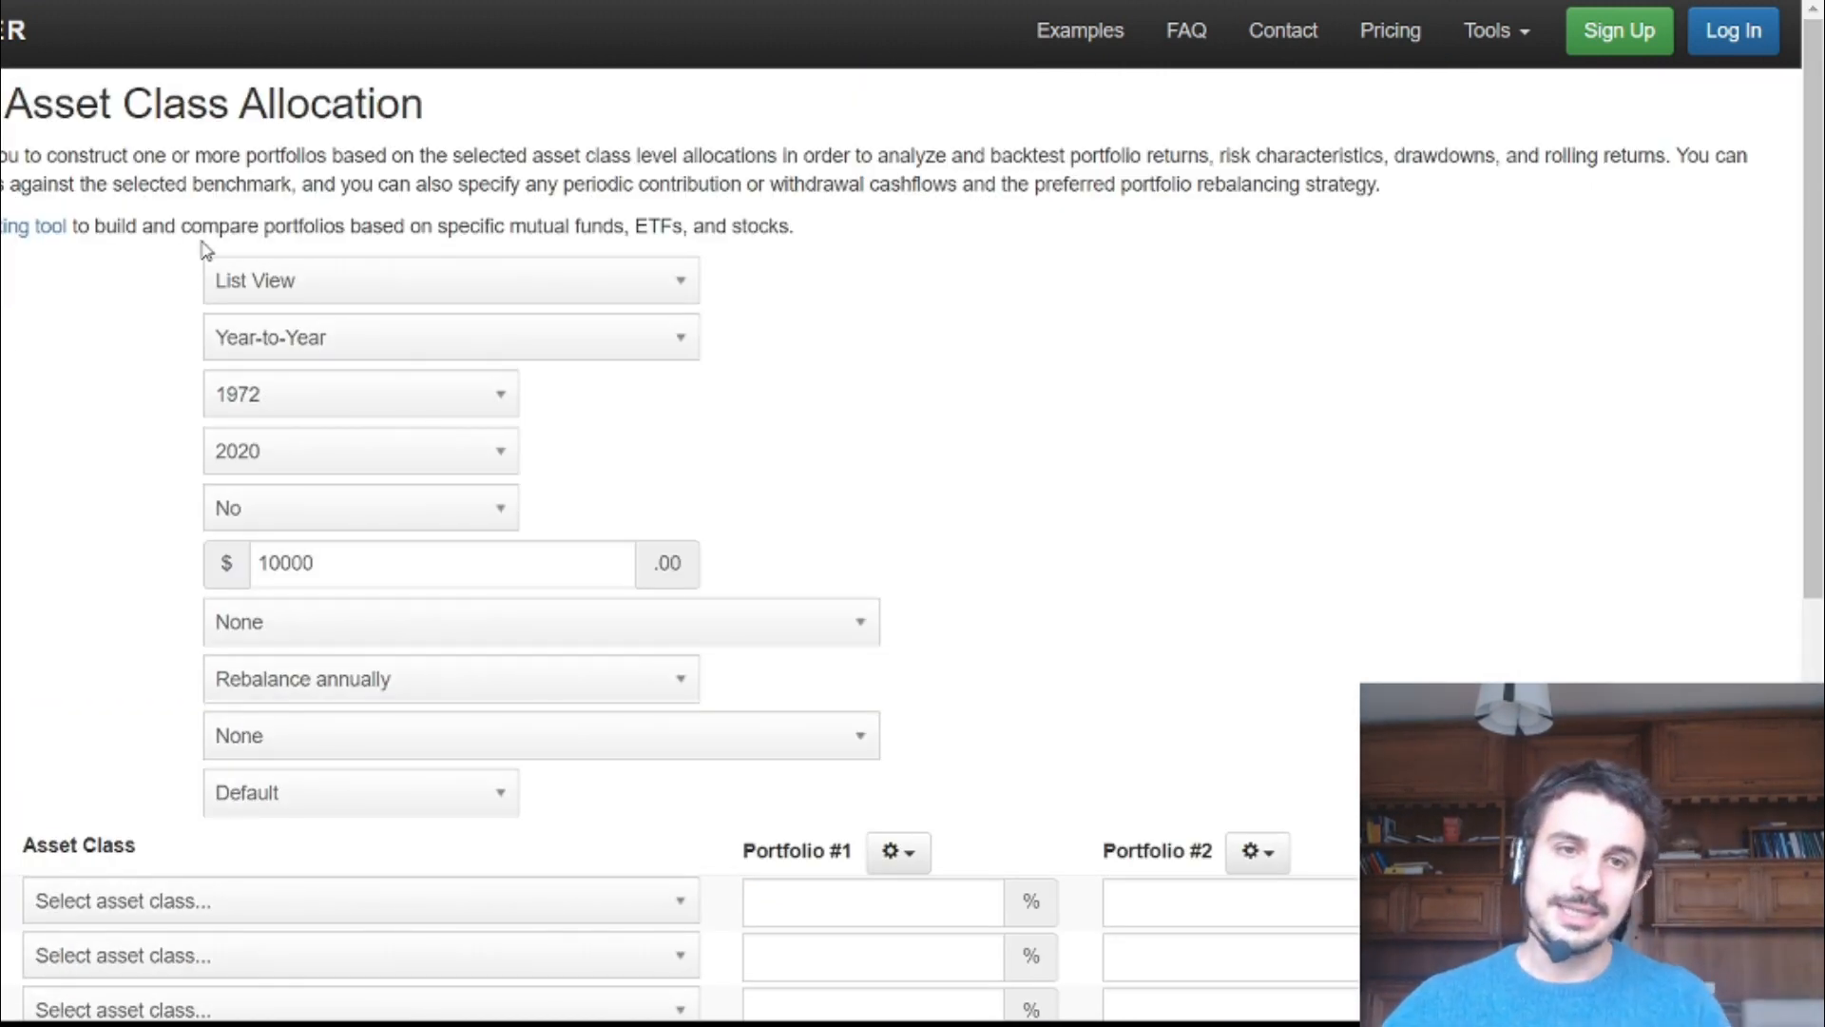
left_click(308, 285)
left_click(309, 285)
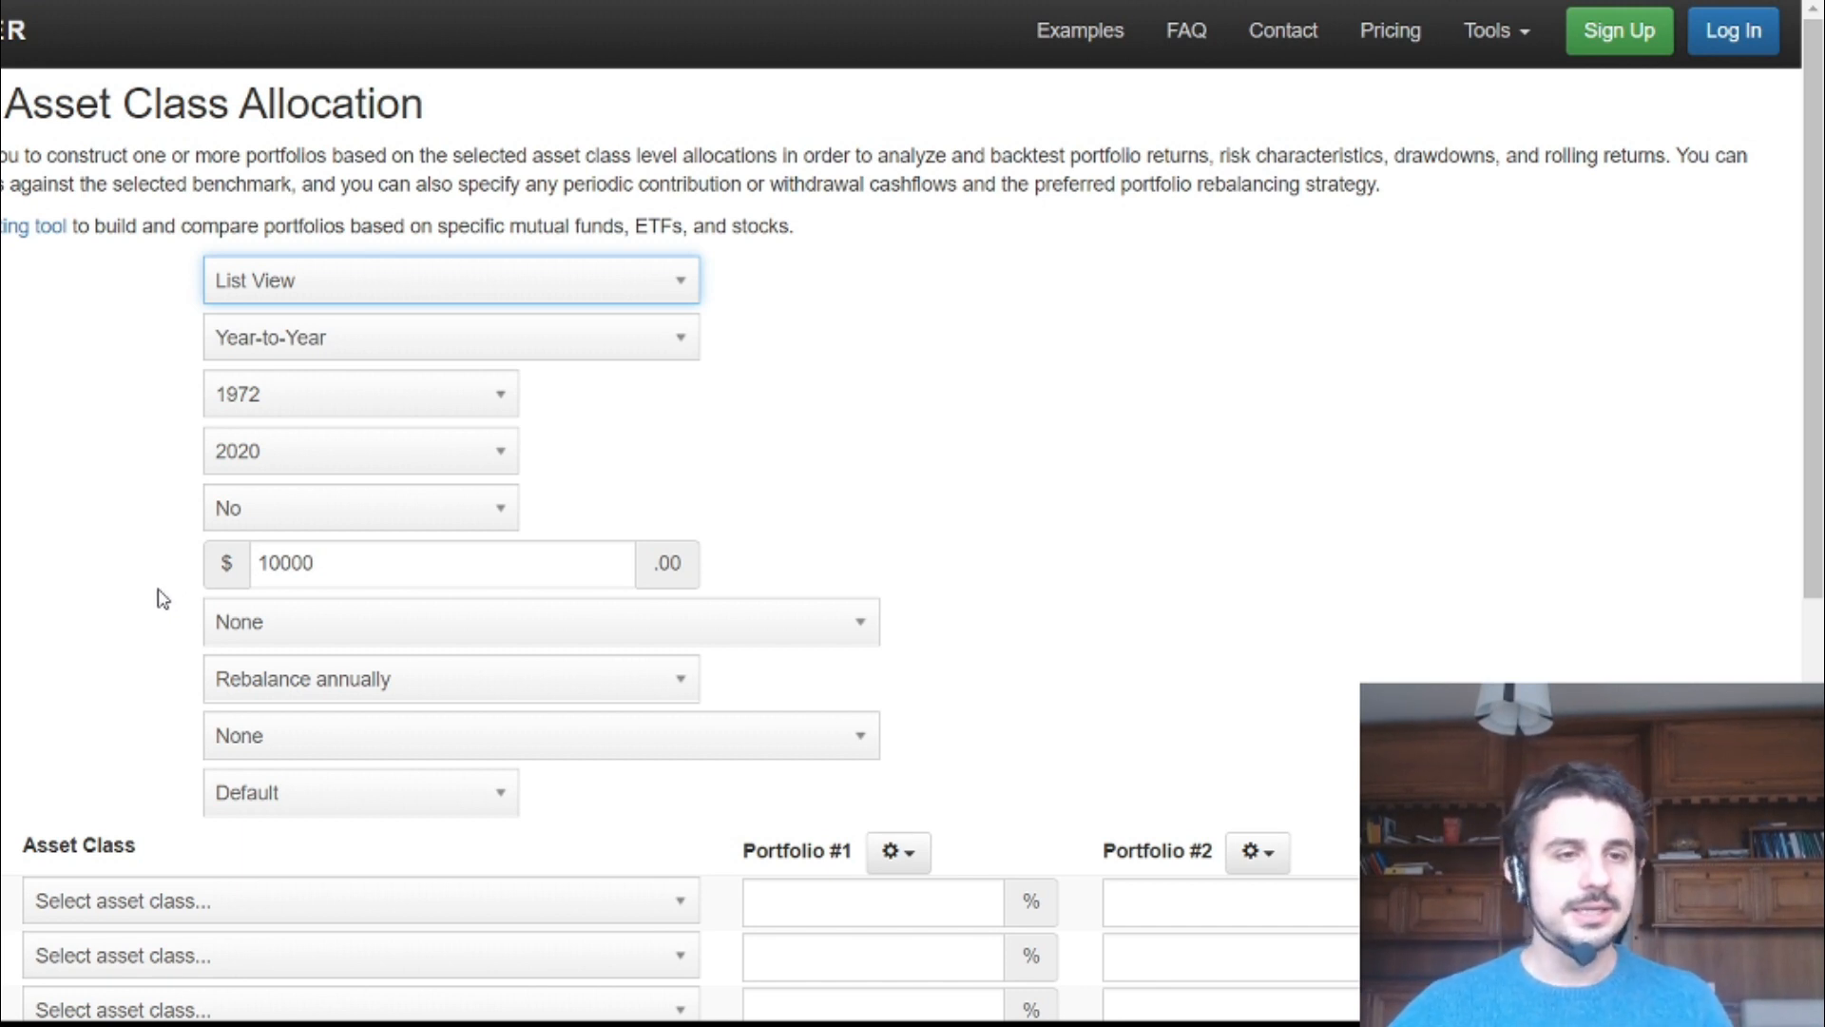
scroll(162, 595, "down", 2)
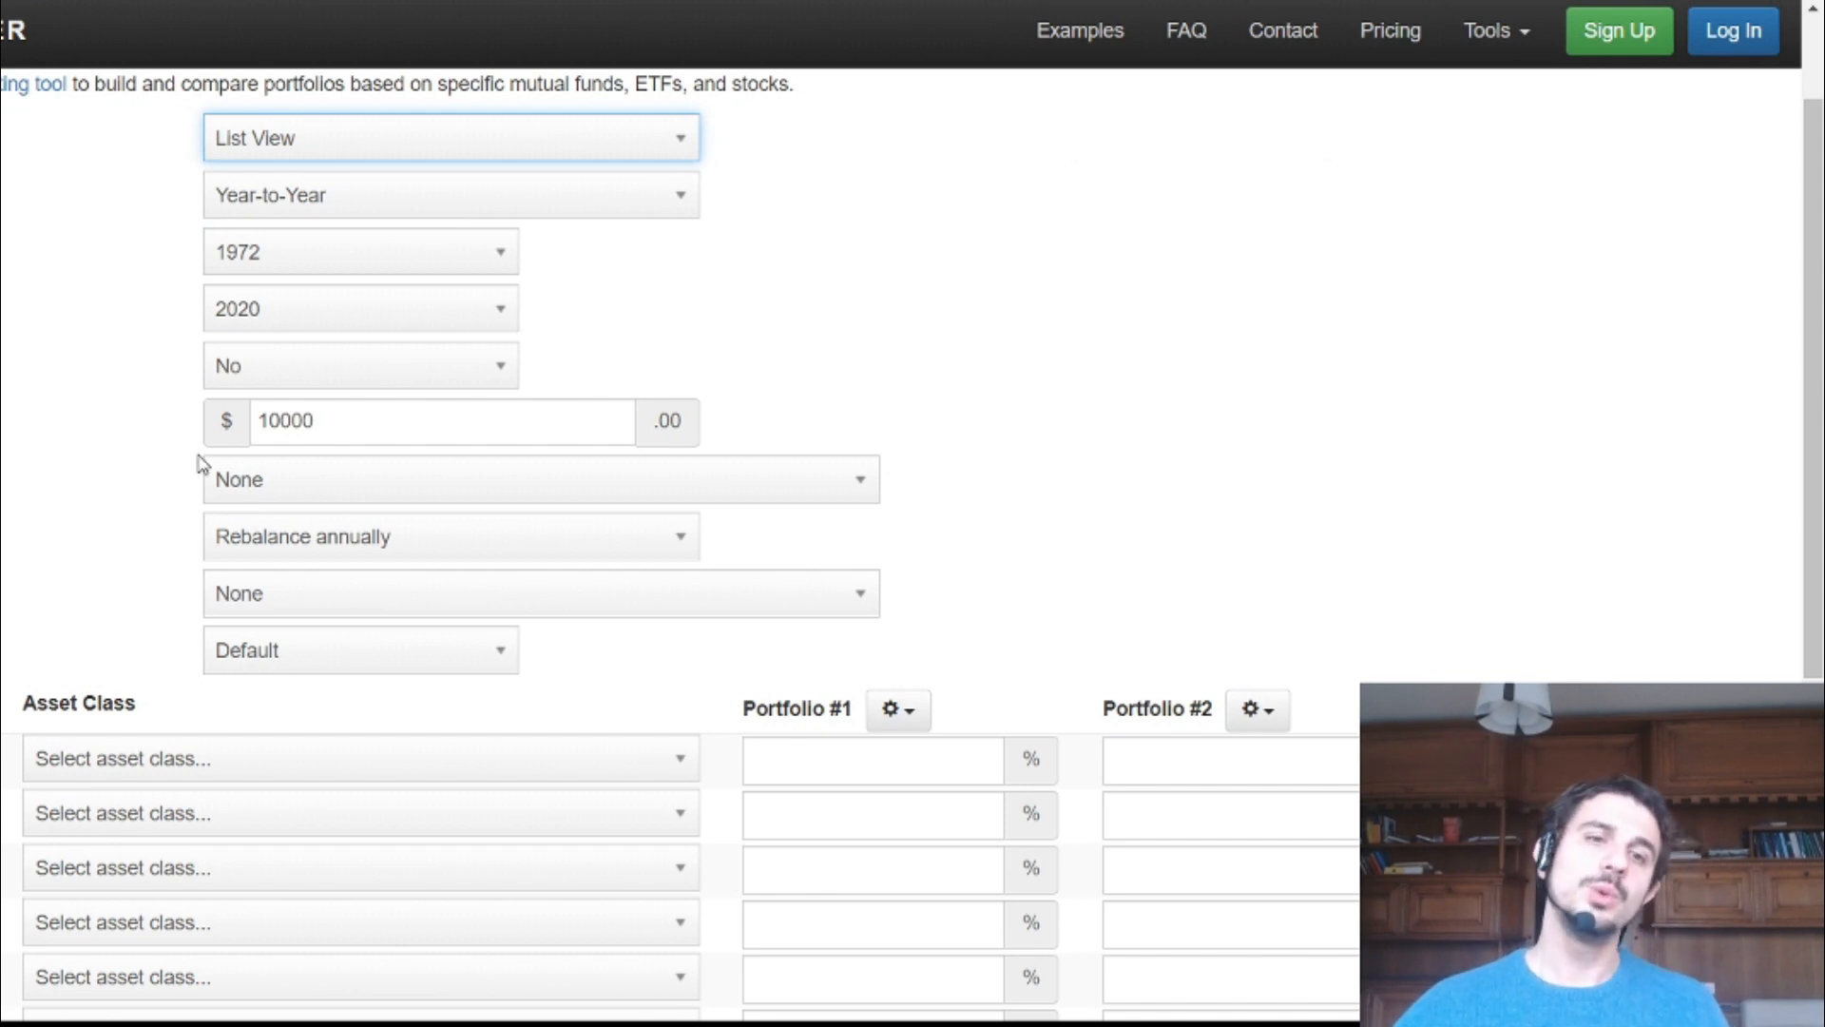
left_click(399, 540)
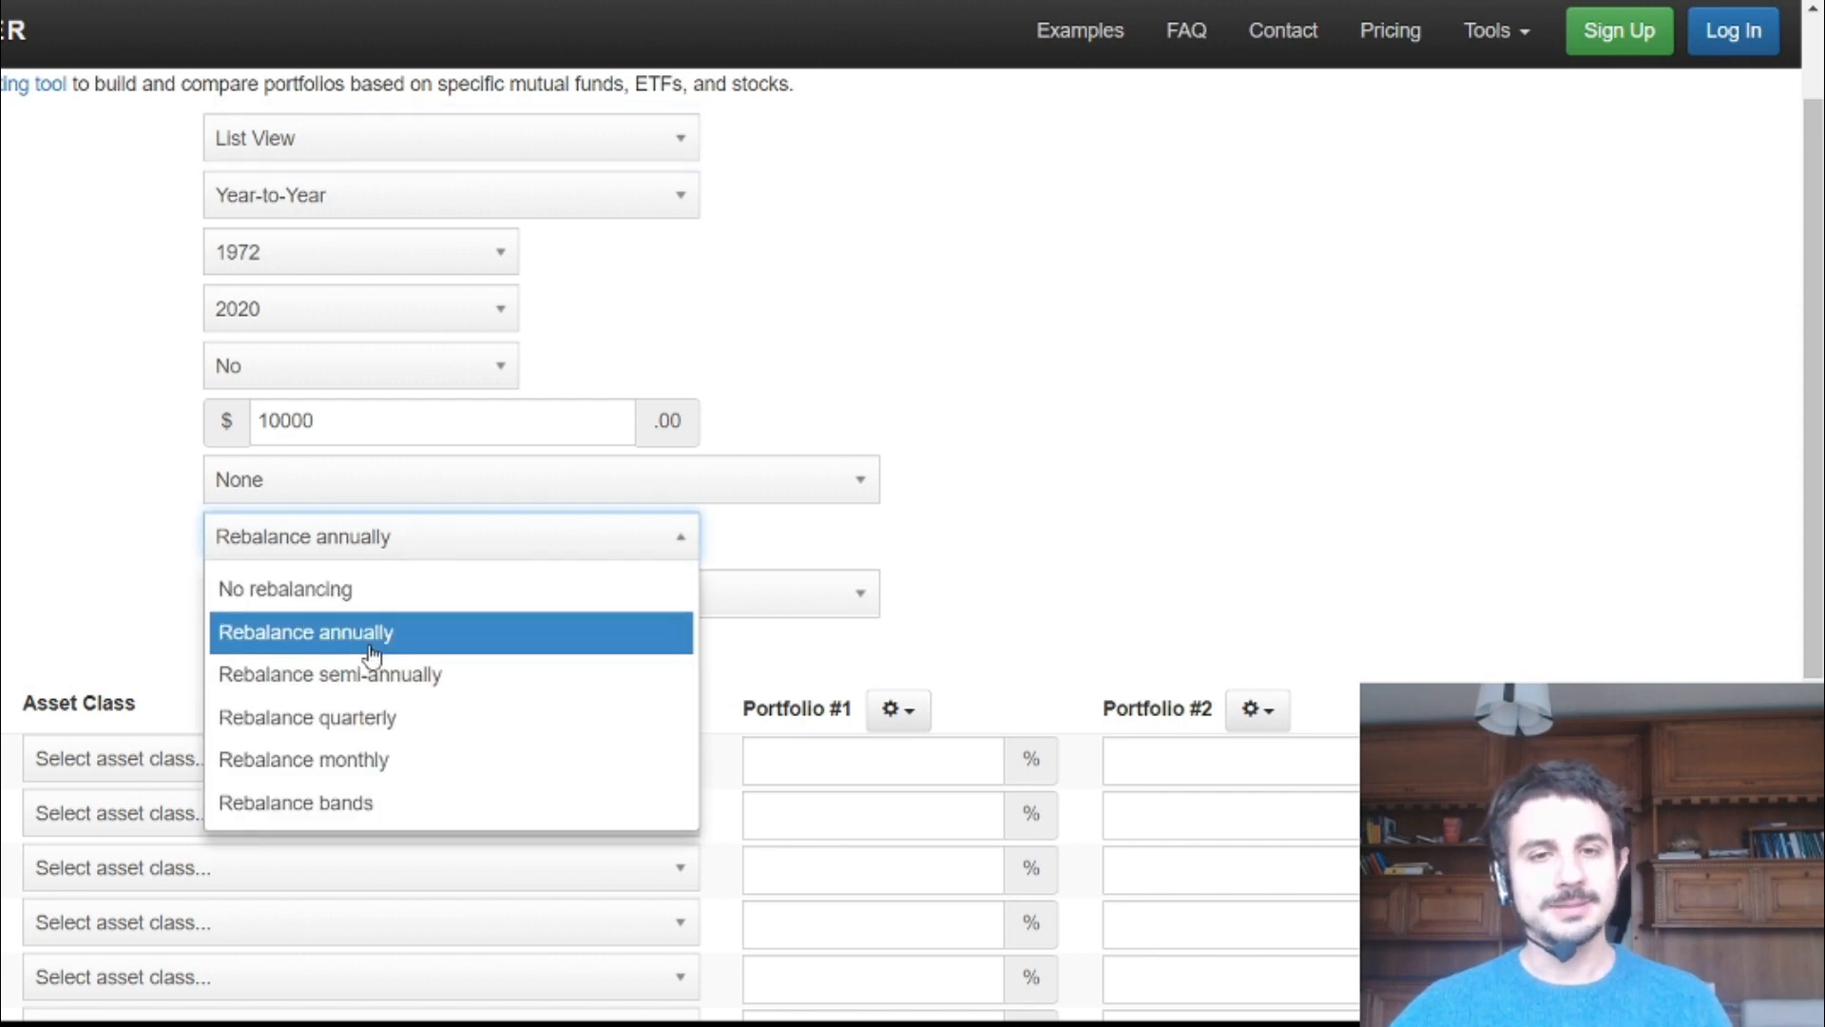
left_click(346, 734)
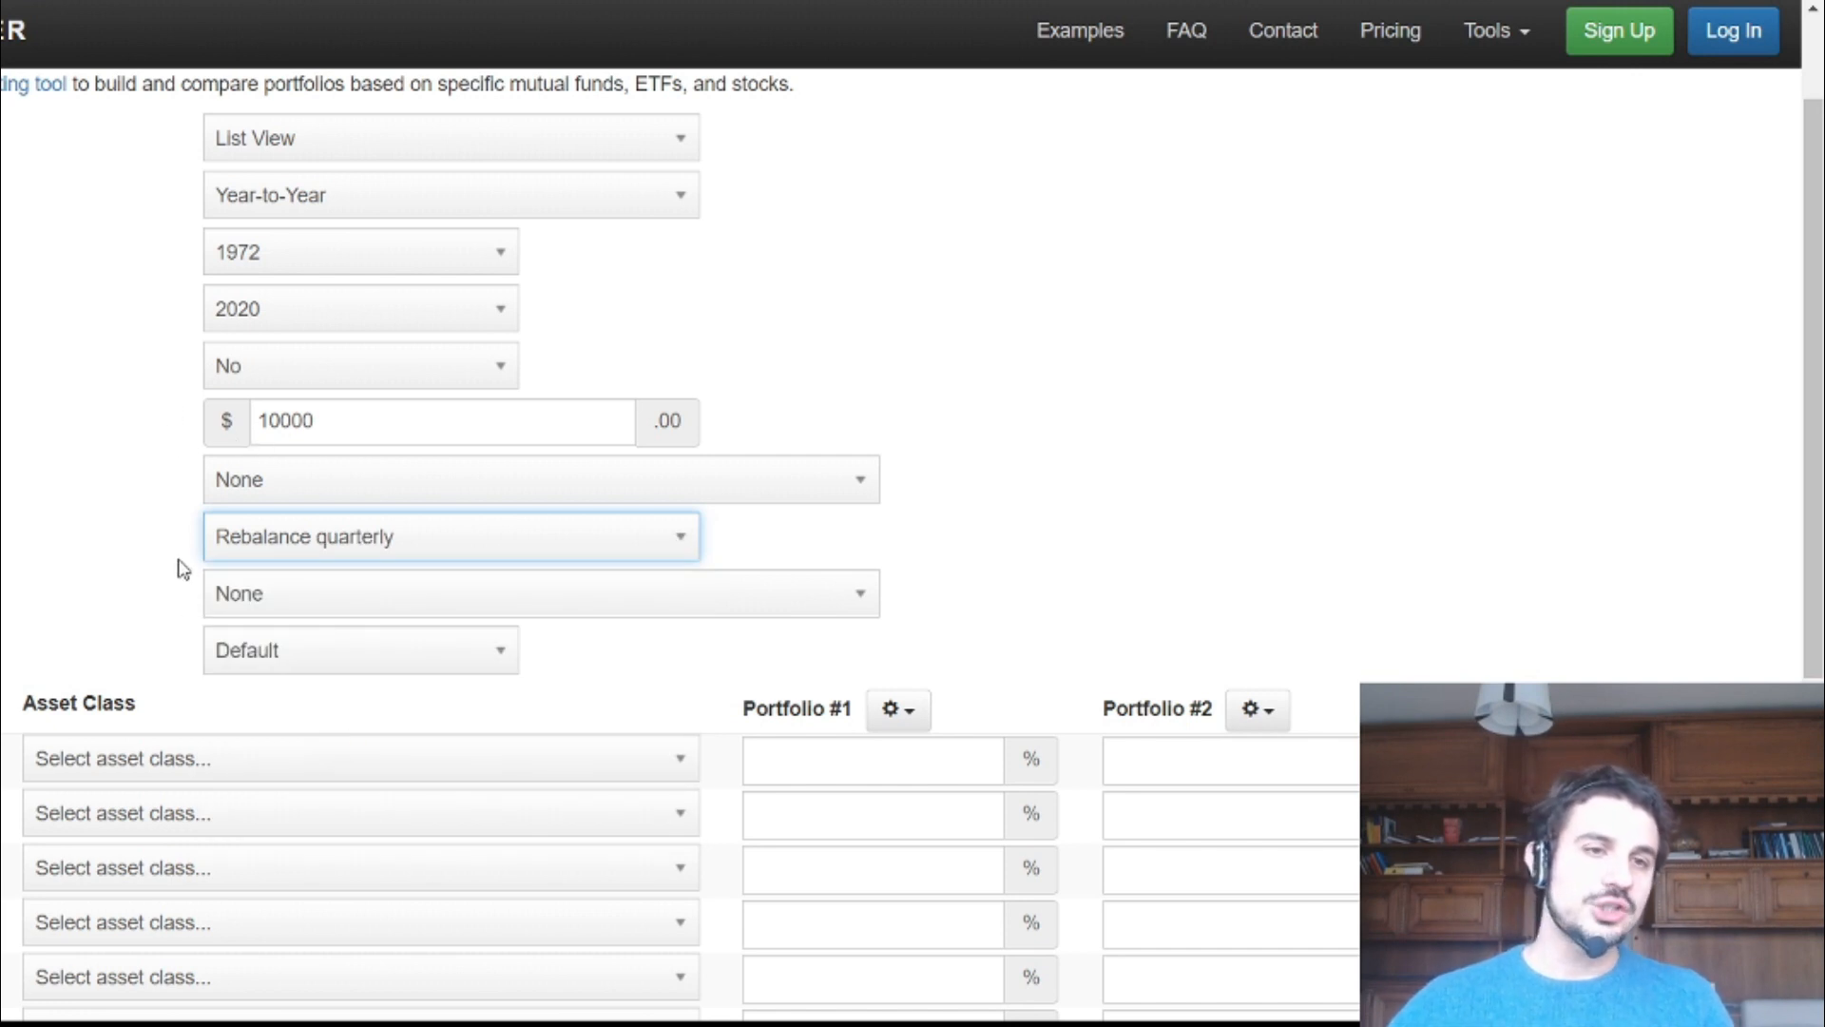
Add US Large Cap as the first asset class with a 40% allocation in Portfolio #1
scroll(184, 569, "down", 3)
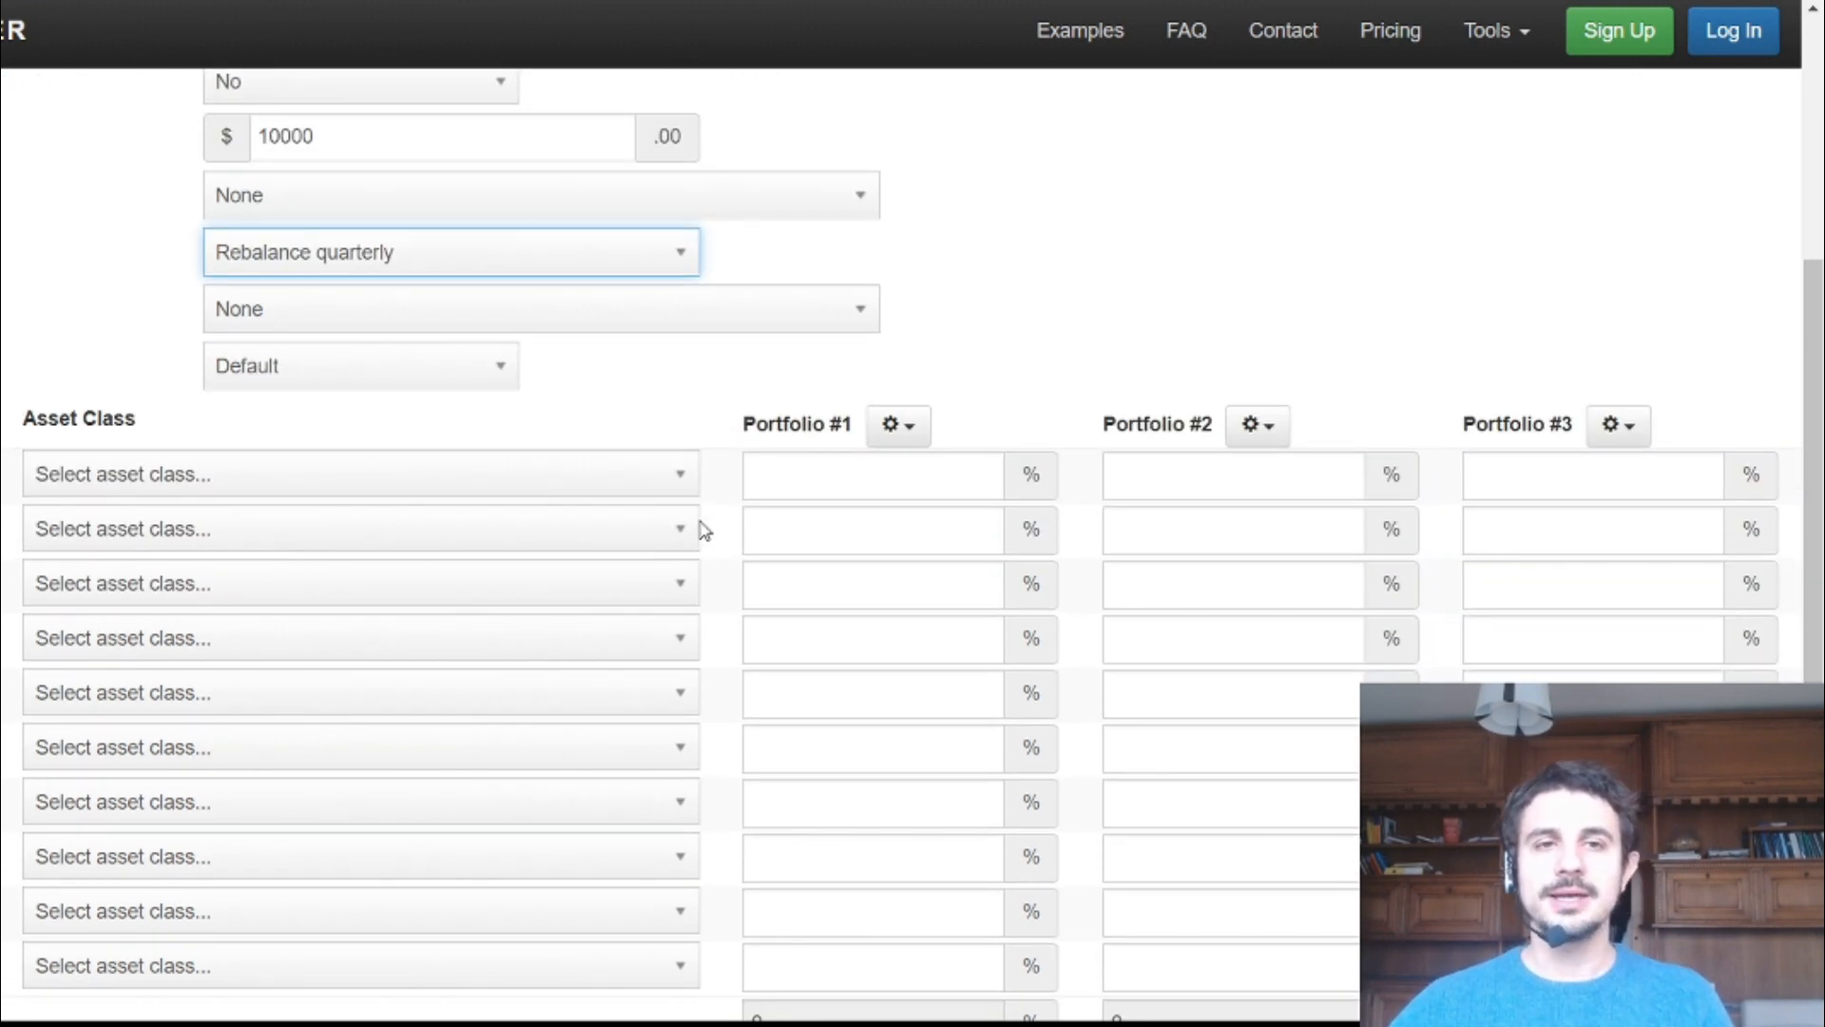
left_click(575, 481)
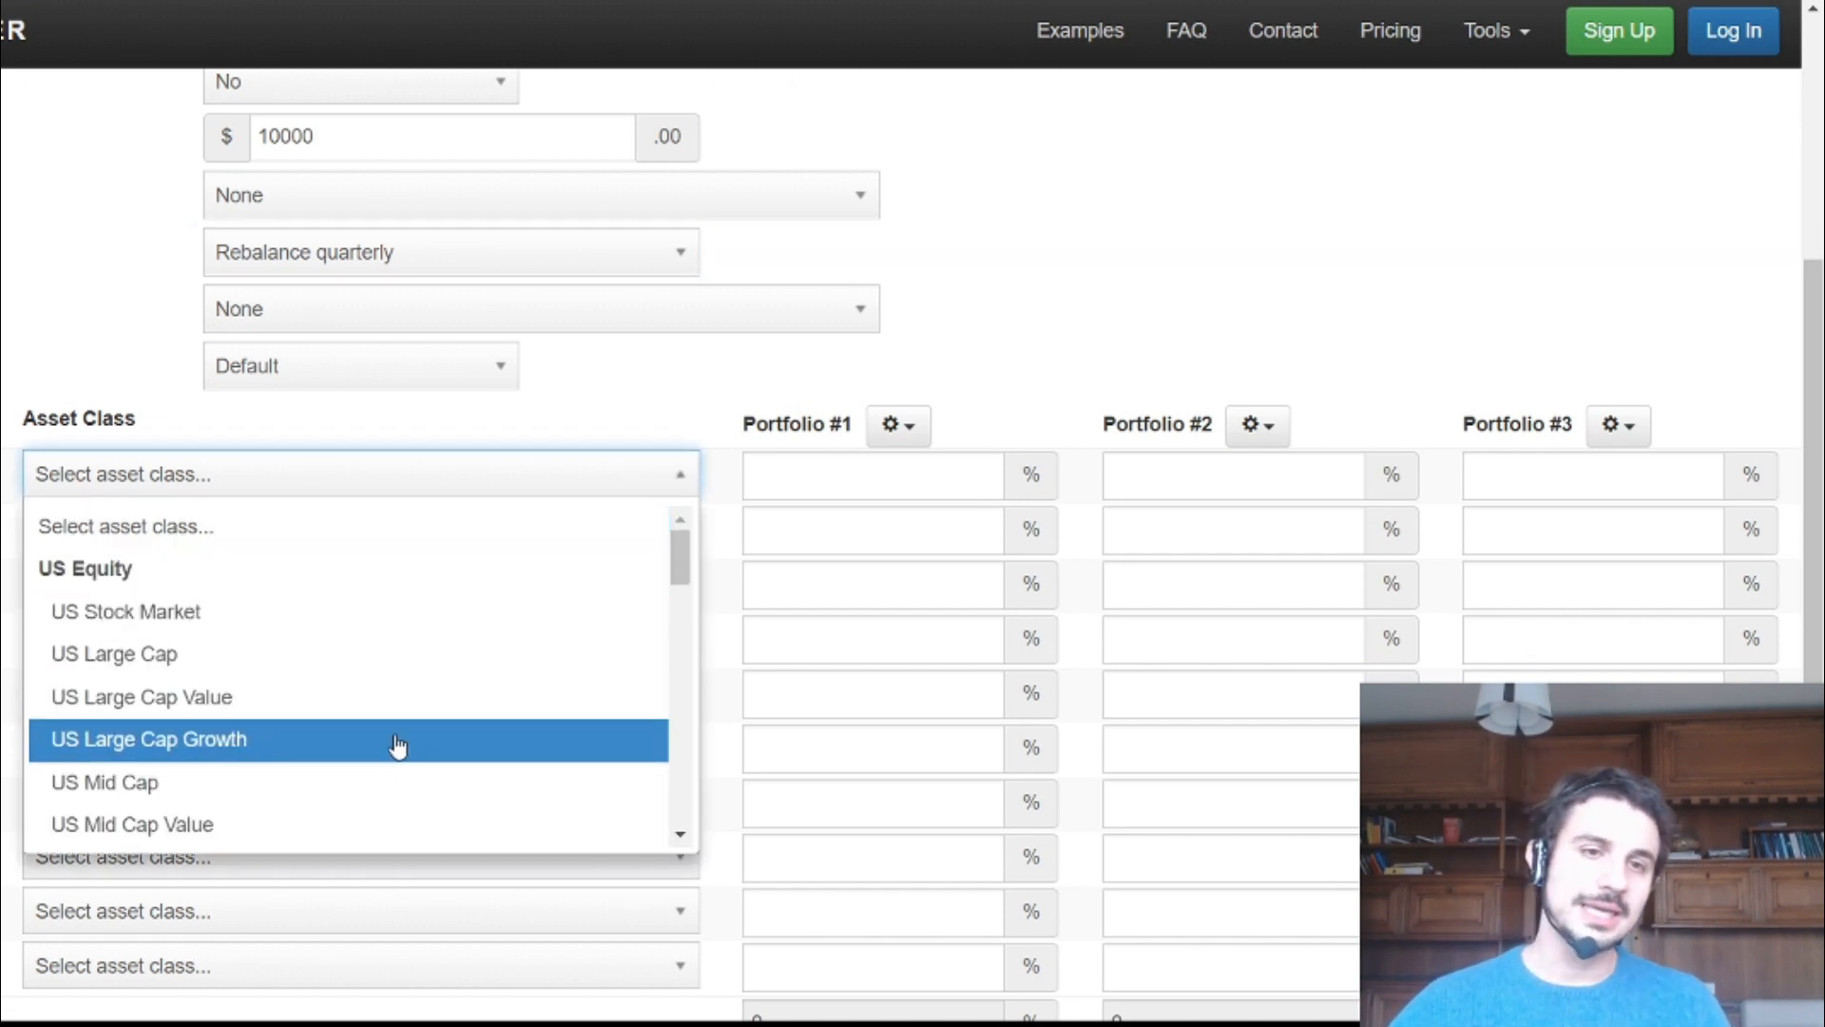
left_click(366, 656)
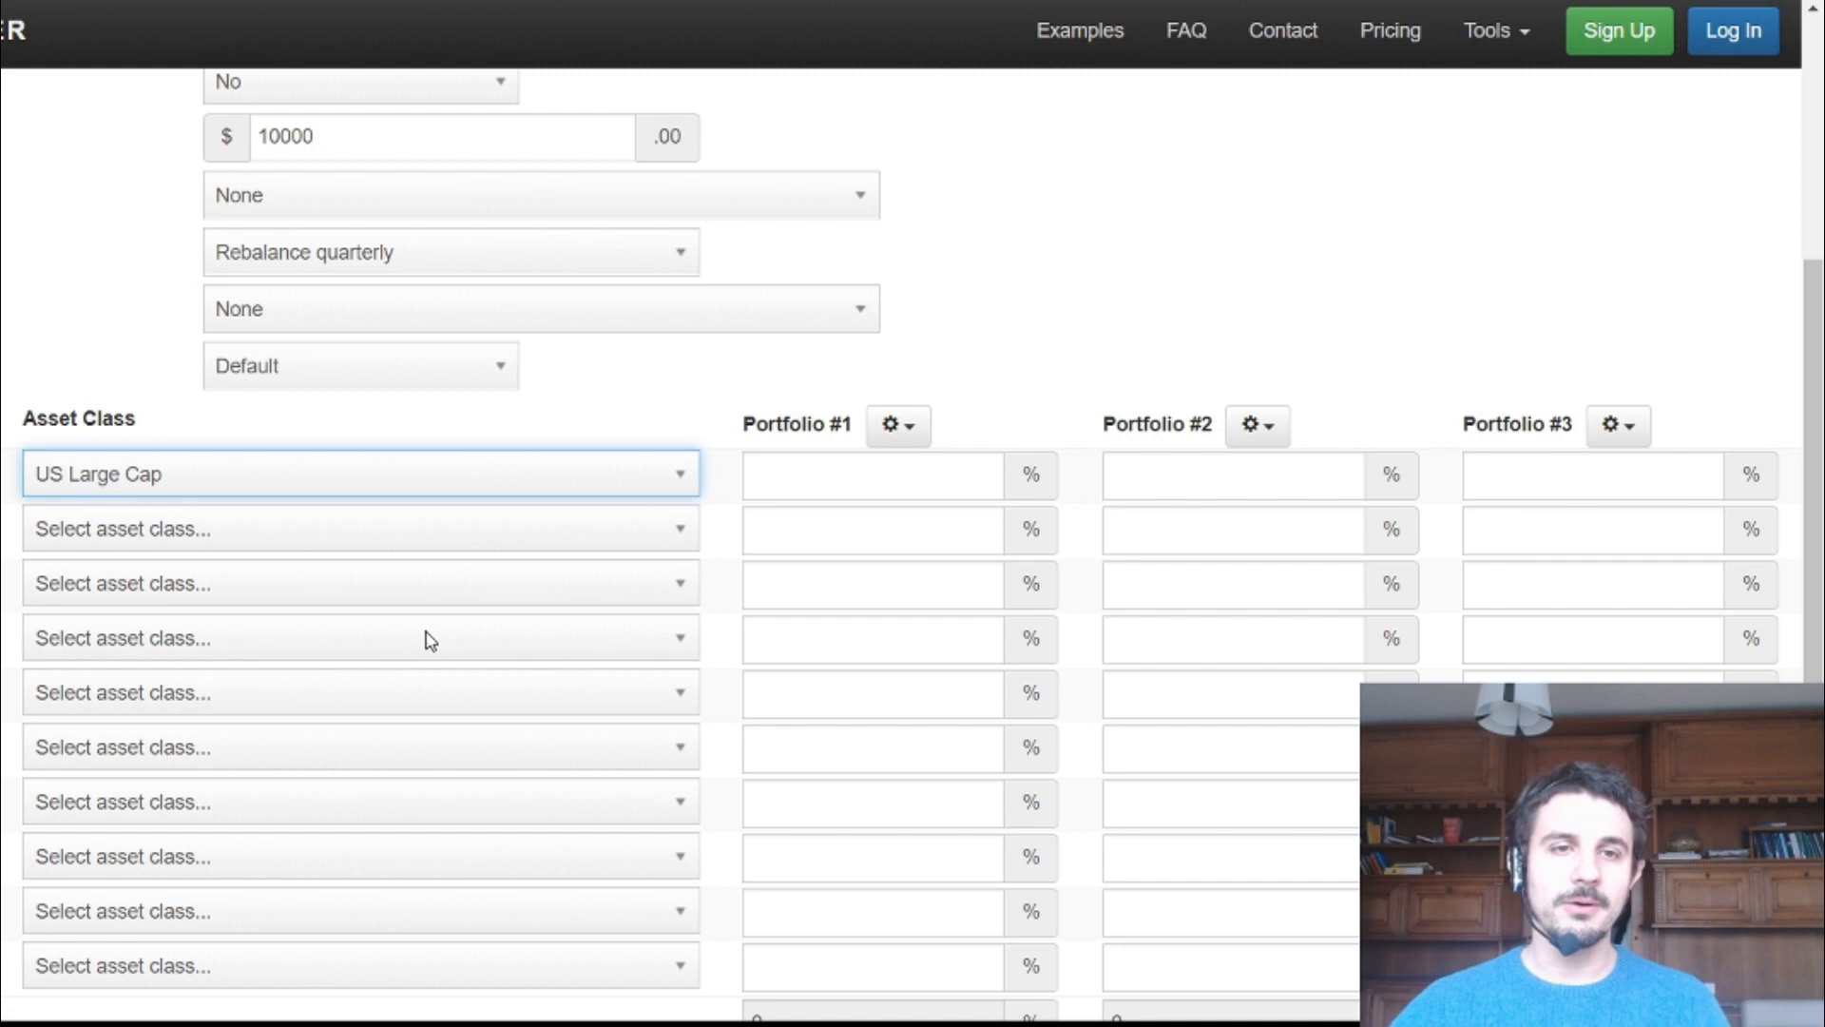
left_click(807, 480)
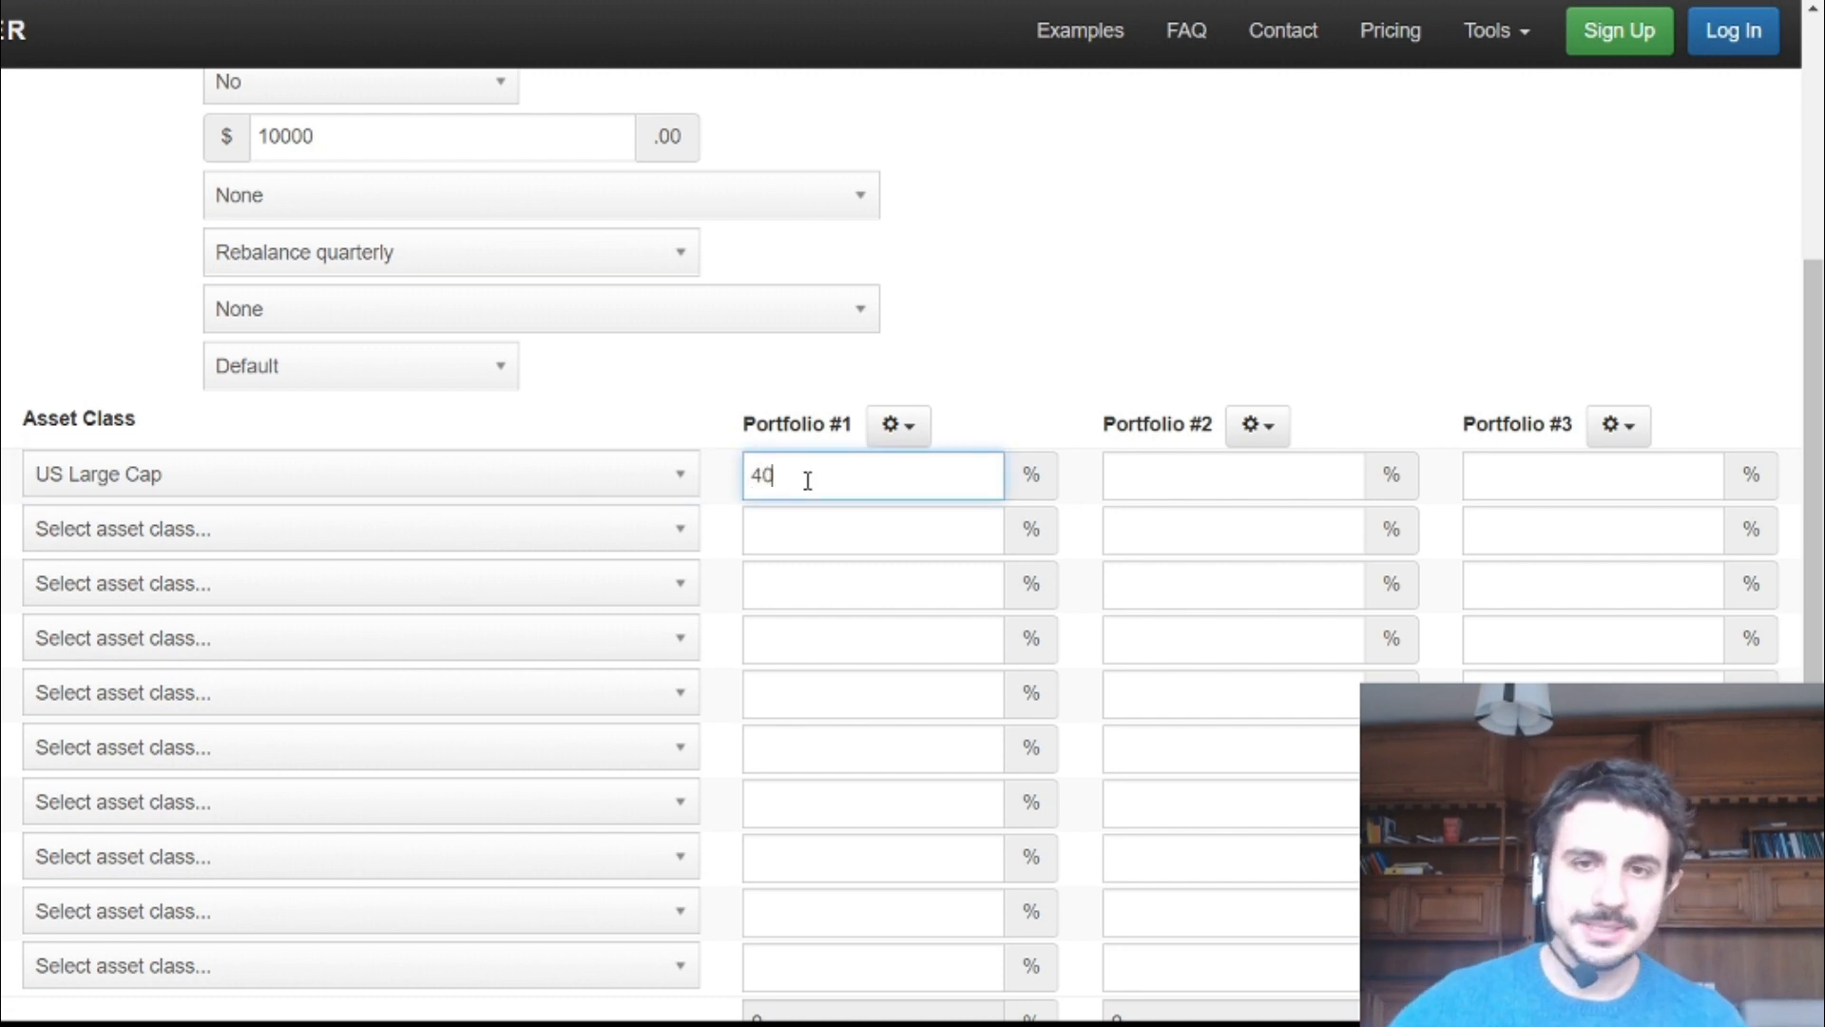
Add Gold as the second asset class with a 30% allocation in Portfolio #1
left_click(501, 528)
scroll(489, 741, "down", 5)
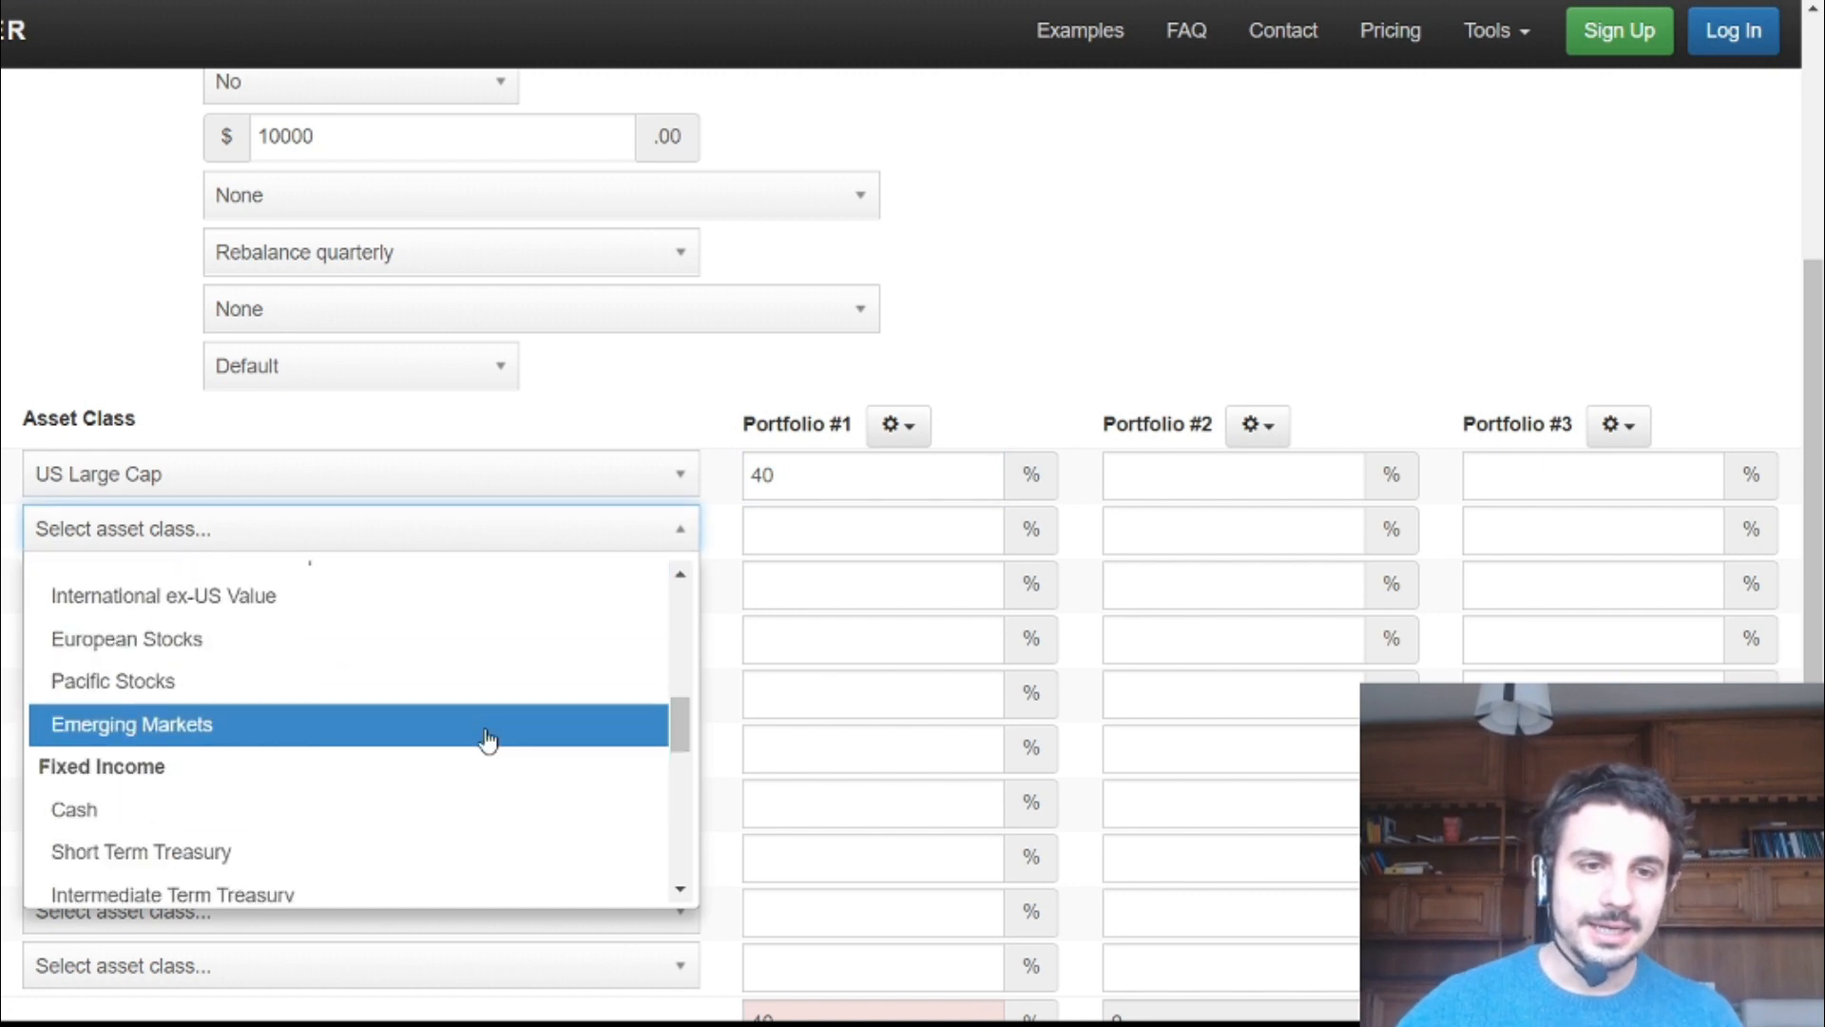
scroll(372, 804, "down", 7)
left_click(372, 803)
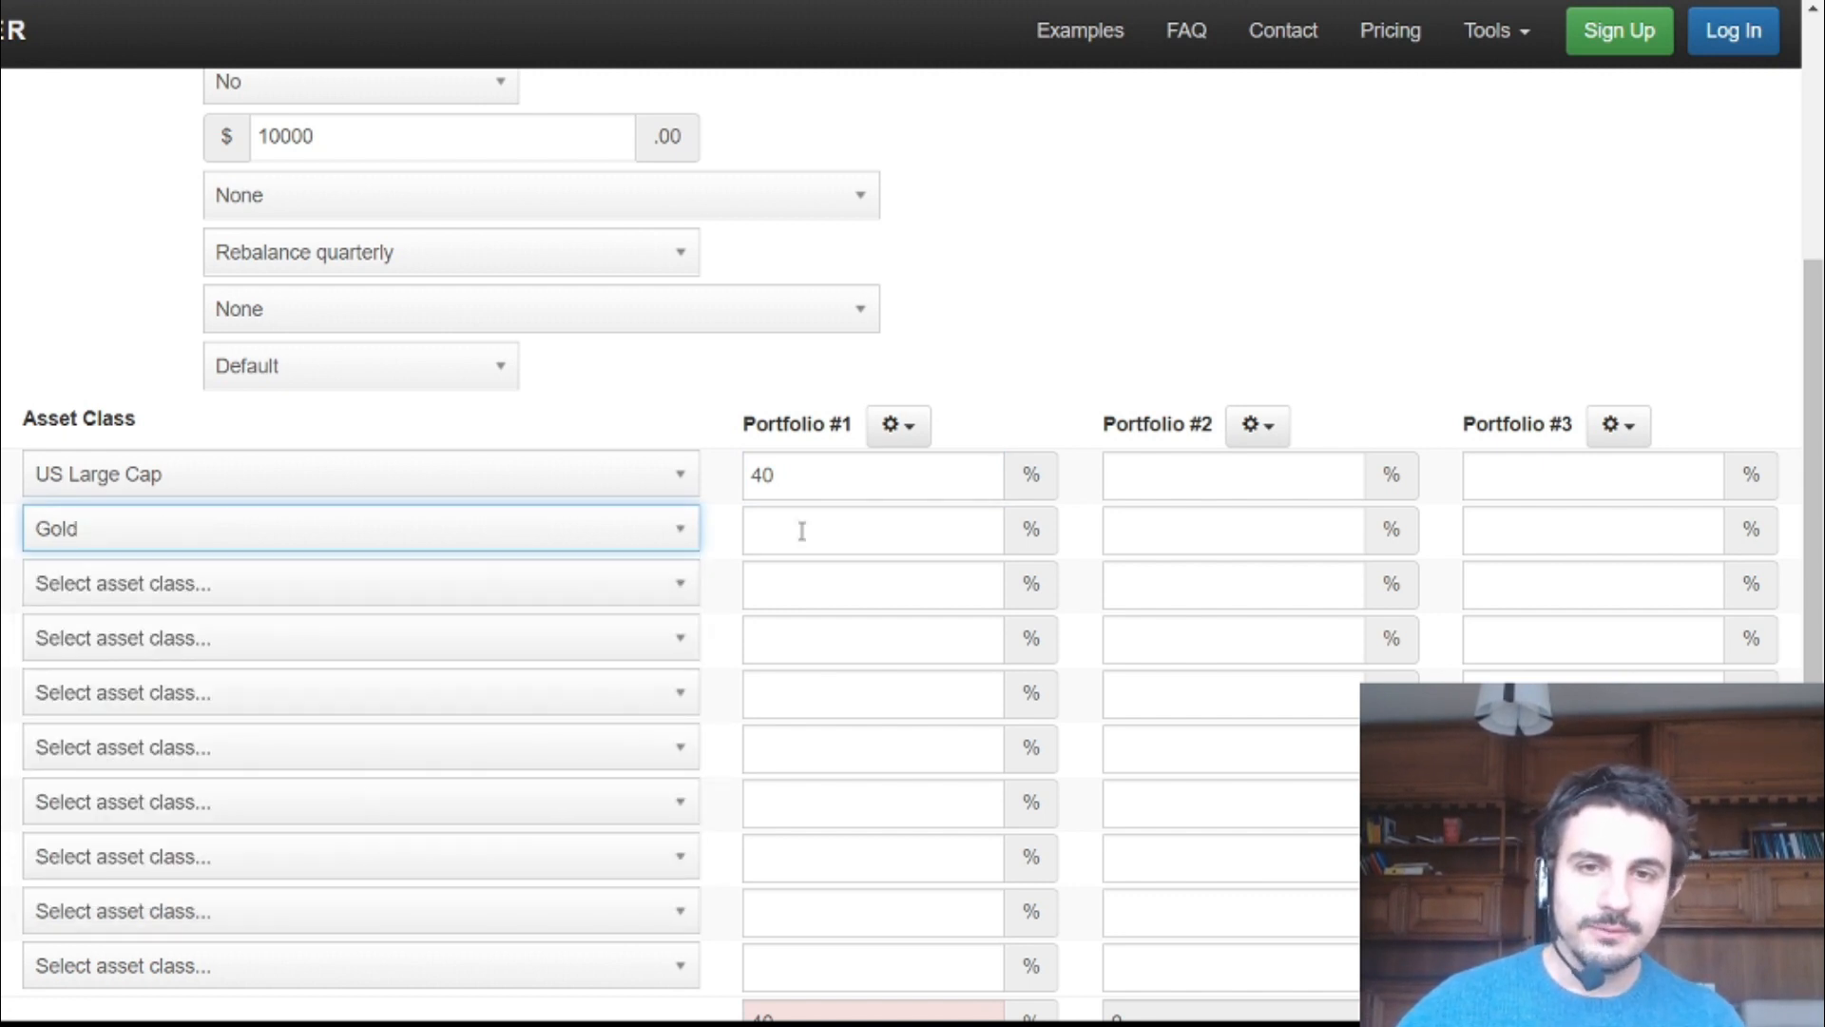
left_click(801, 529)
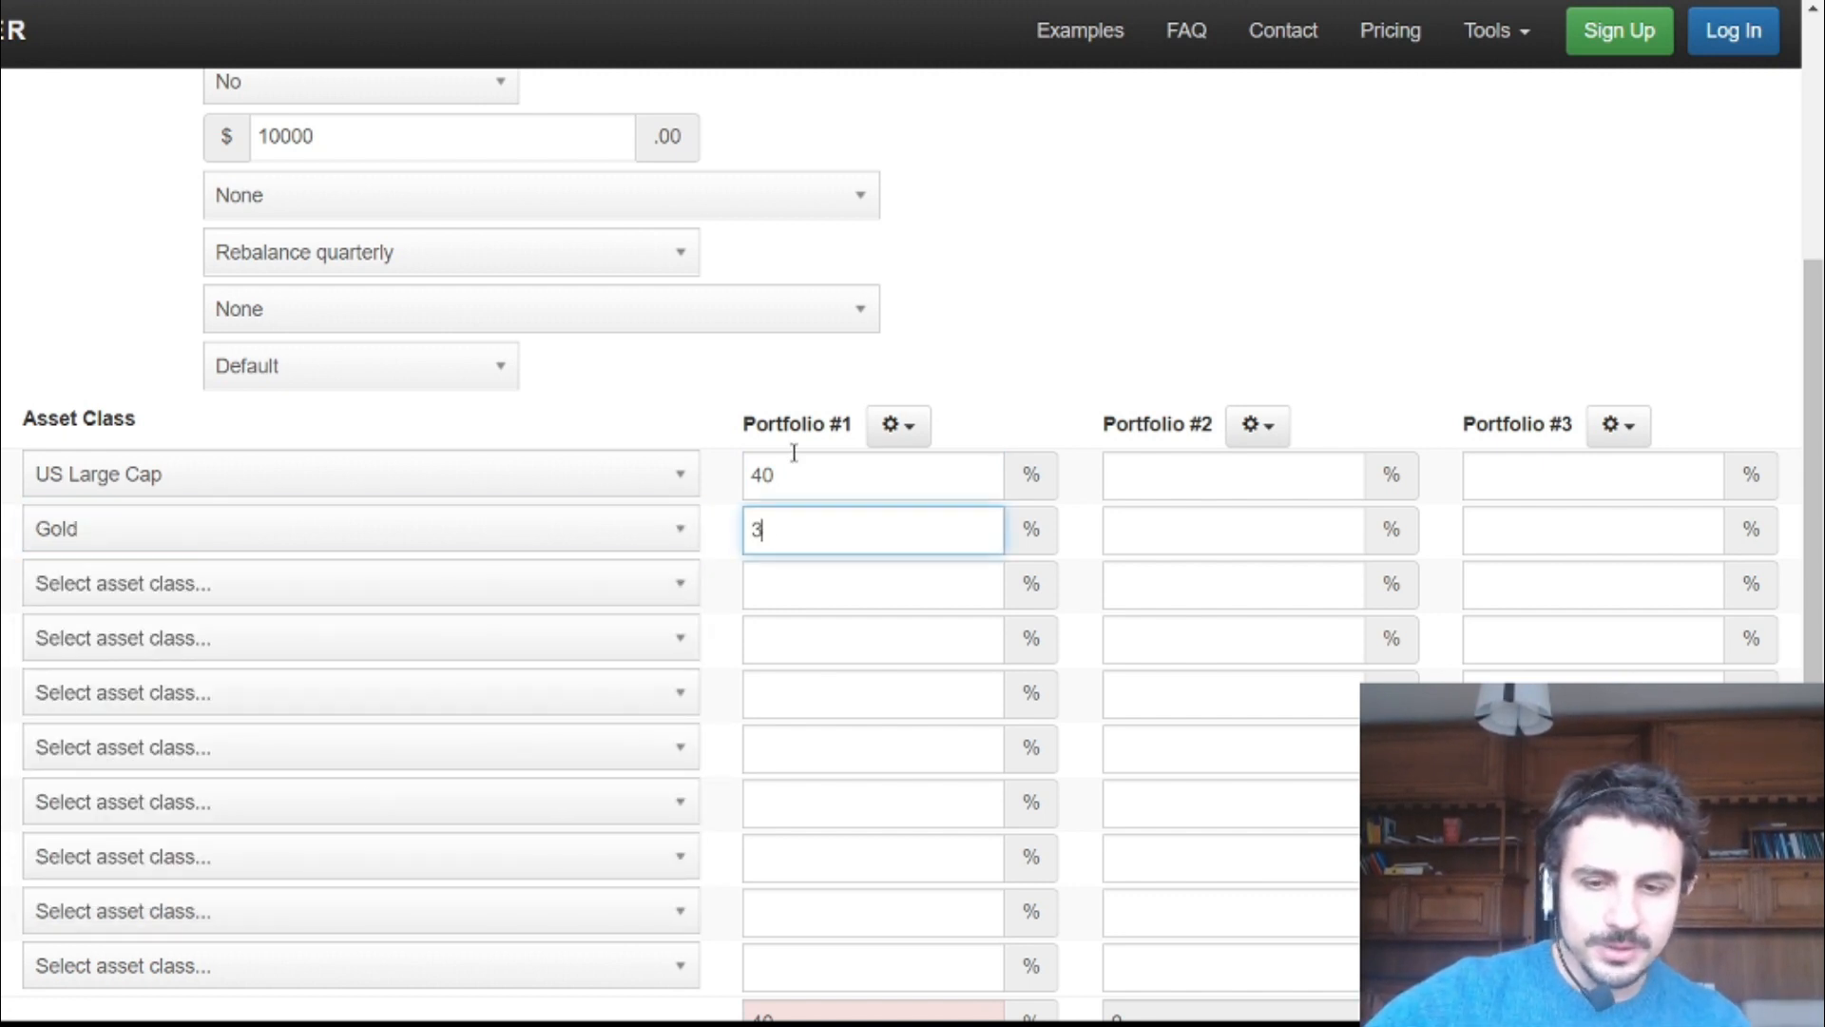
Add Emerging Markets as the third asset class with a 30% allocation in Portfolio #1
left_click(473, 596)
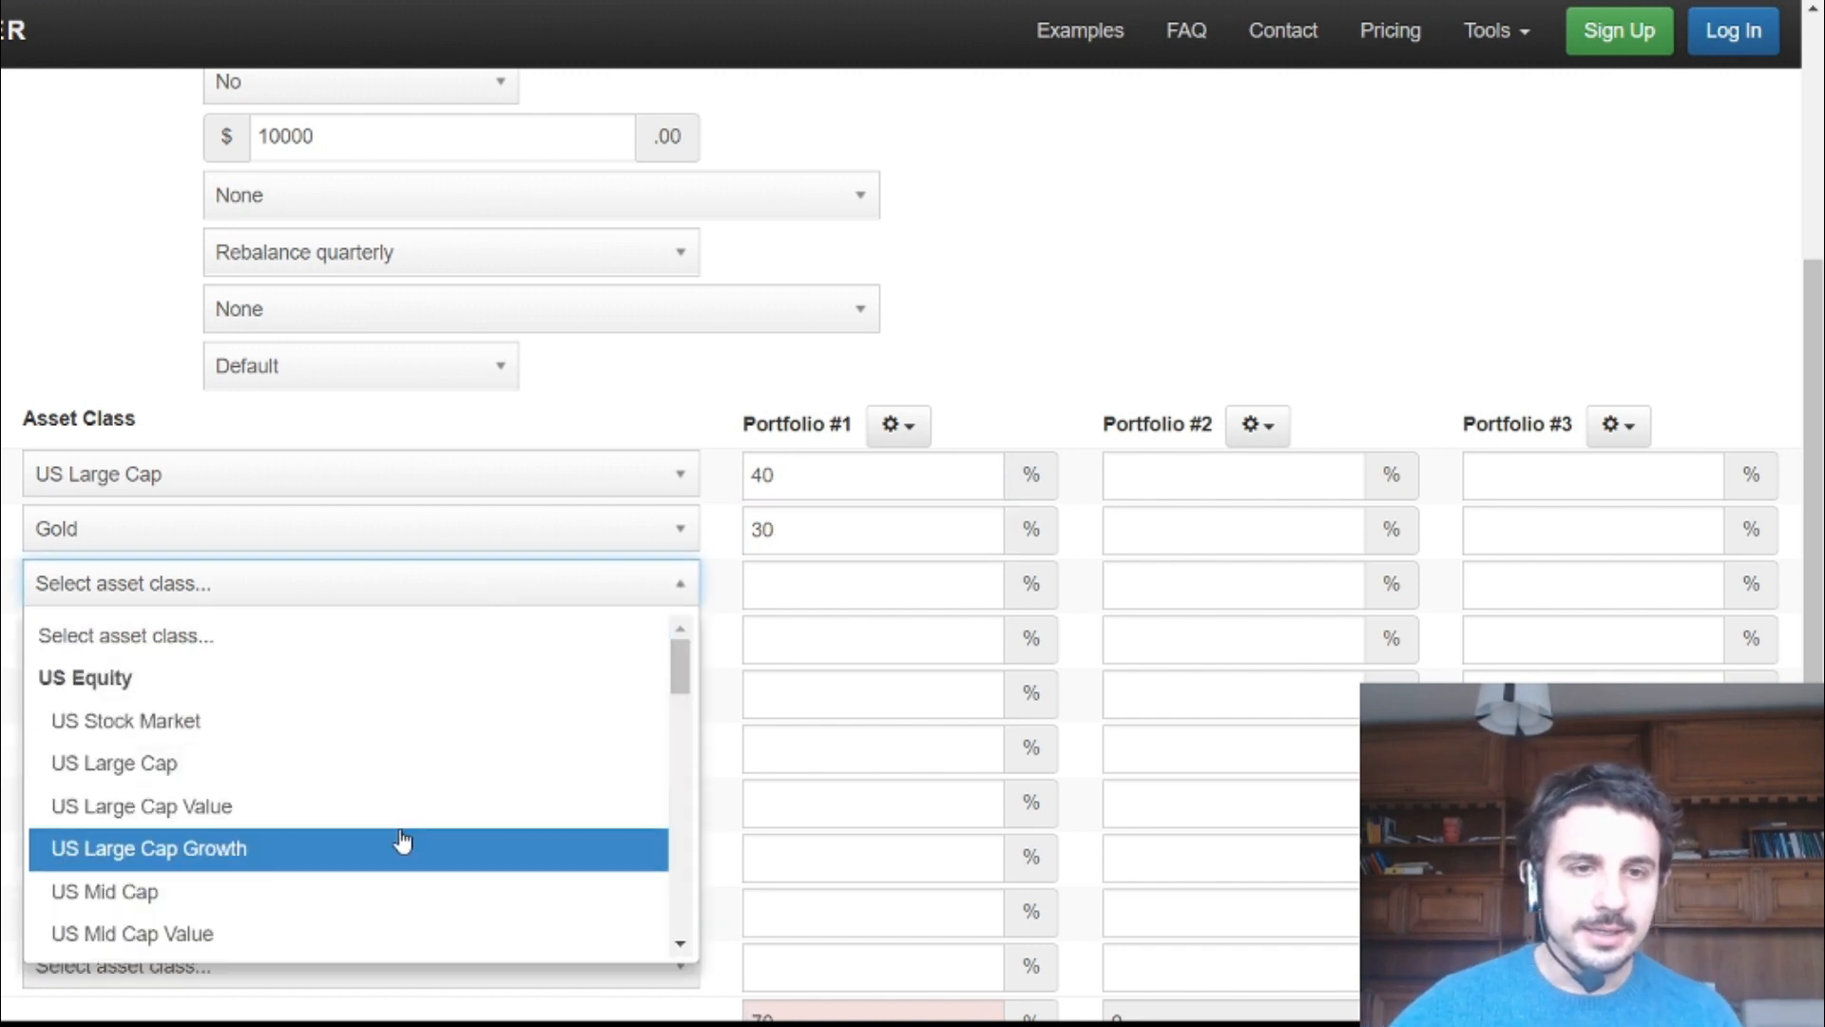
scroll(403, 842, "down", 3)
scroll(403, 823, "down", 5)
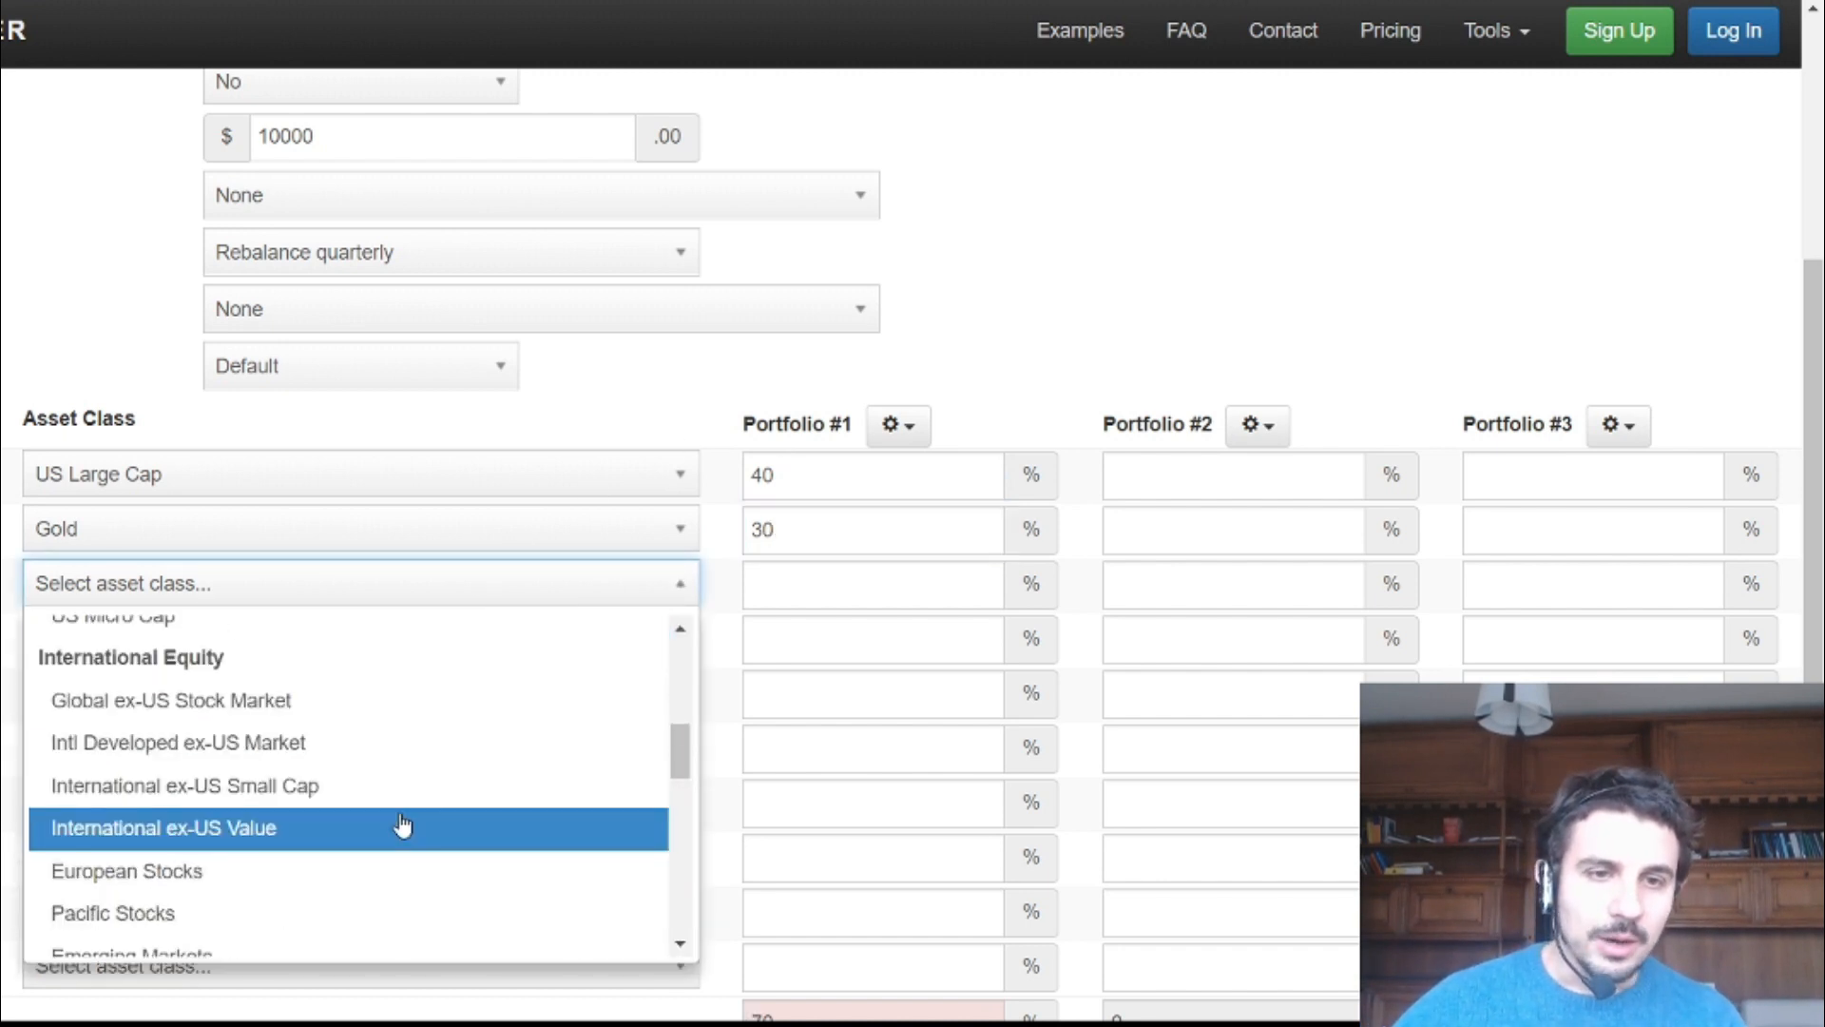
left_click(313, 776)
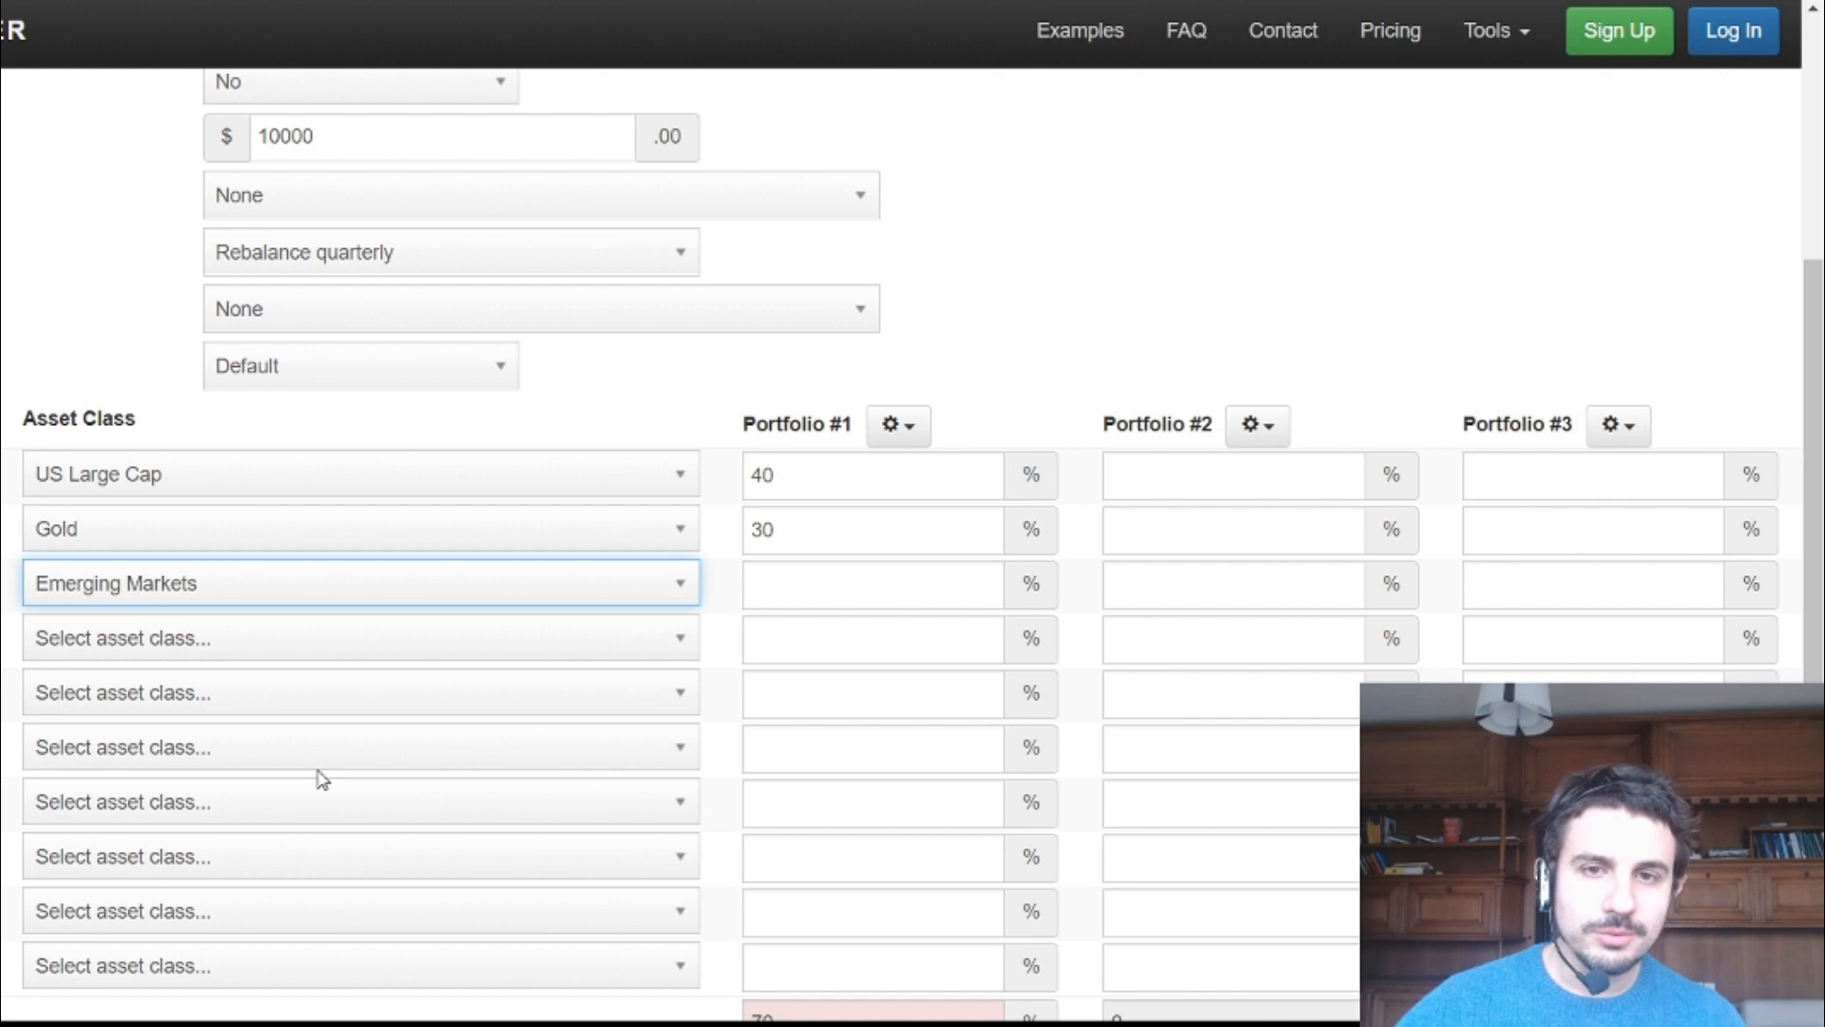
left_click(785, 583)
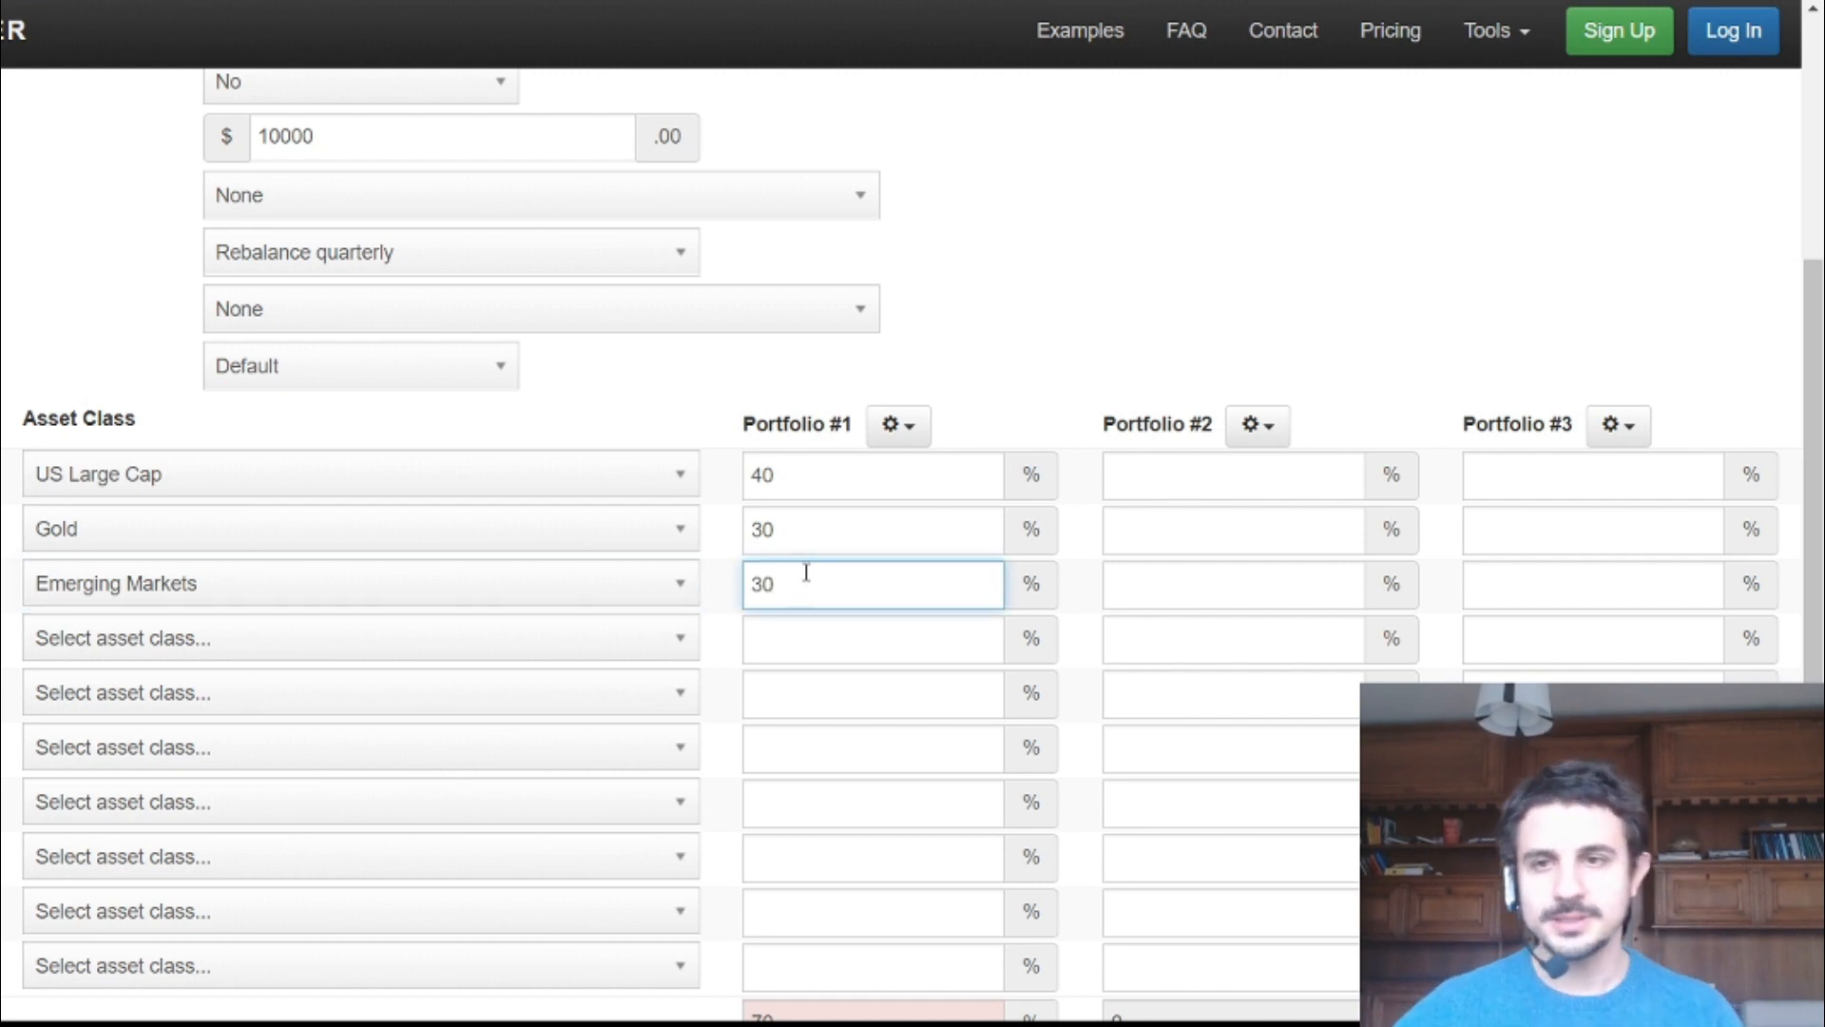
left_click(1186, 332)
Run the analysis of the three-asset portfolio and bring its returns summary and growth chart into view
scroll(1182, 330, "down", 3)
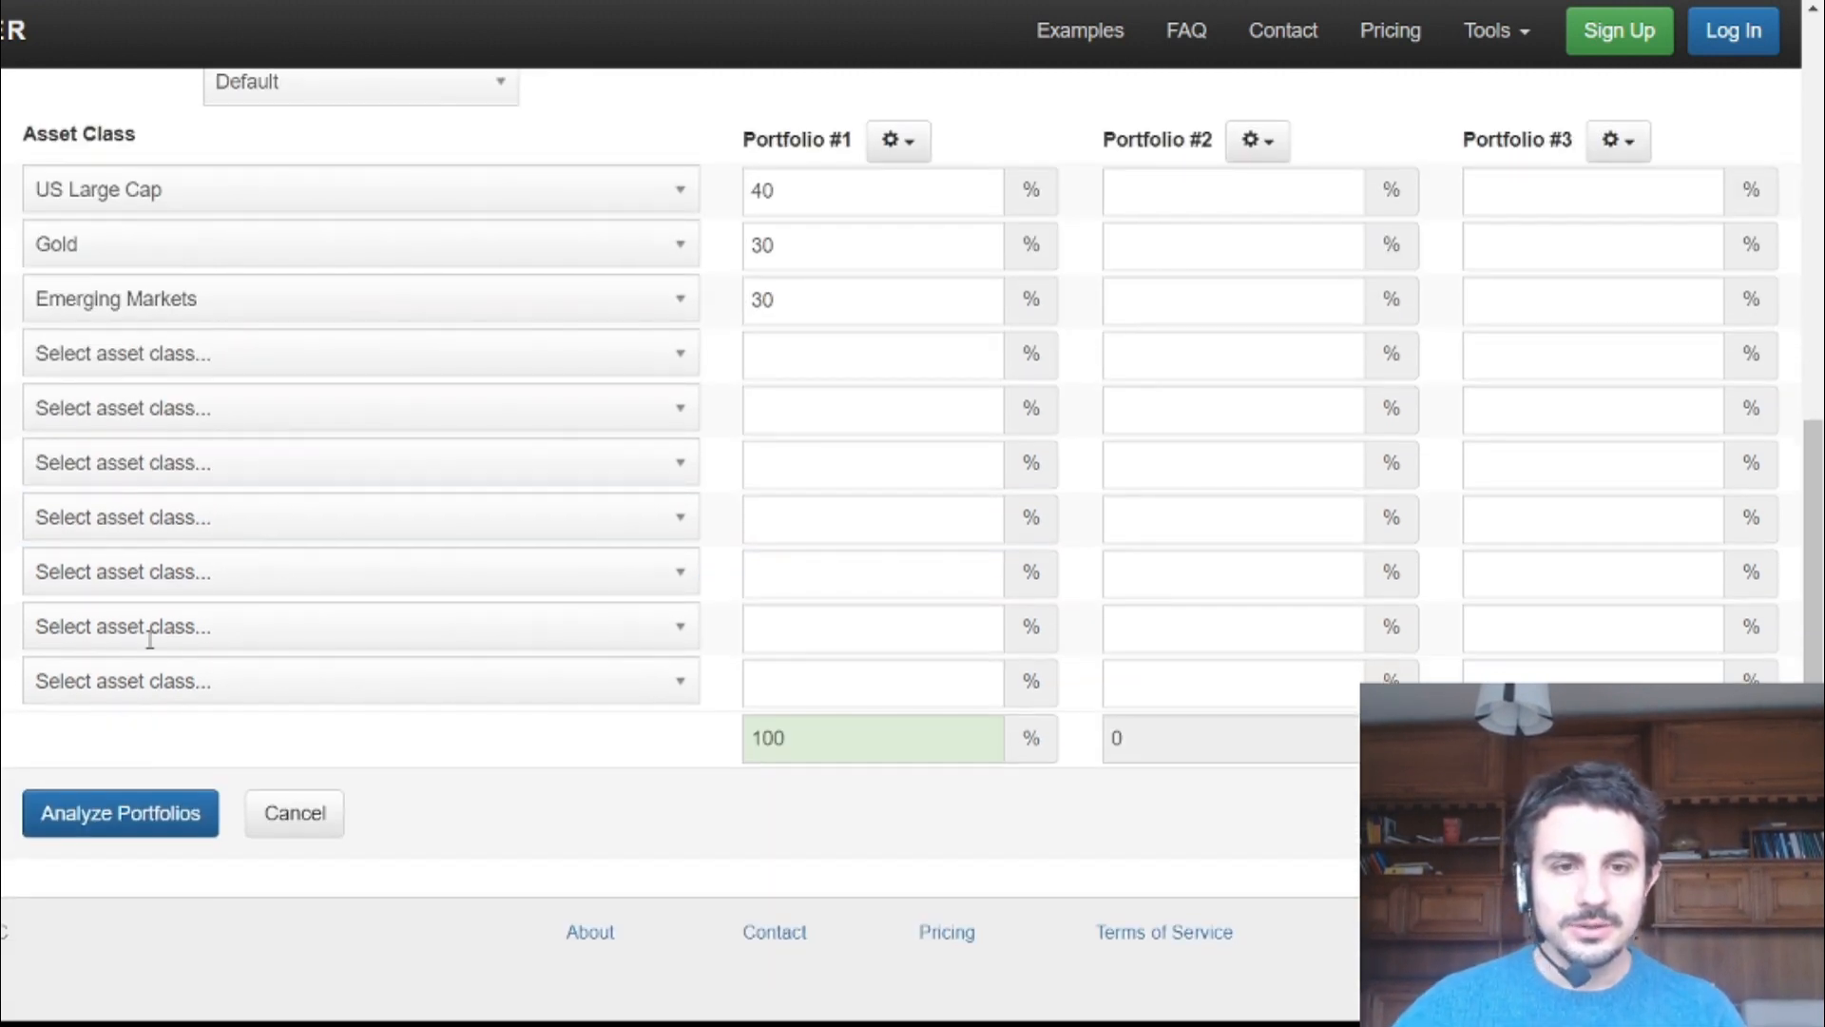
left_click(105, 845)
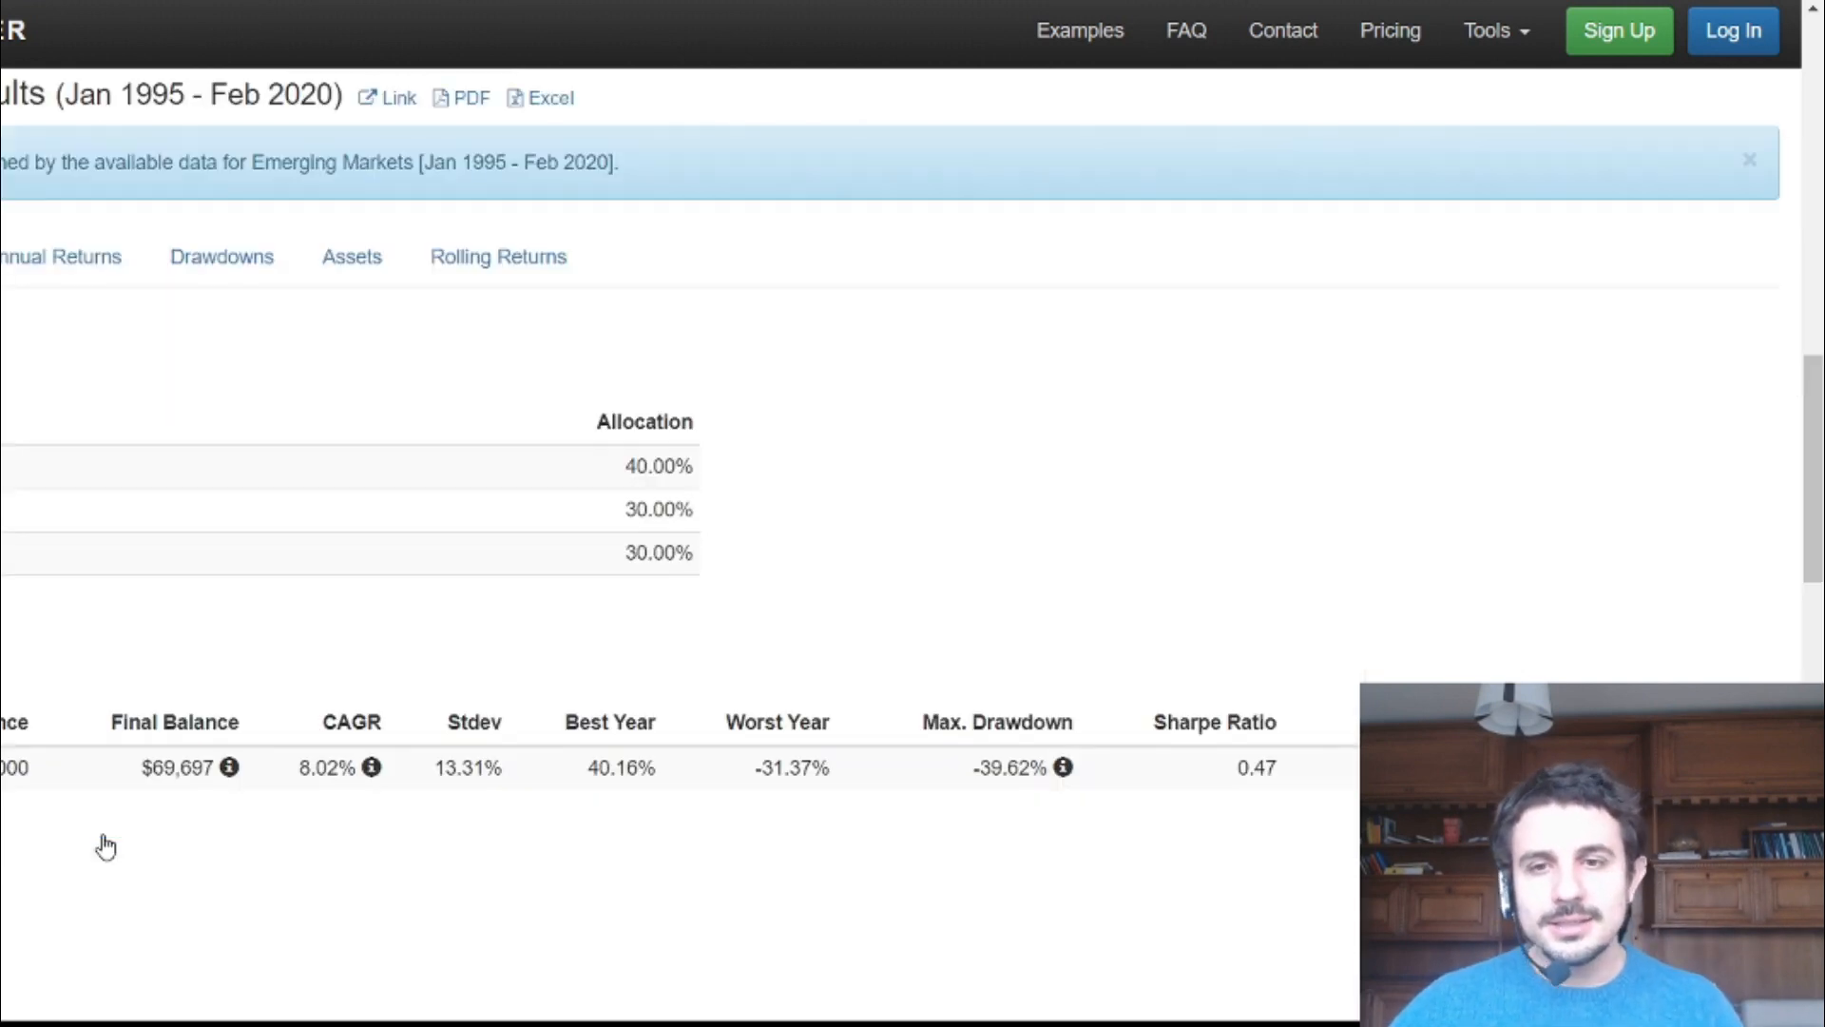
scroll(167, 587, "down", 4)
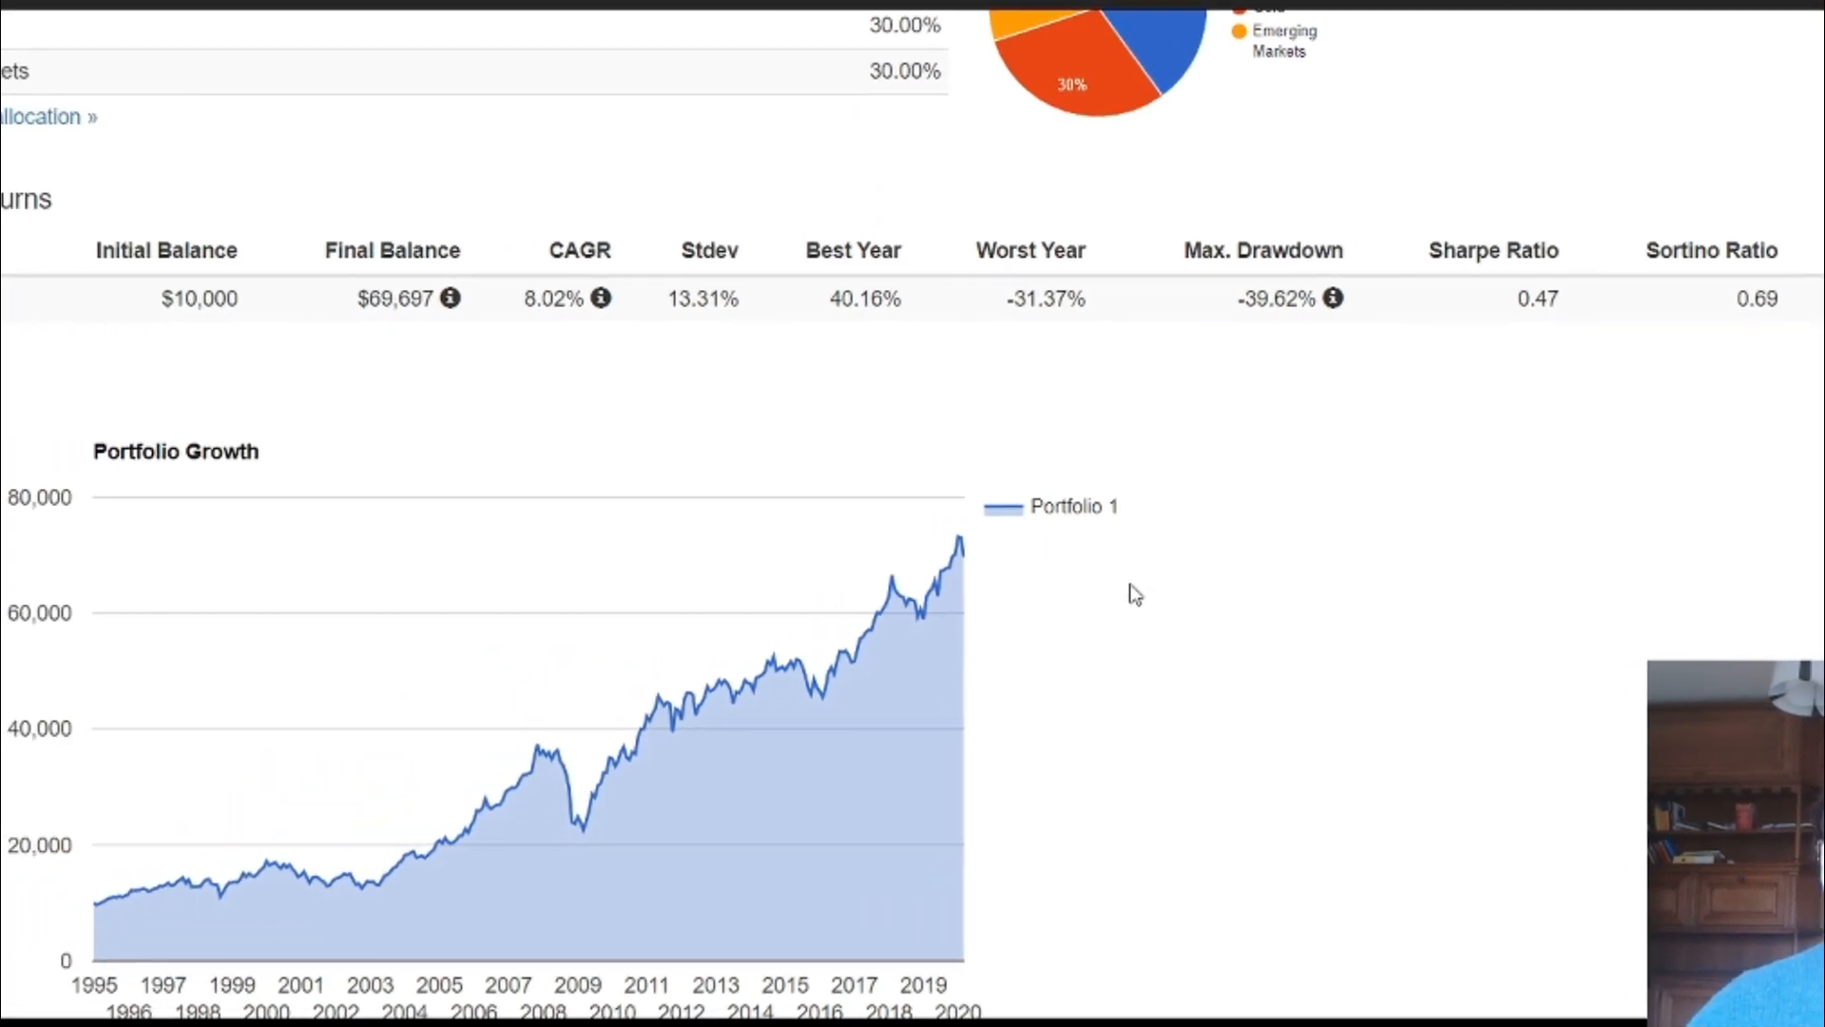
Review the backtest's portfolio growth, annual returns charts and allocation breakdown
mouse_move(965, 570)
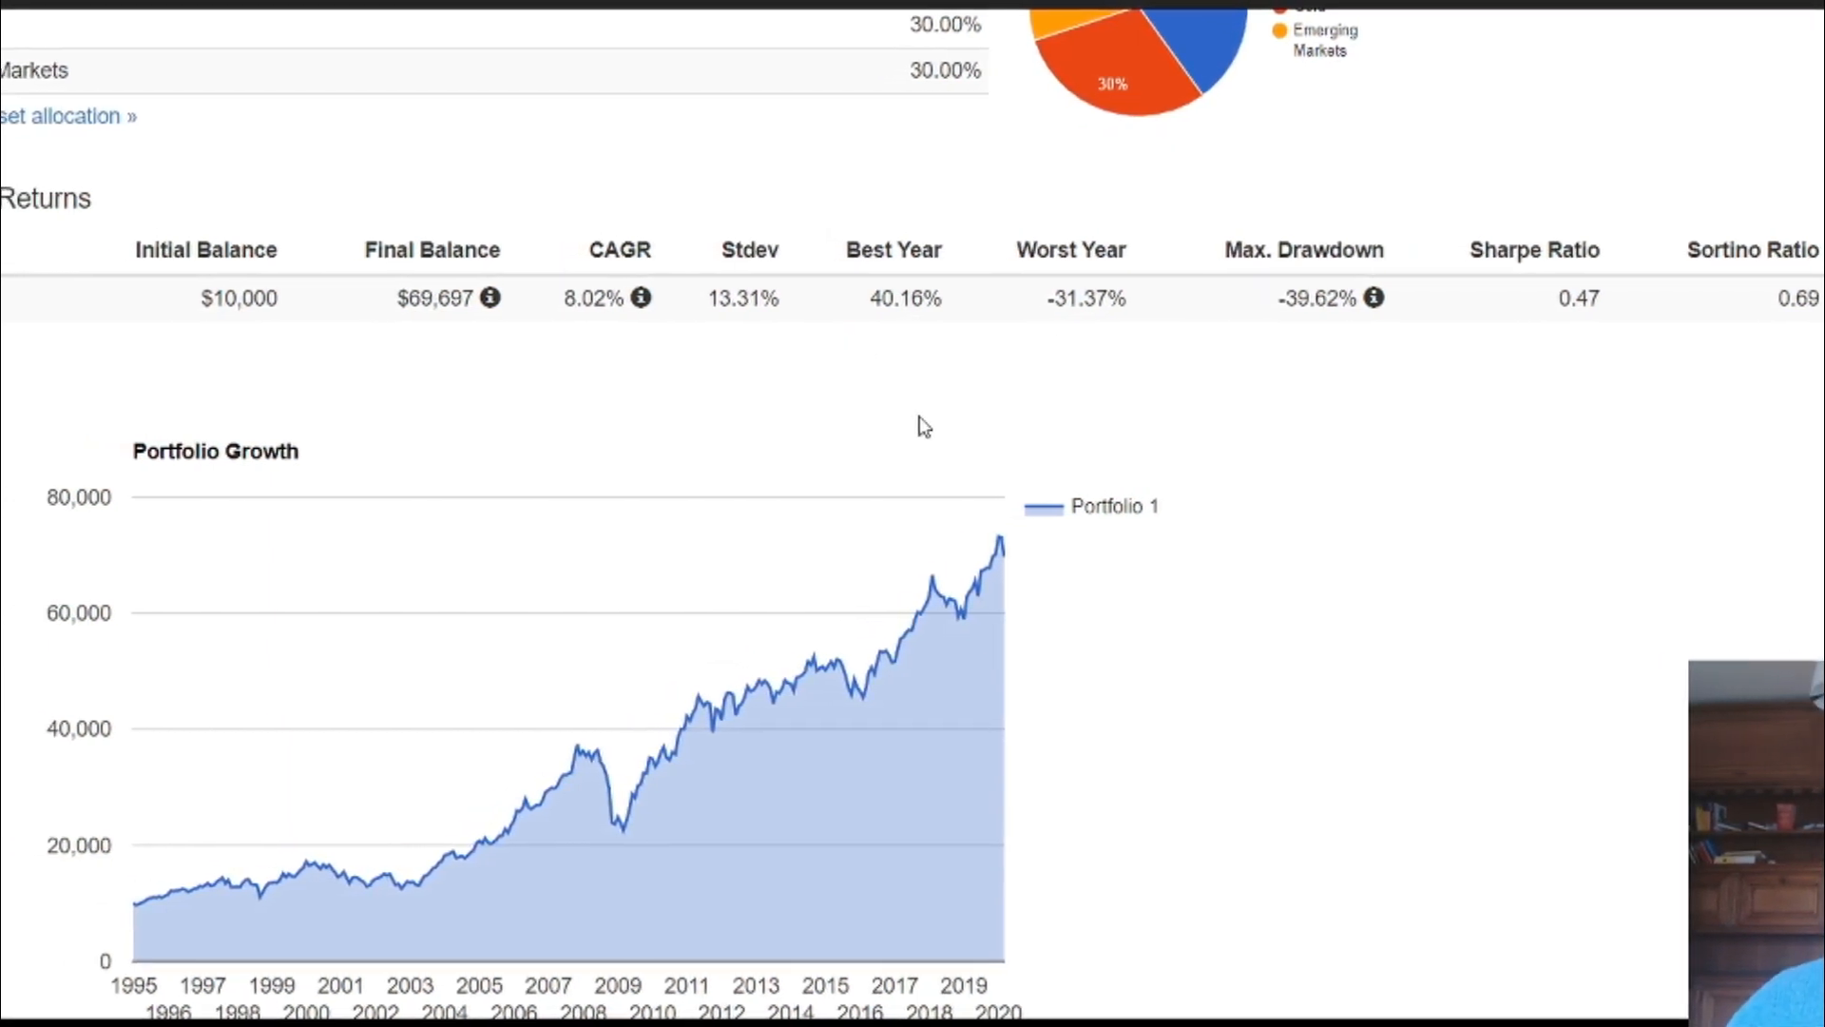
scroll(922, 419, "up", 2)
scroll(928, 419, "down", 3)
scroll(893, 444, "down", 10)
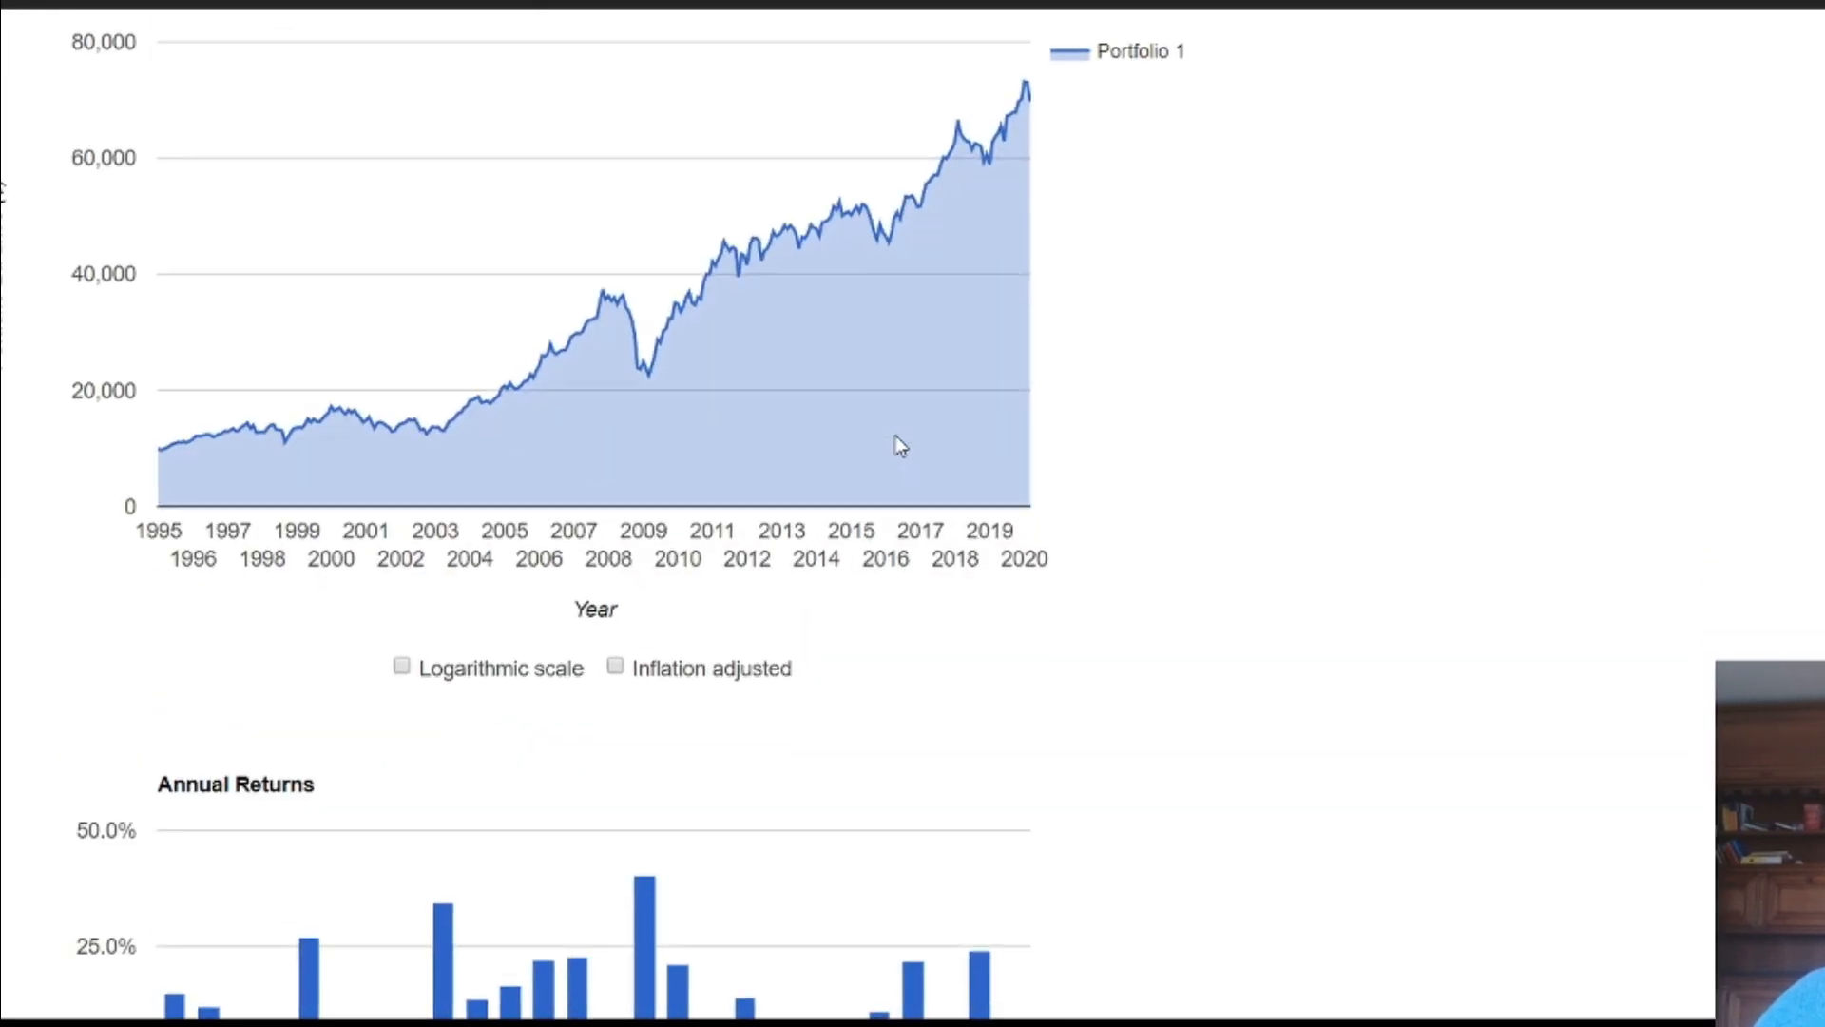
scroll(915, 444, "up", 4)
scroll(918, 445, "up", 20)
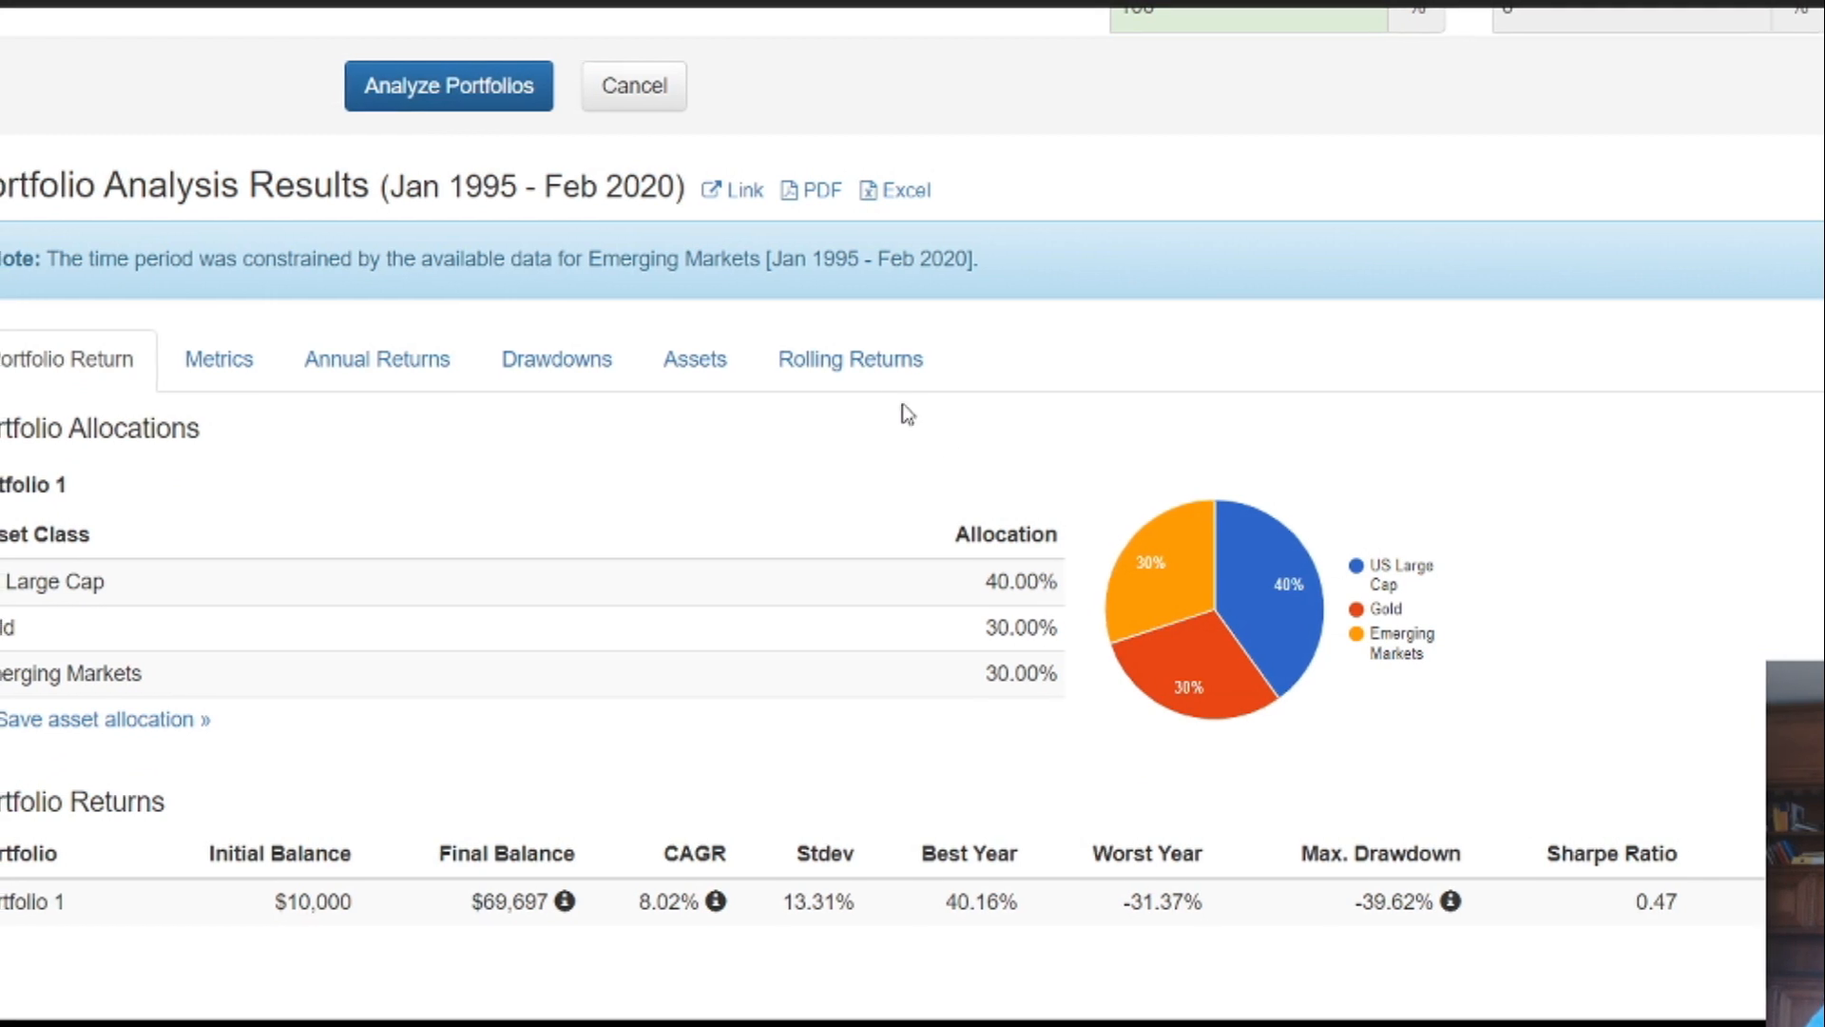
Show the backtest's metrics and examine the risk and return statistics from the means through the gain/loss ratio
left_click(602, 380)
scroll(627, 375, "down", 3)
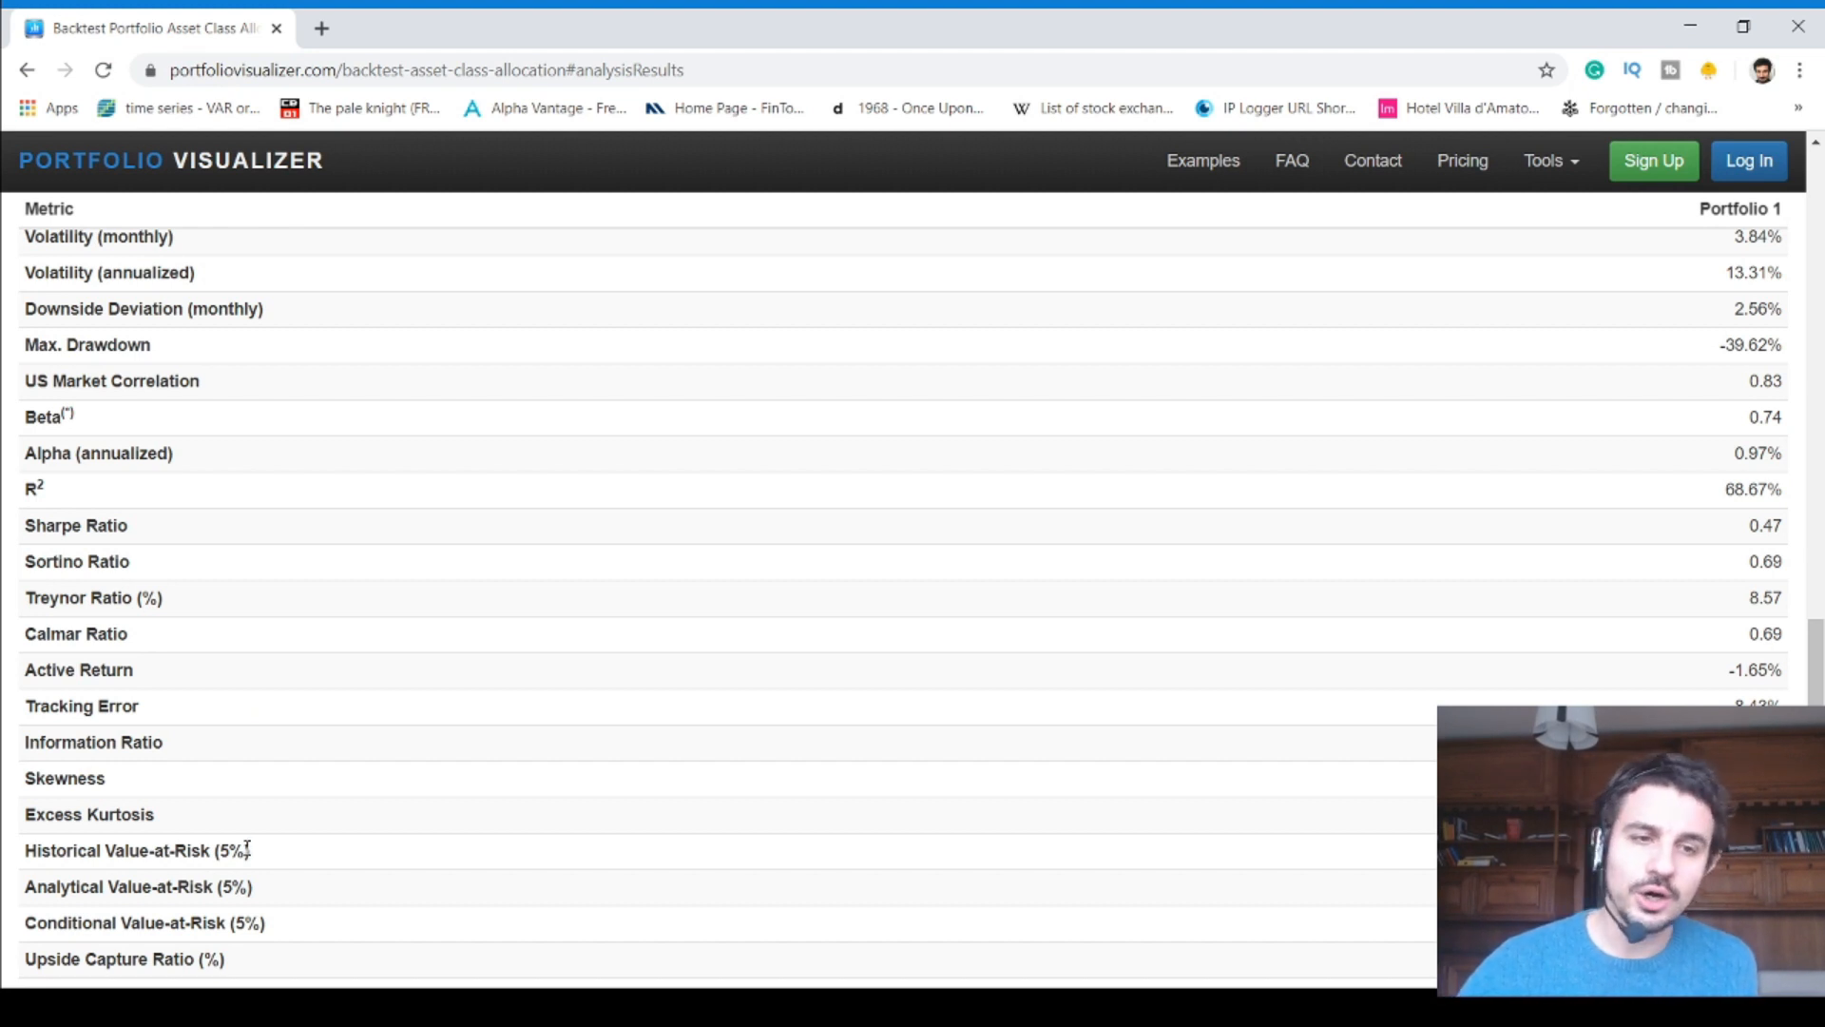
scroll(246, 848, "down", 1)
scroll(241, 861, "down", 2)
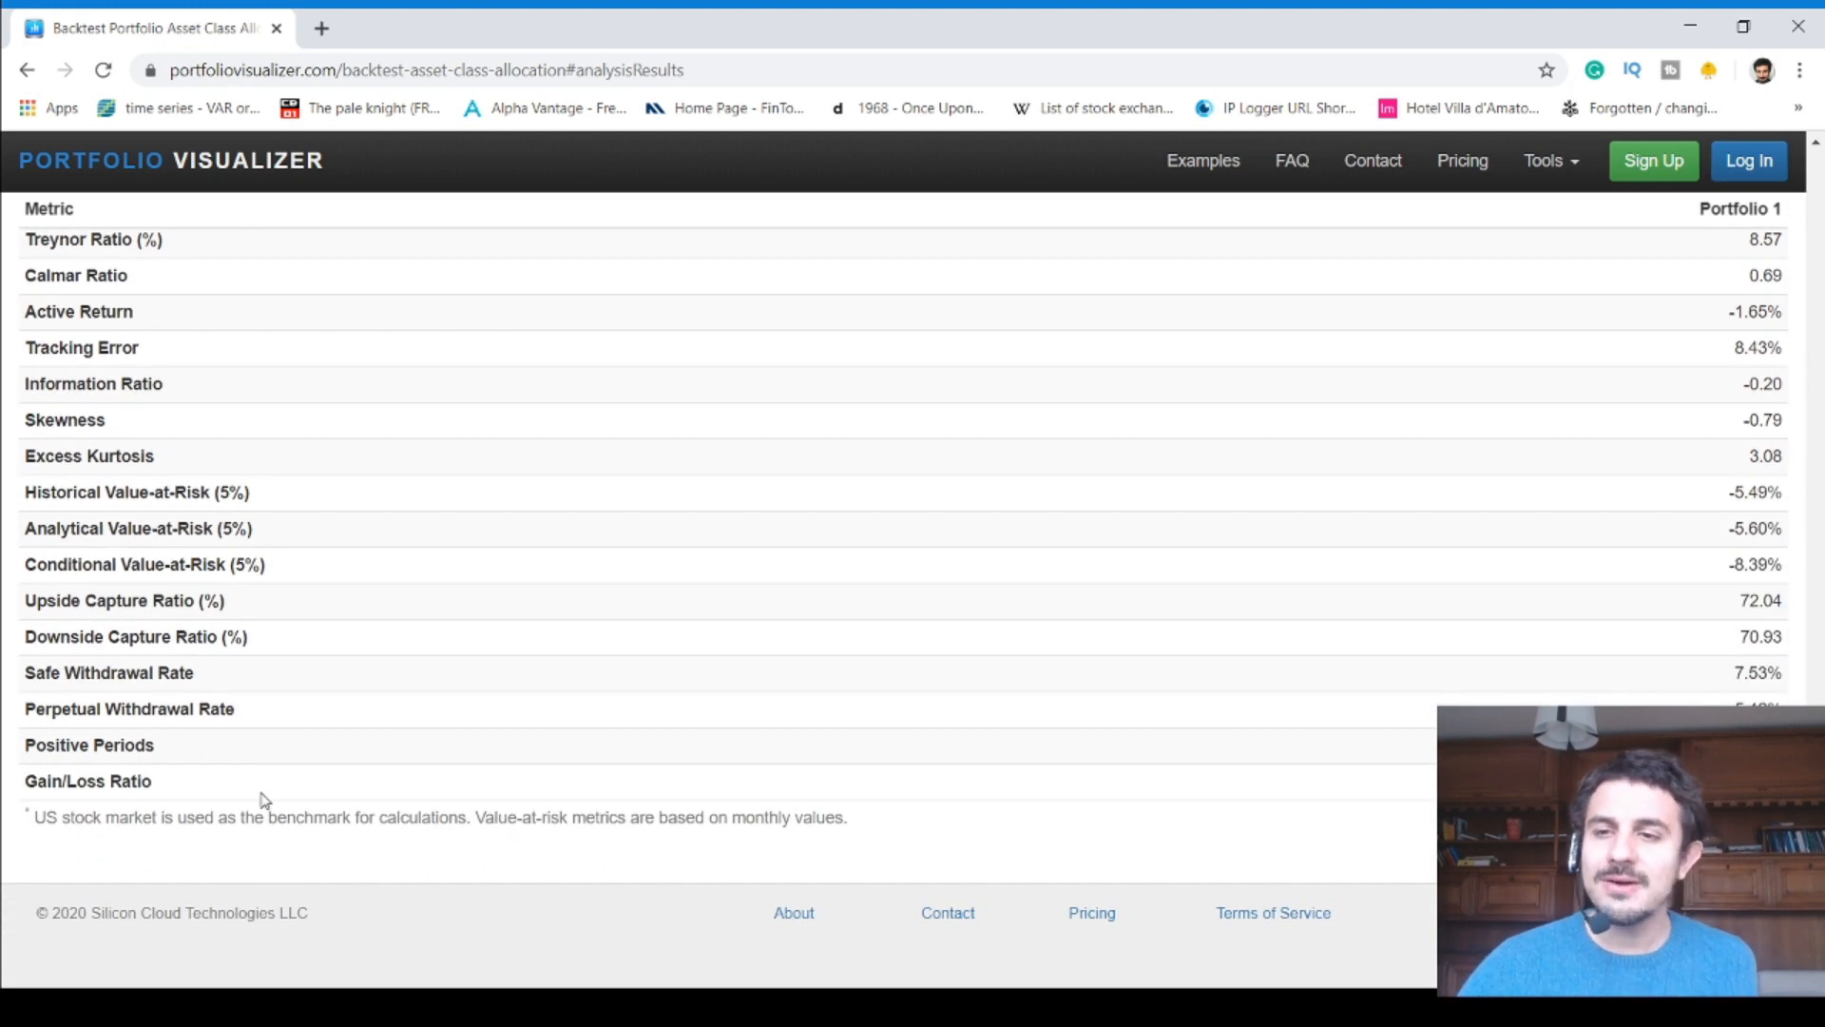
scroll(267, 798, "up", 10)
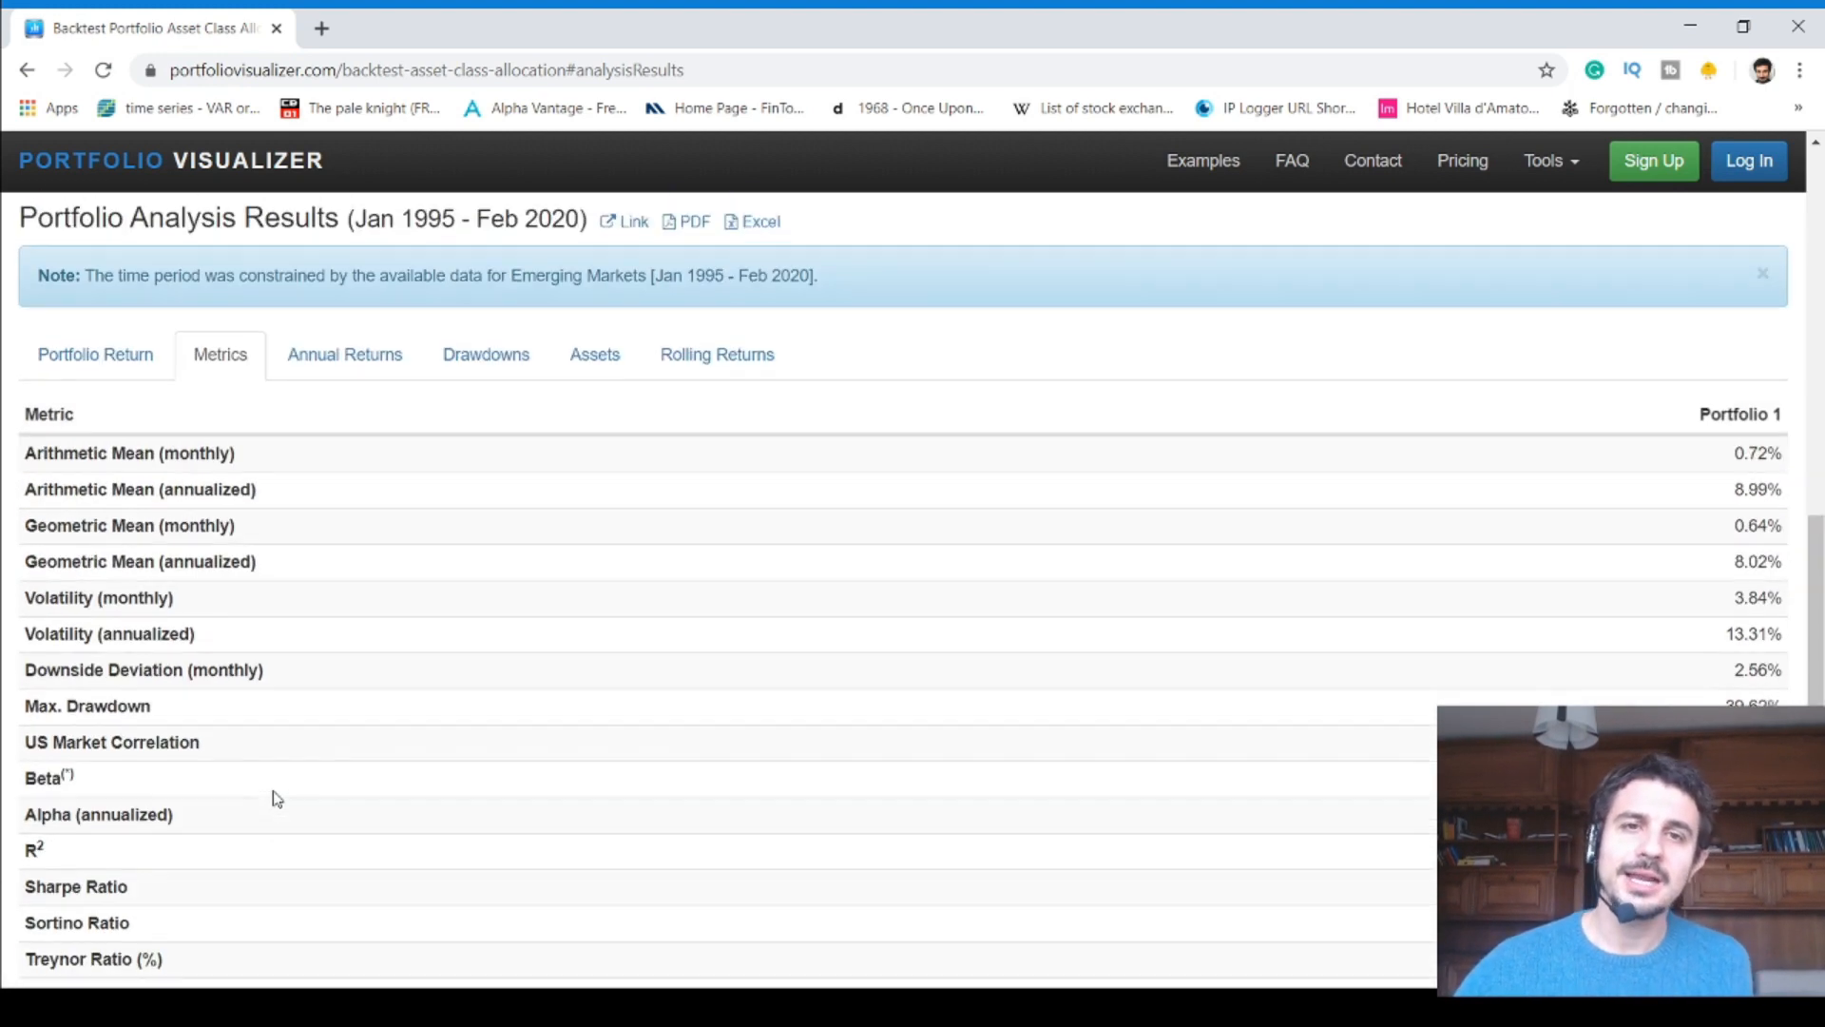
Show the results for the individual assets and examine their performance, monthly correlations, and return and risk decomposition
left_click(623, 846)
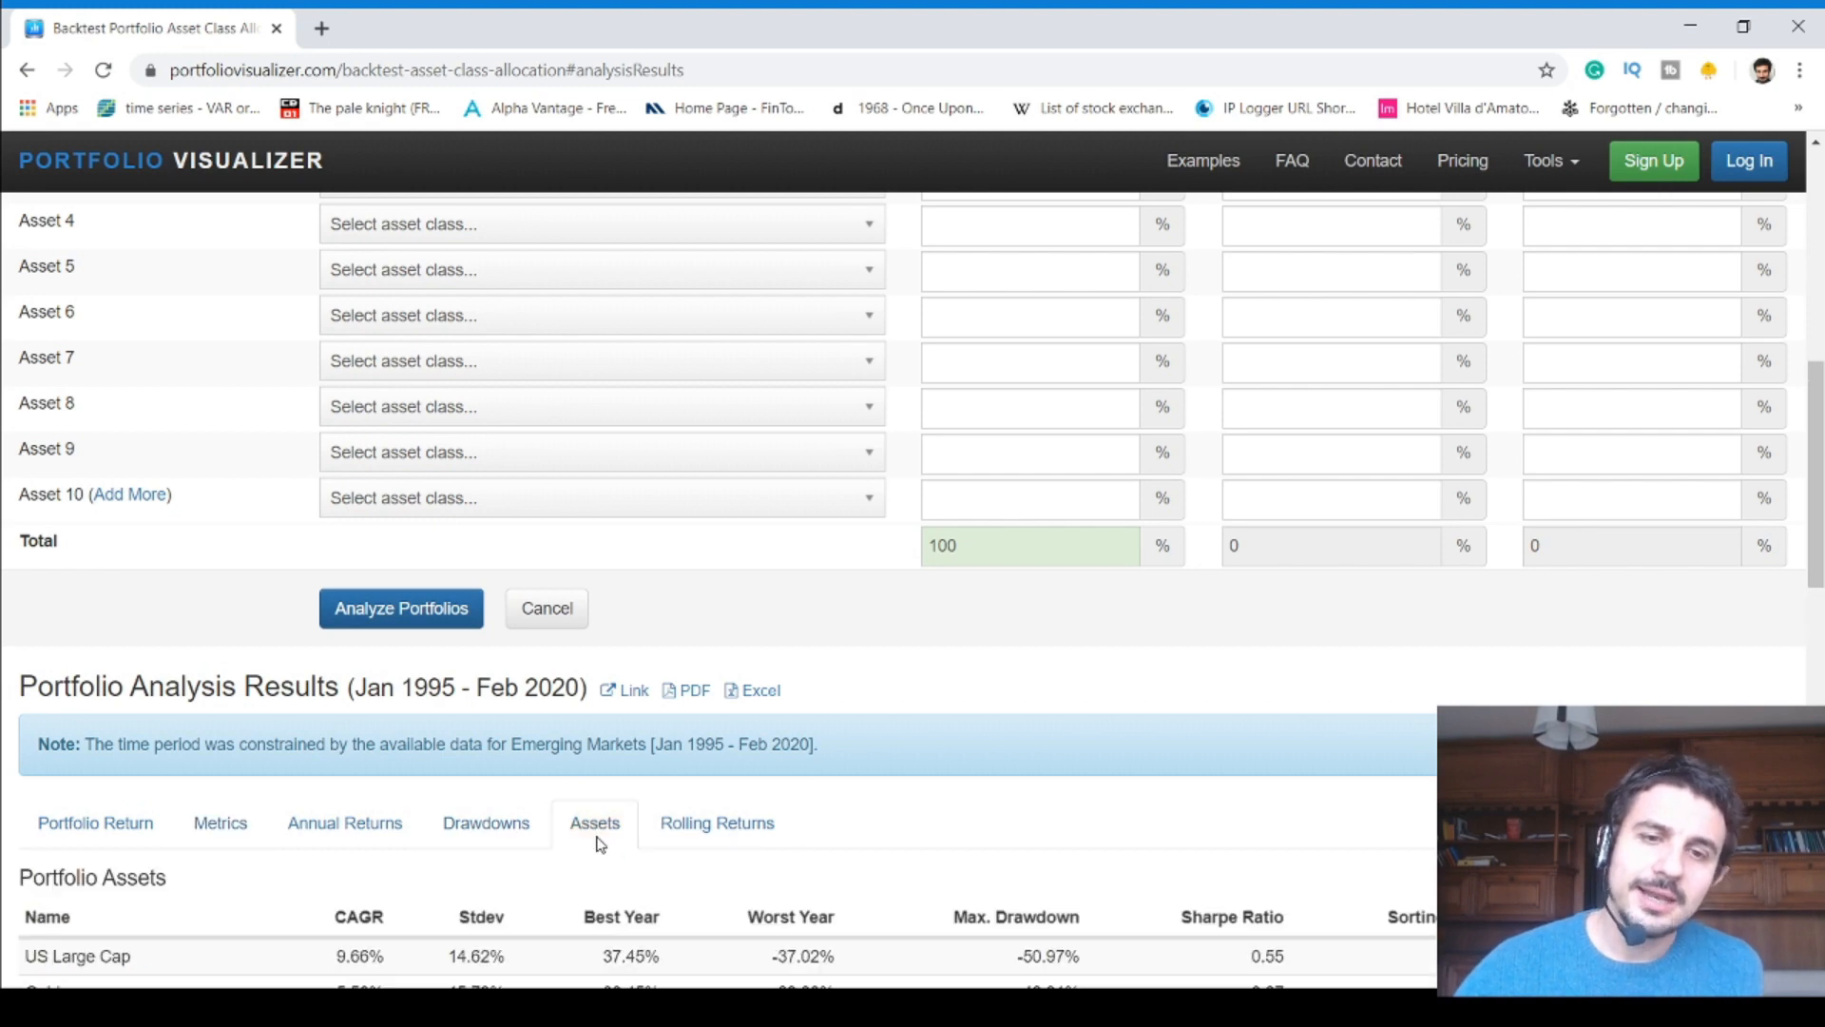
scroll(600, 844, "down", 3)
scroll(599, 844, "down", 5)
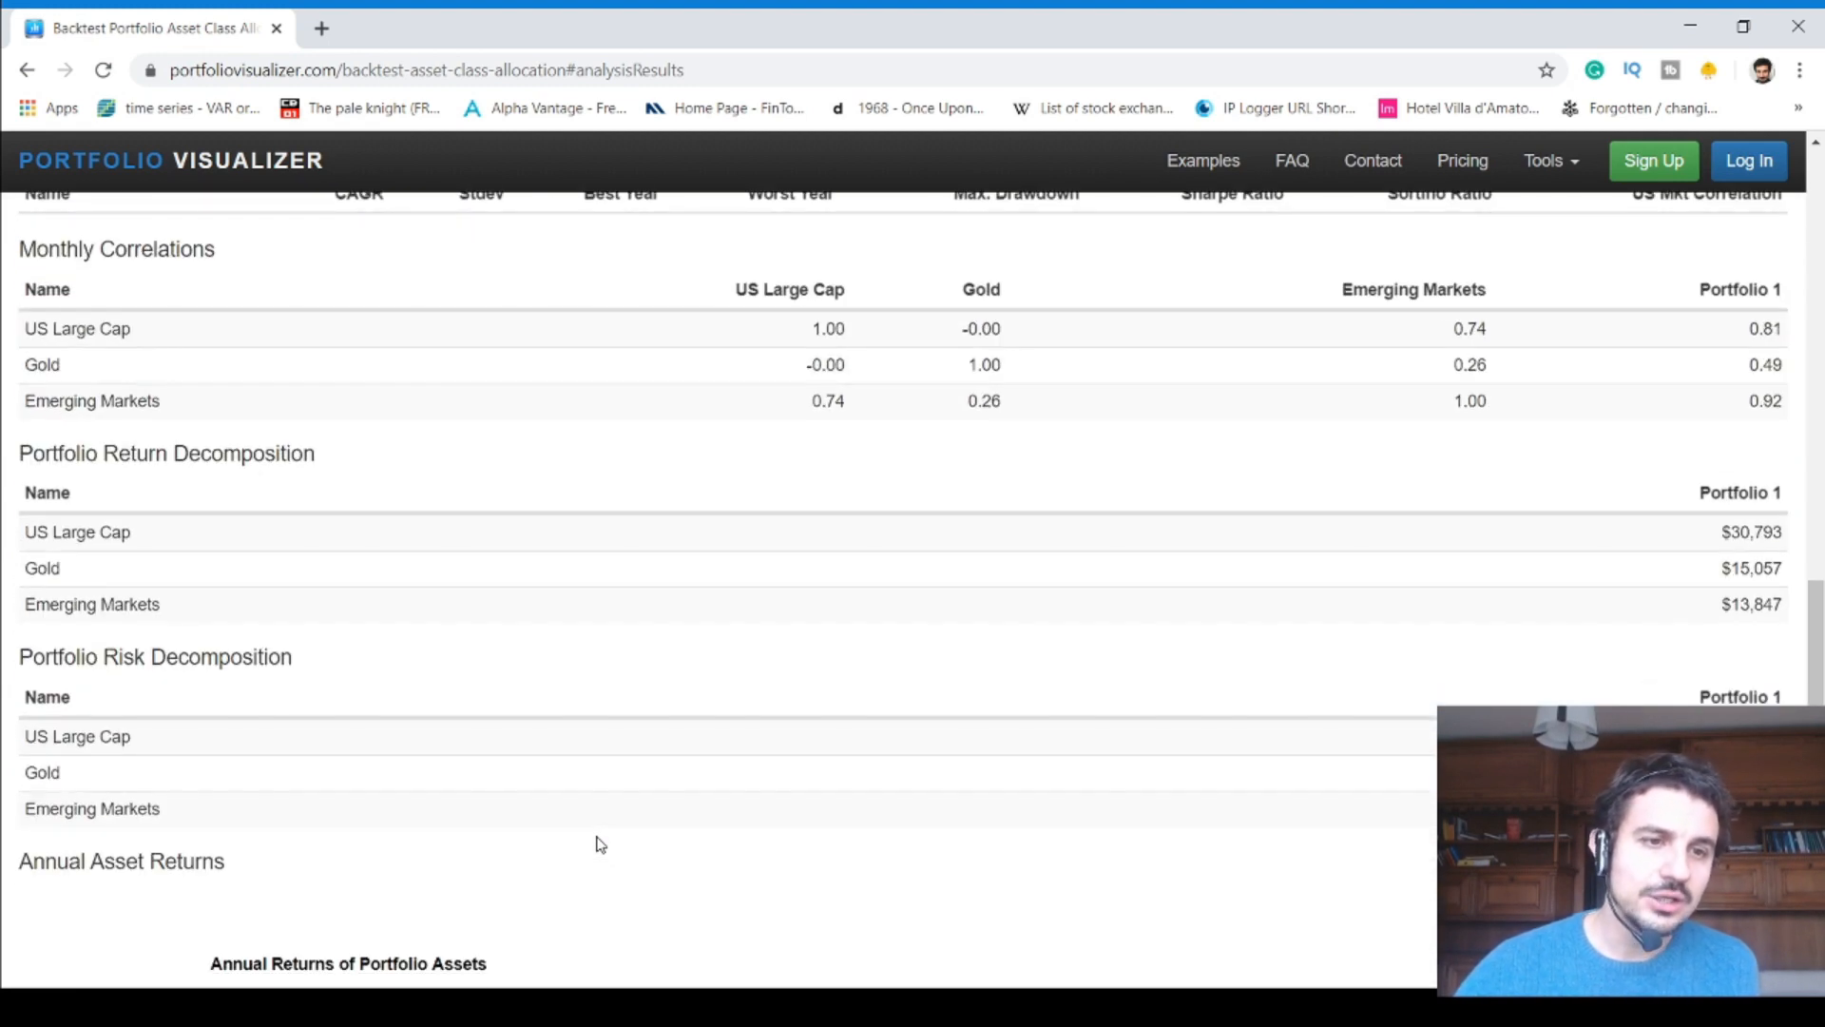
scroll(600, 844, "up", 3)
scroll(599, 844, "up", 2)
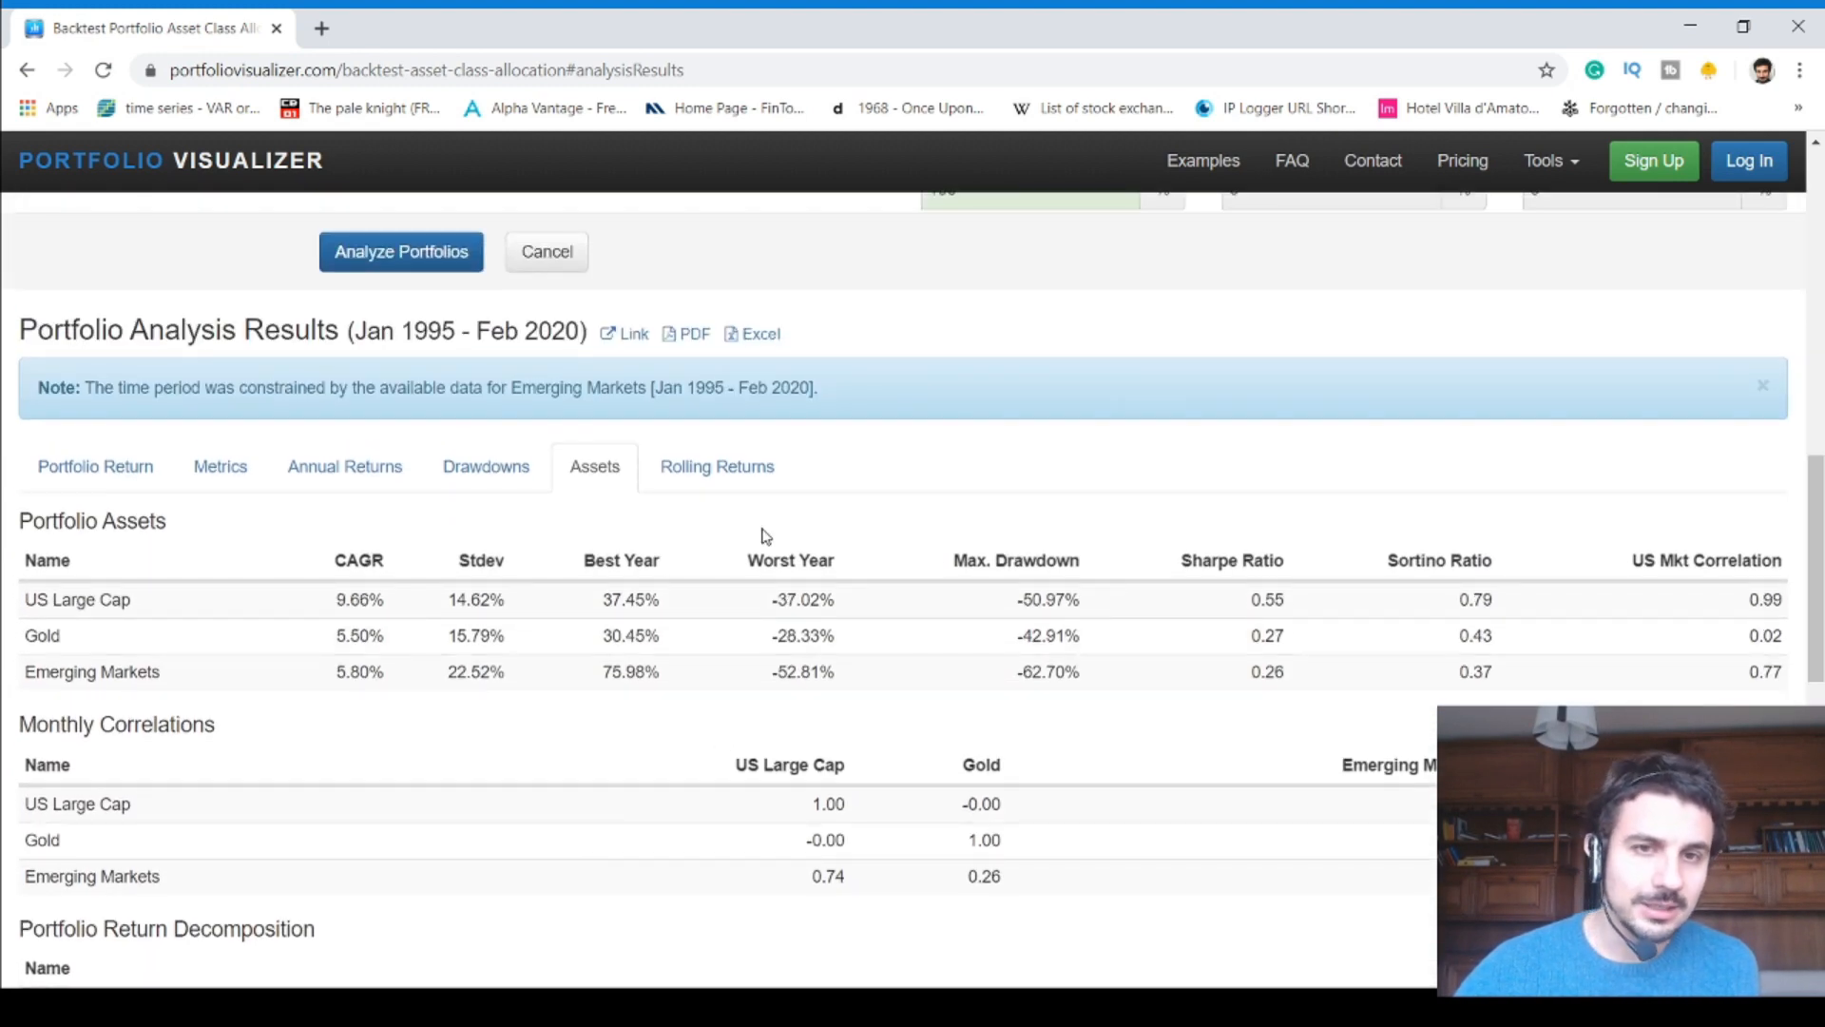
Show the portfolio's rolling returns and examine the roll period table and the 3-year and 5-year return chart
left_click(708, 480)
scroll(266, 692, "down", 5)
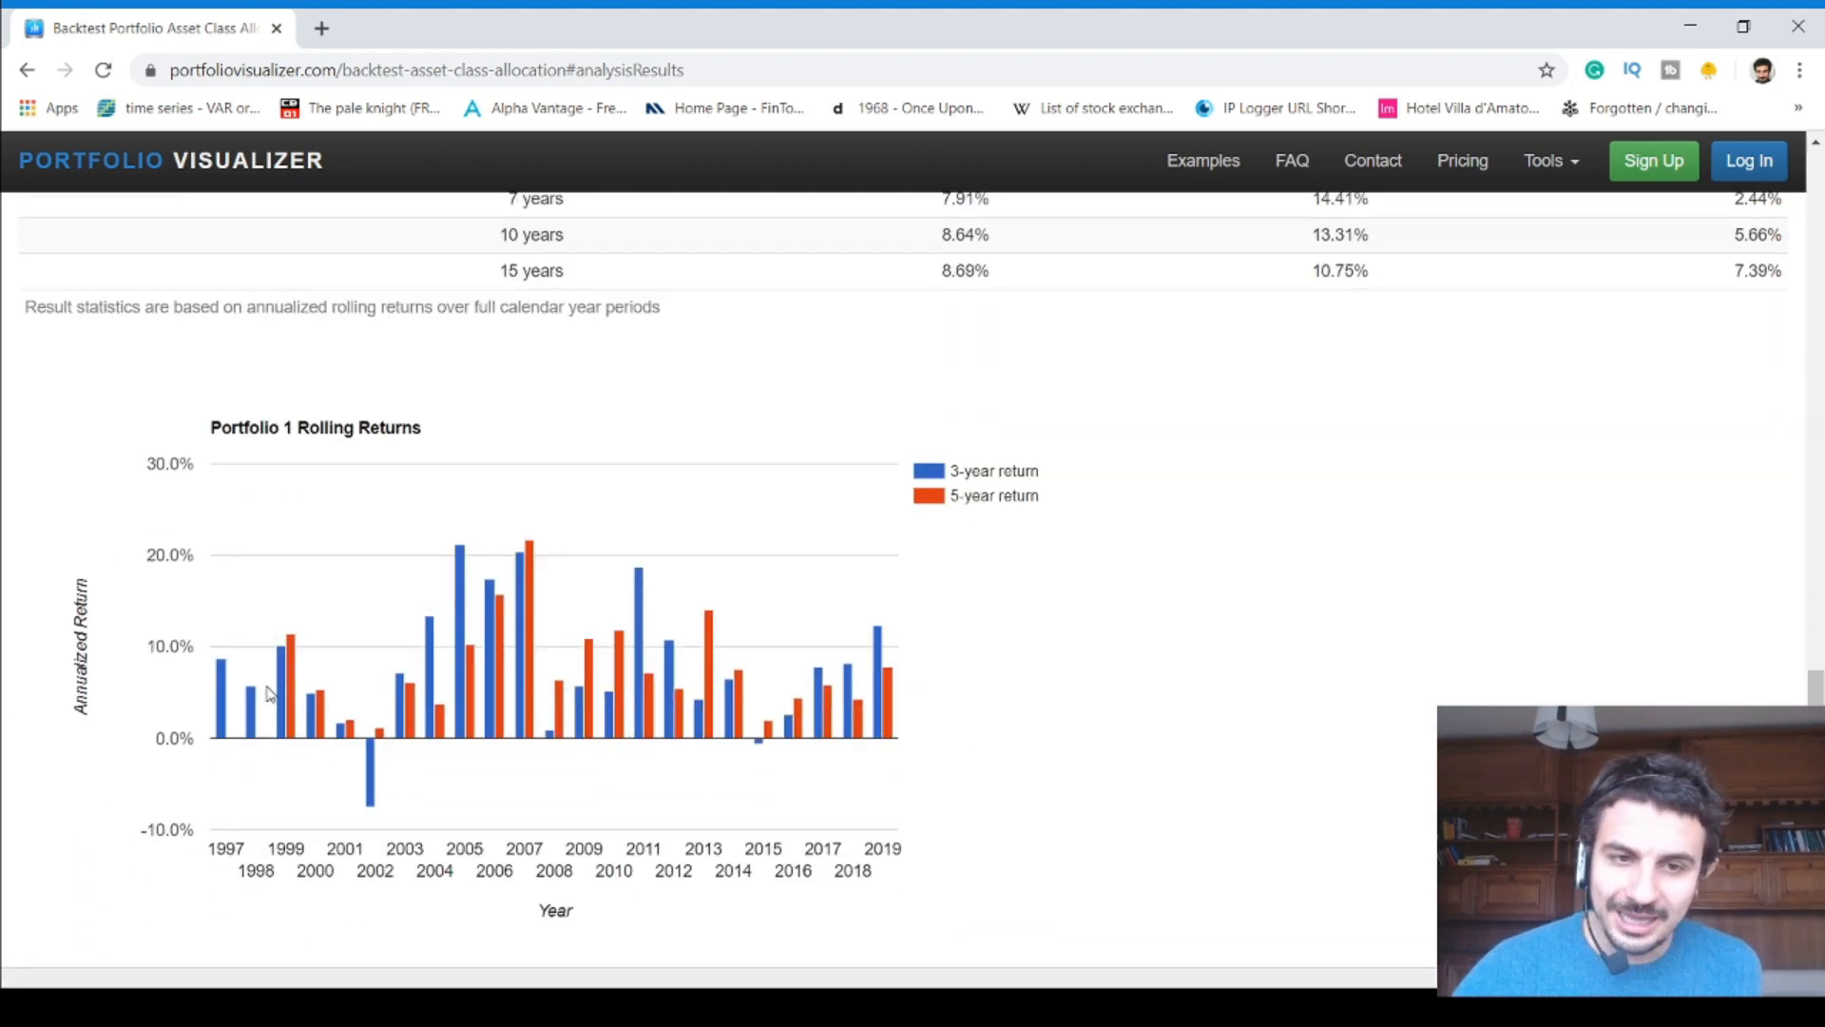
scroll(266, 692, "up", 2)
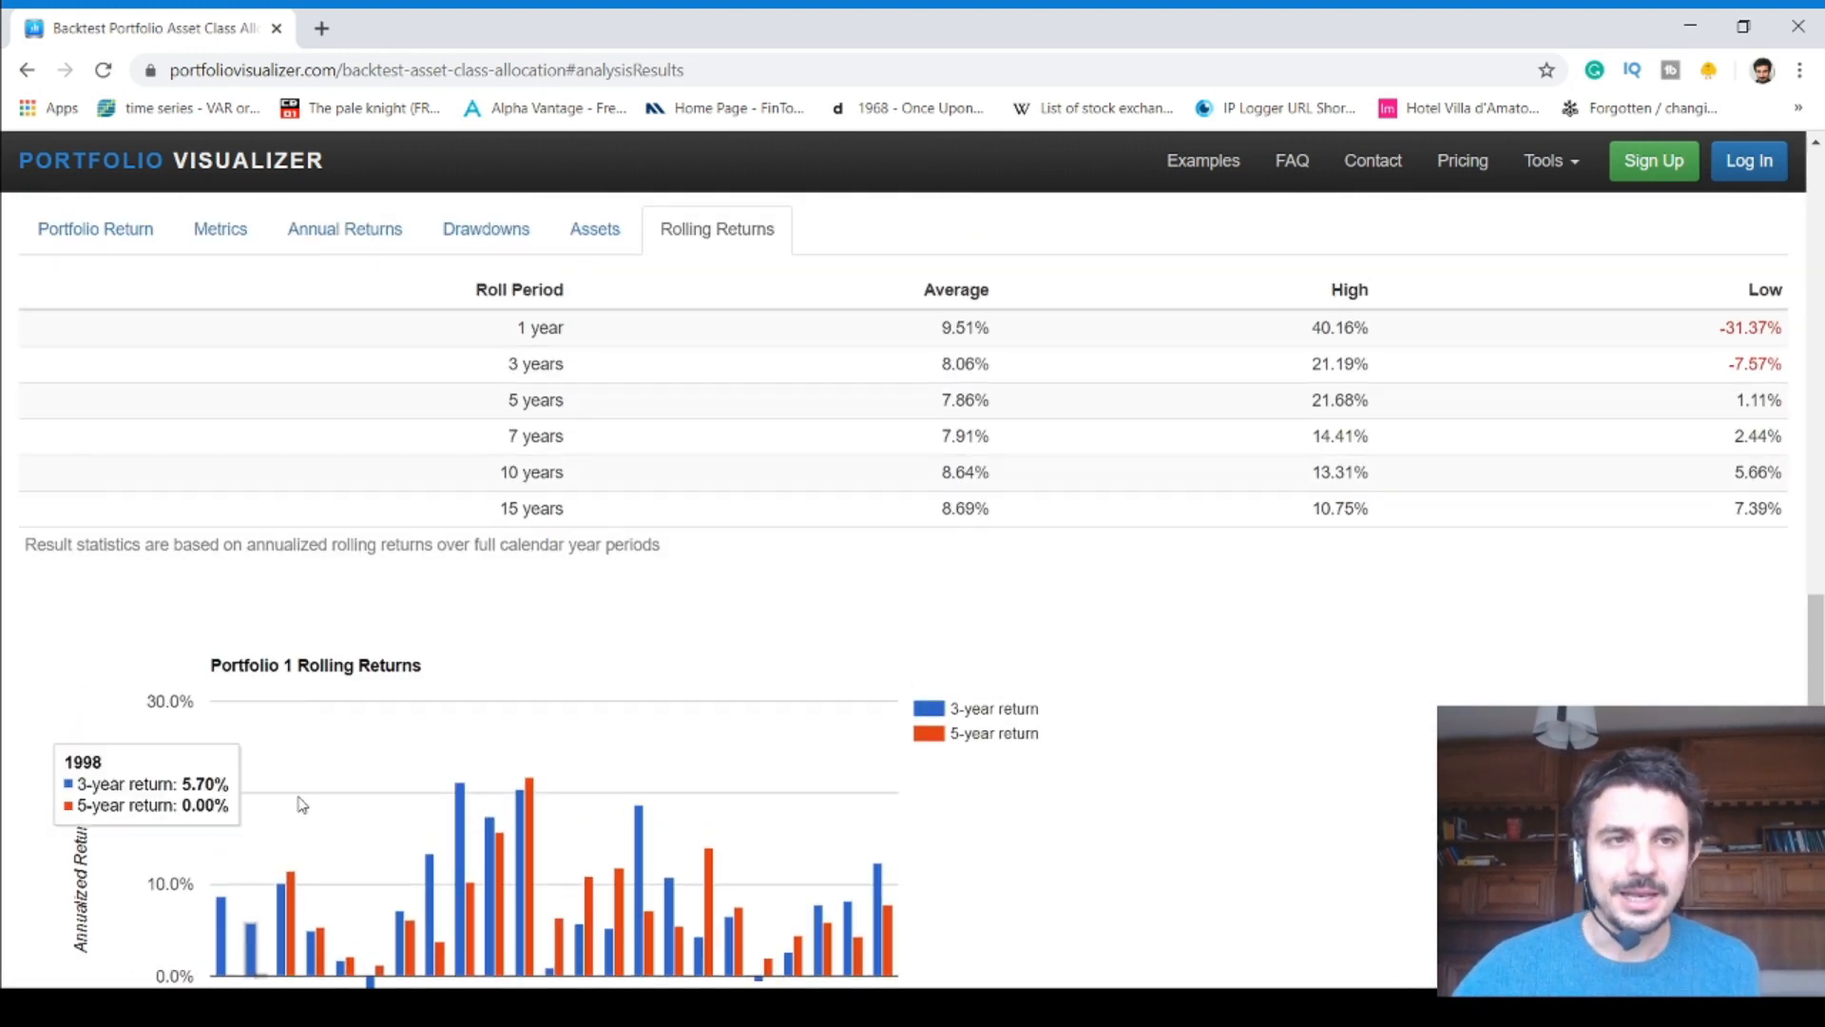
Return to the Portfolio Visualizer home page and open the Monte Carlo Simulation tool
left_click(28, 70)
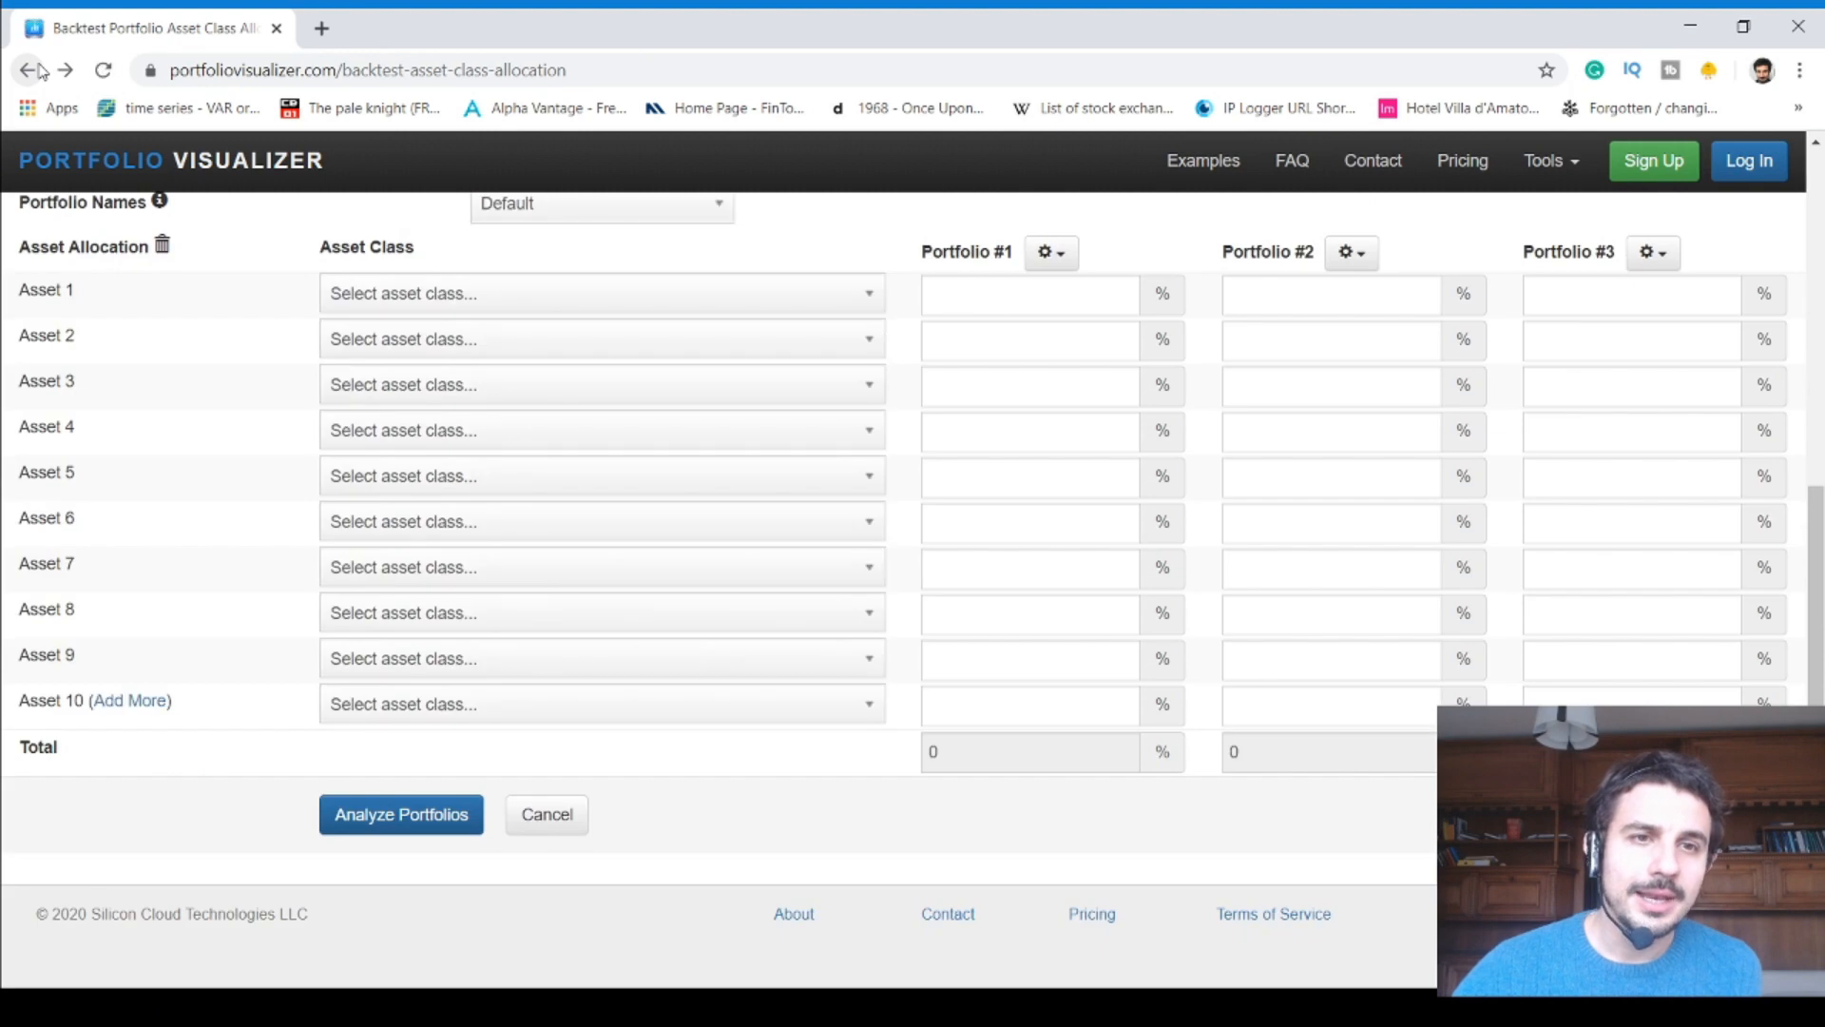
left_click(28, 70)
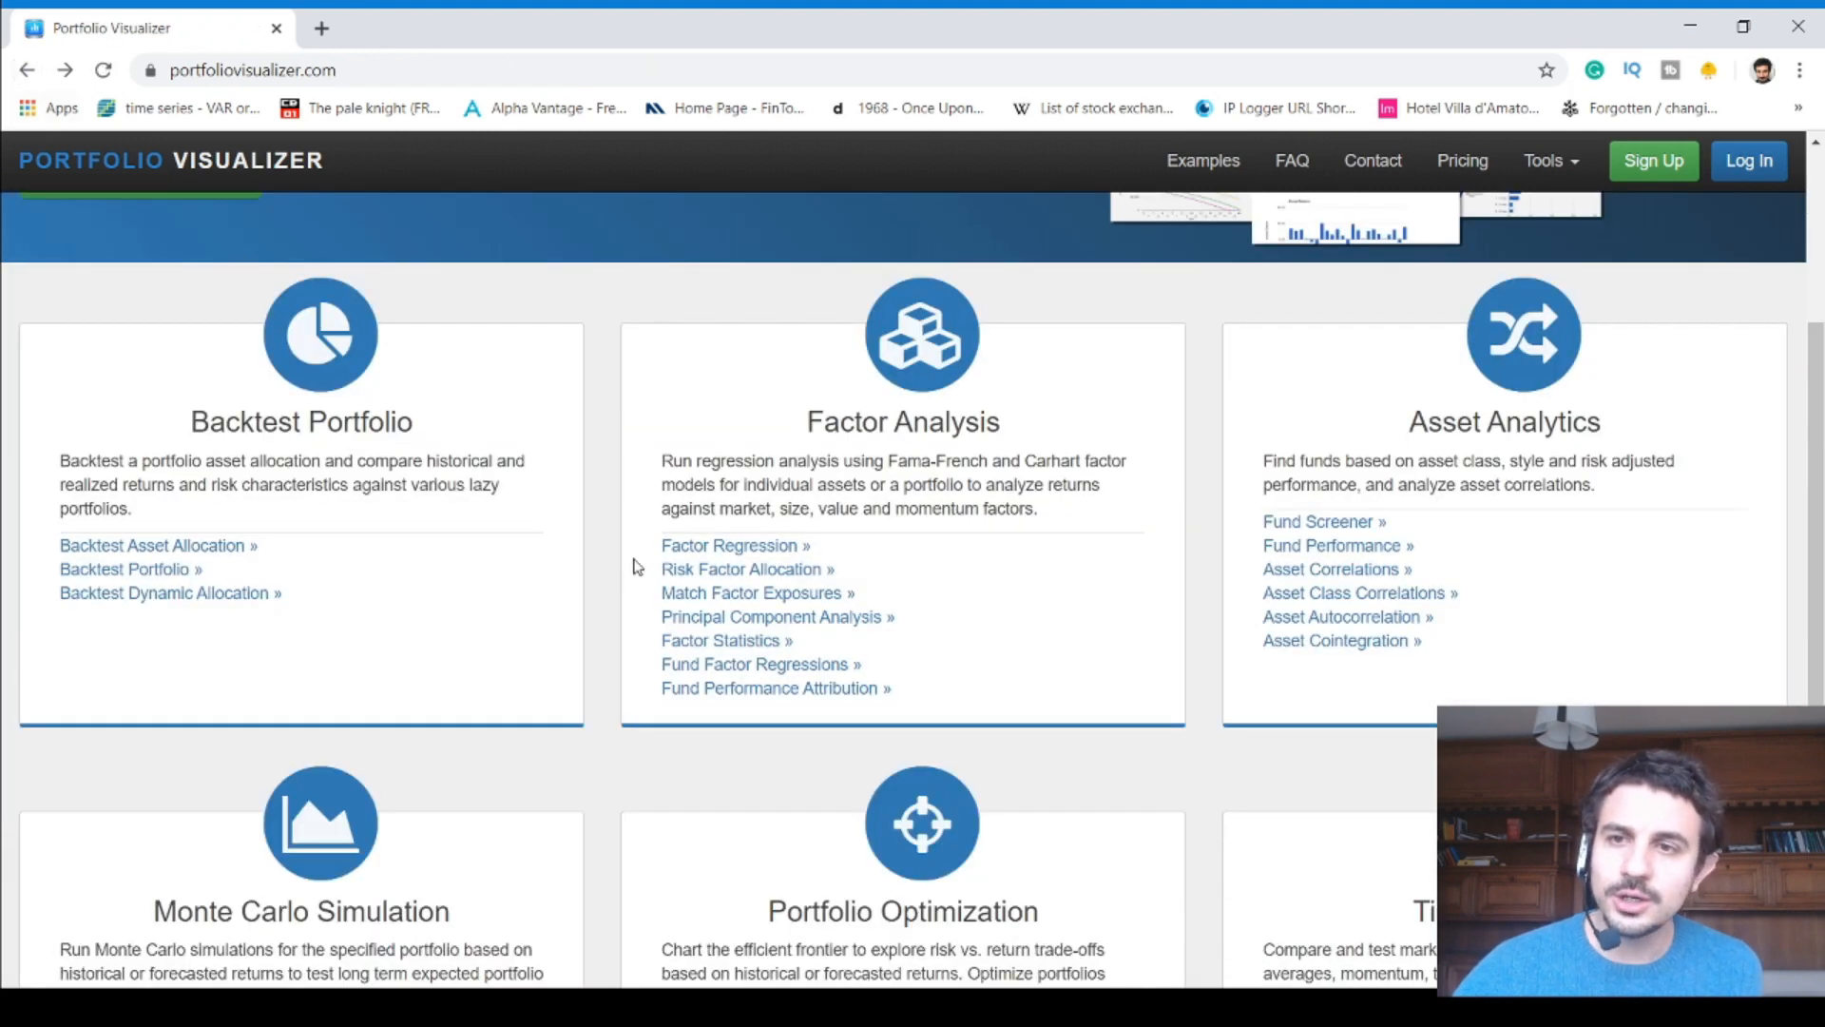
scroll(625, 647, "down", 3)
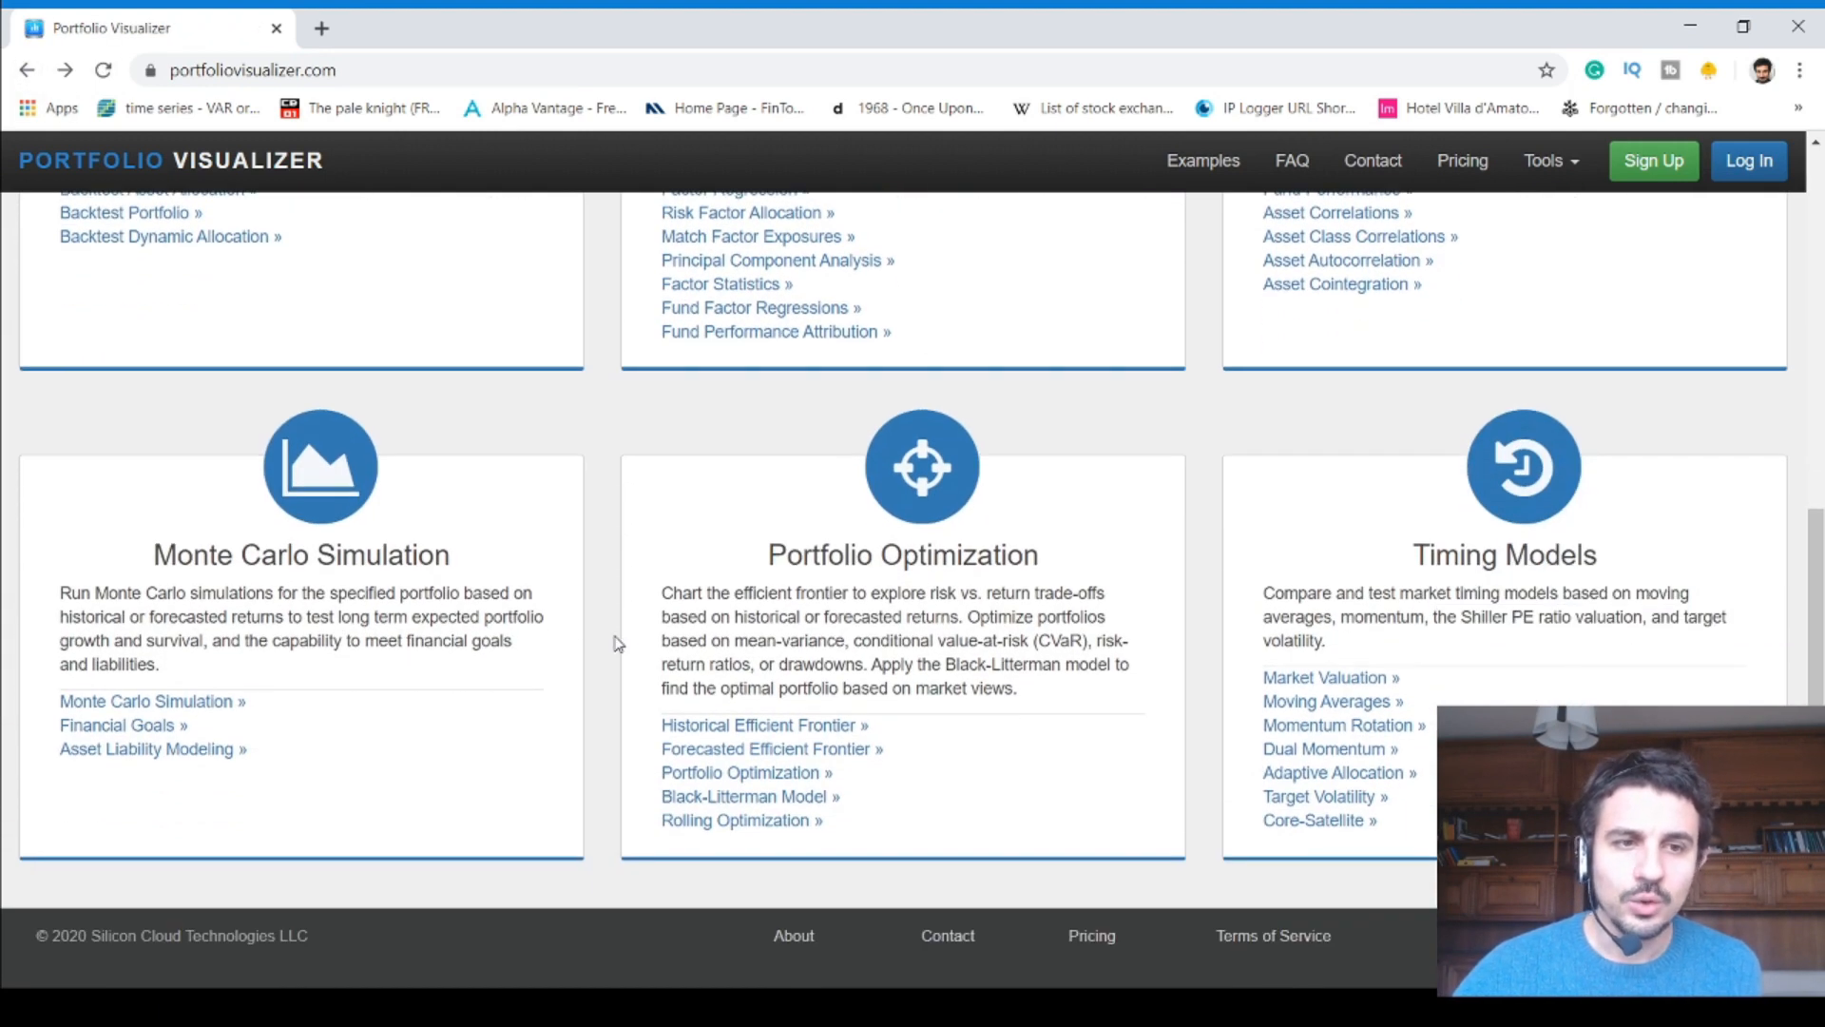
left_click(180, 702)
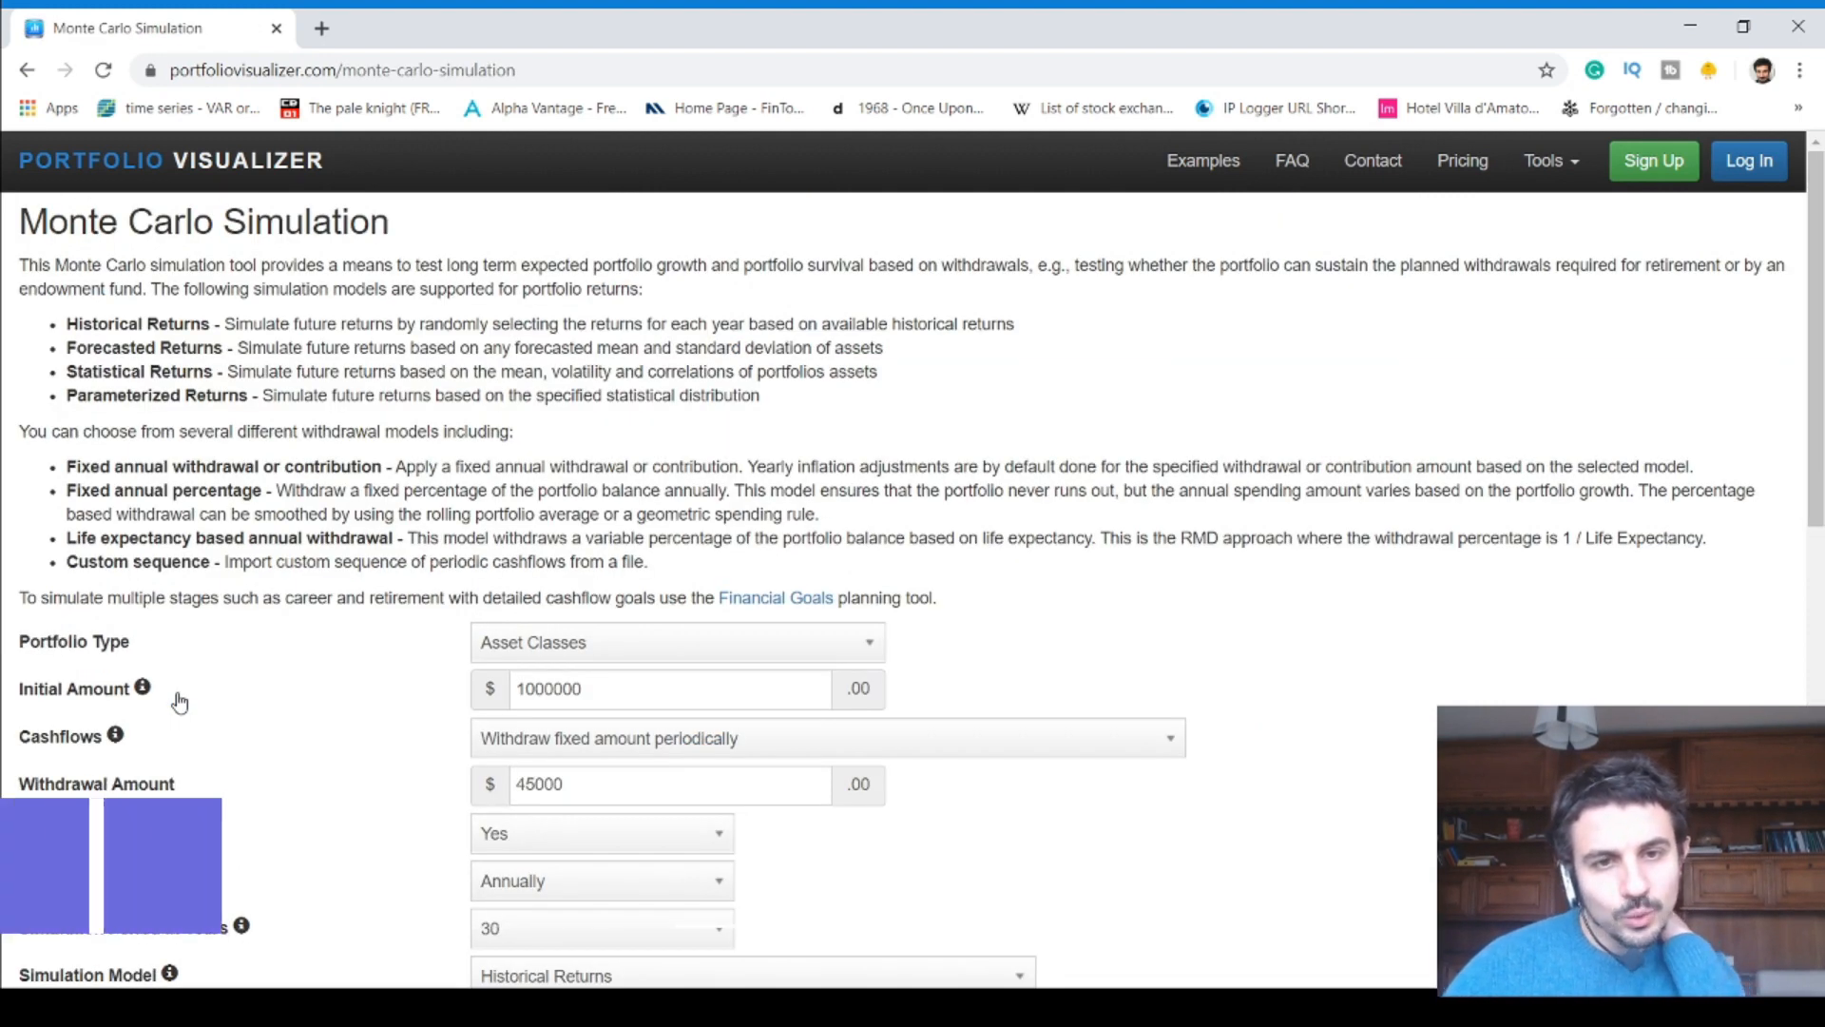
Keep Asset Classes as the simulation's portfolio type and set the withdrawal frequency to Quarterly
left_click(538, 652)
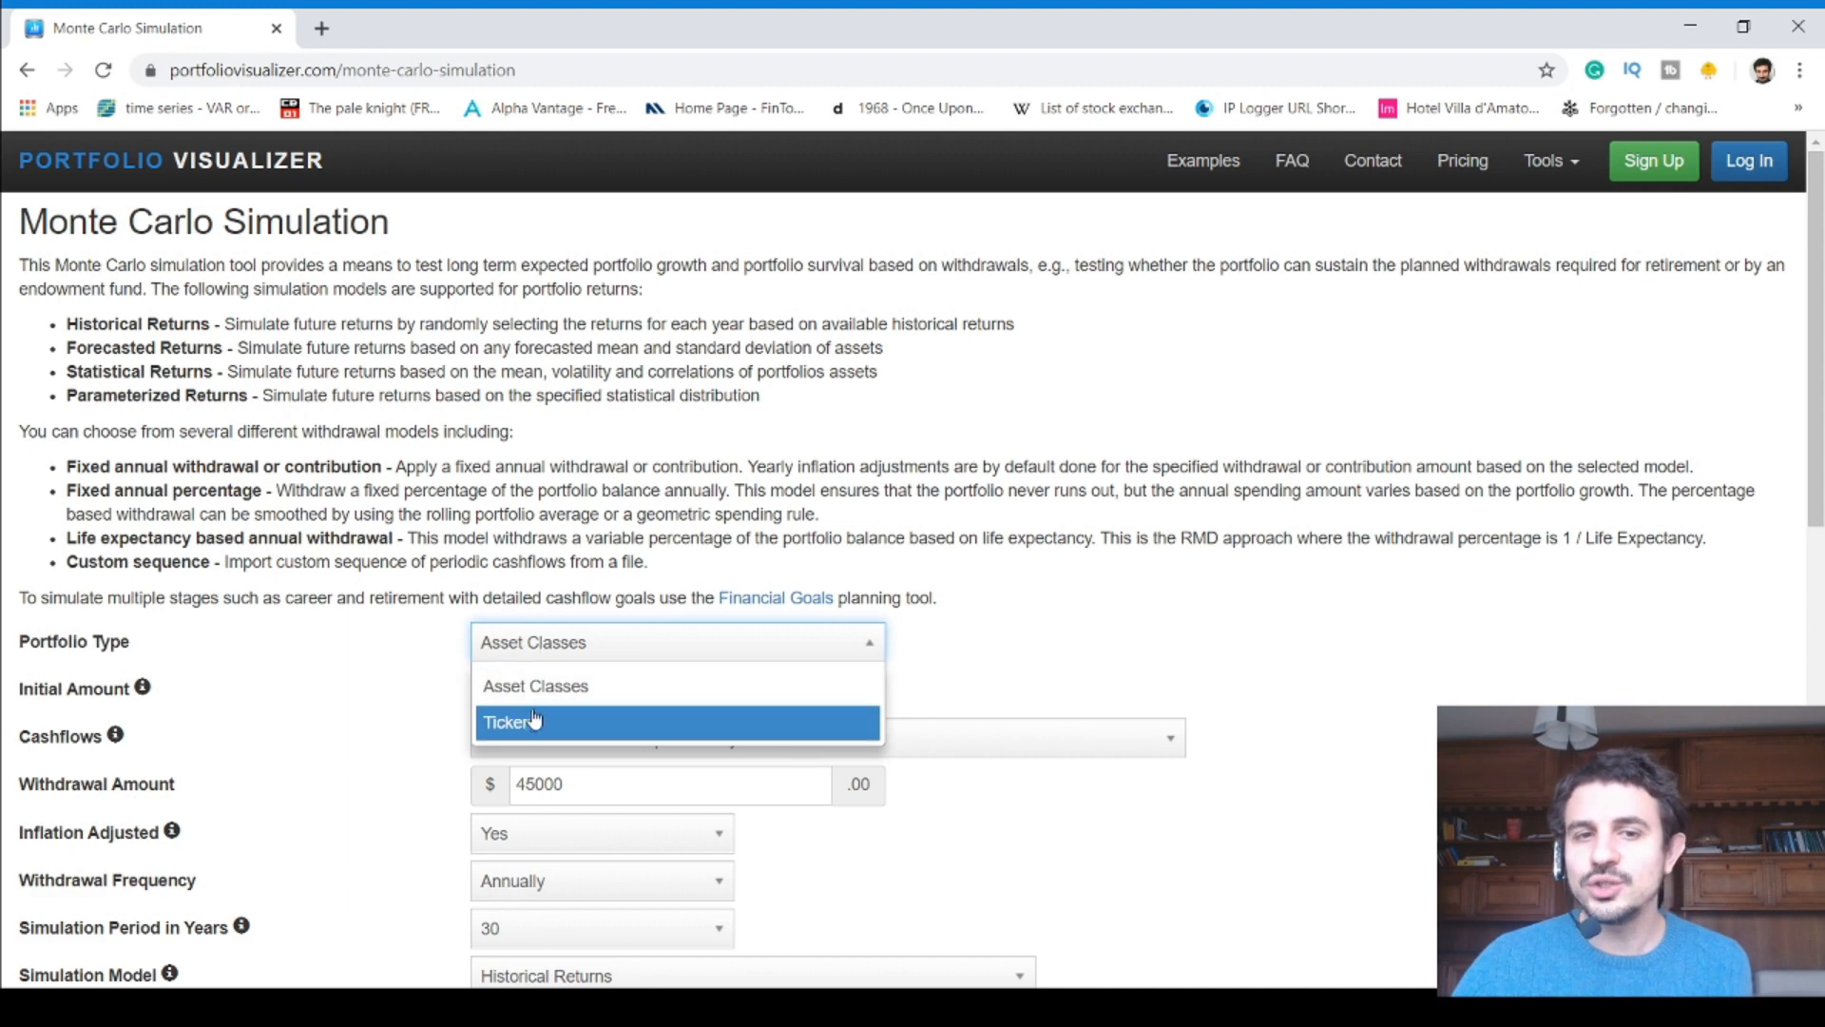
left_click(556, 686)
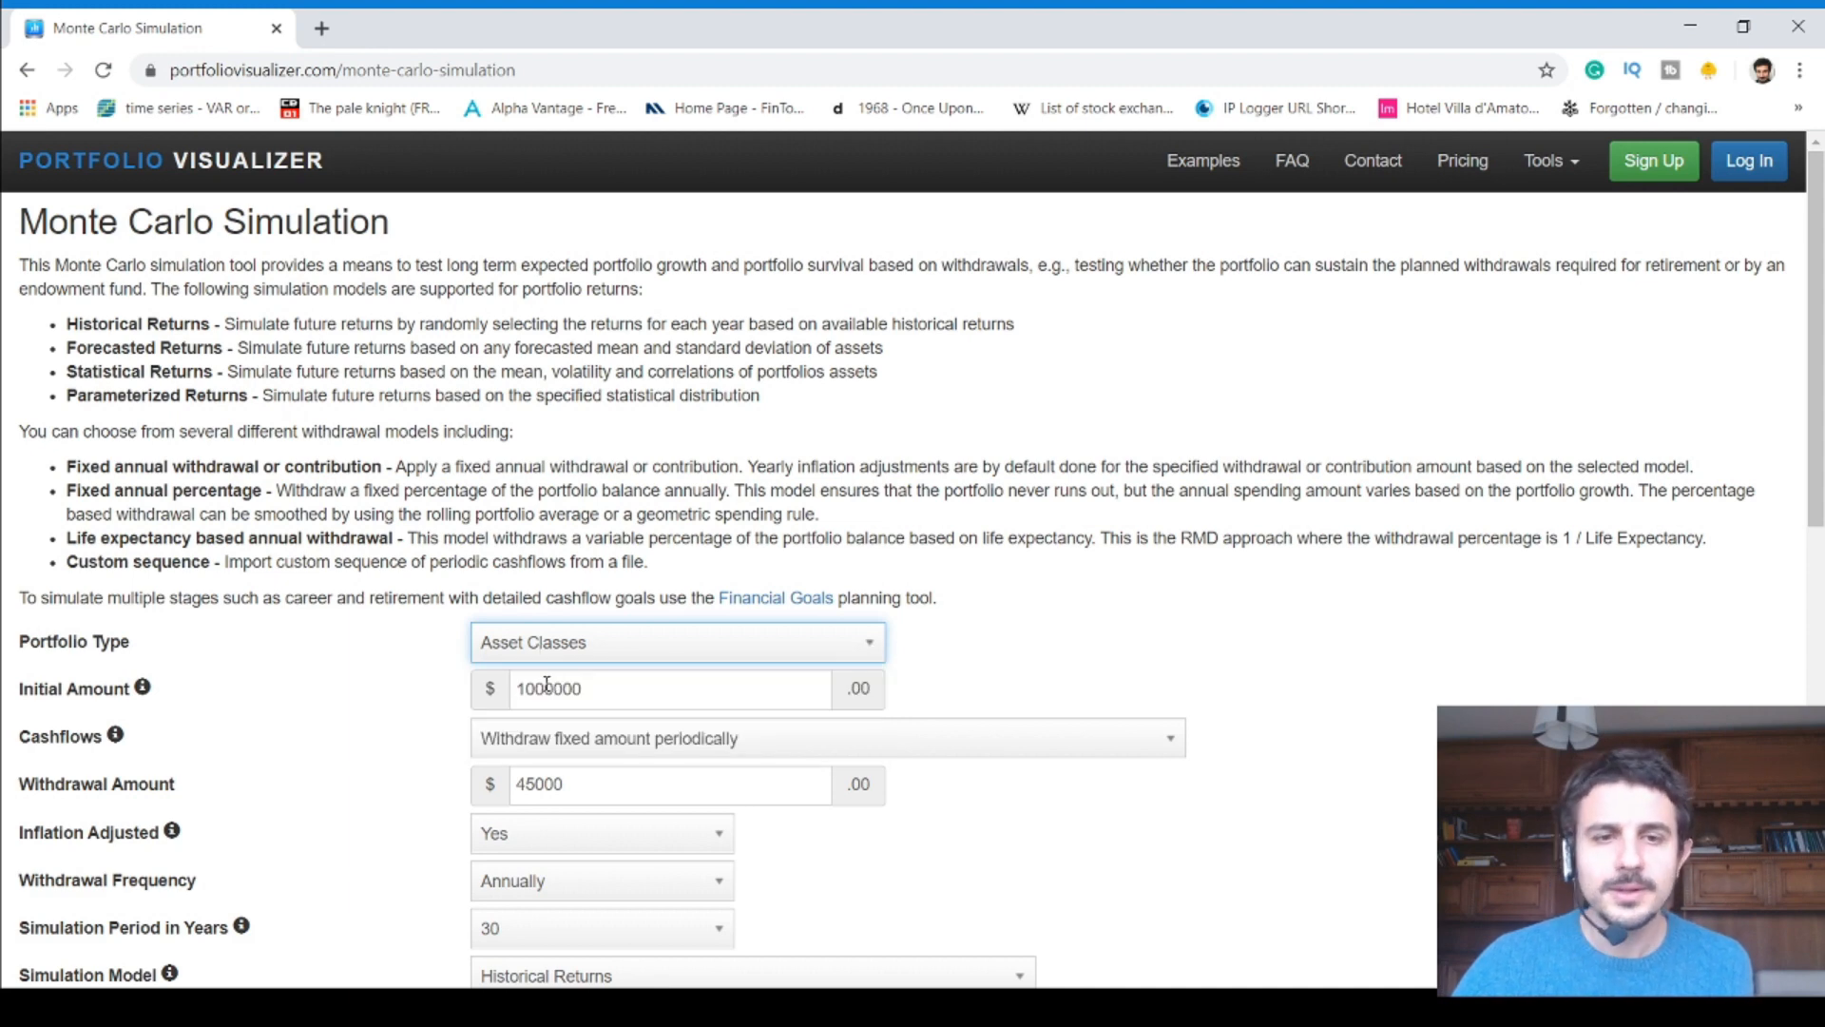
scroll(548, 692, "down", 2)
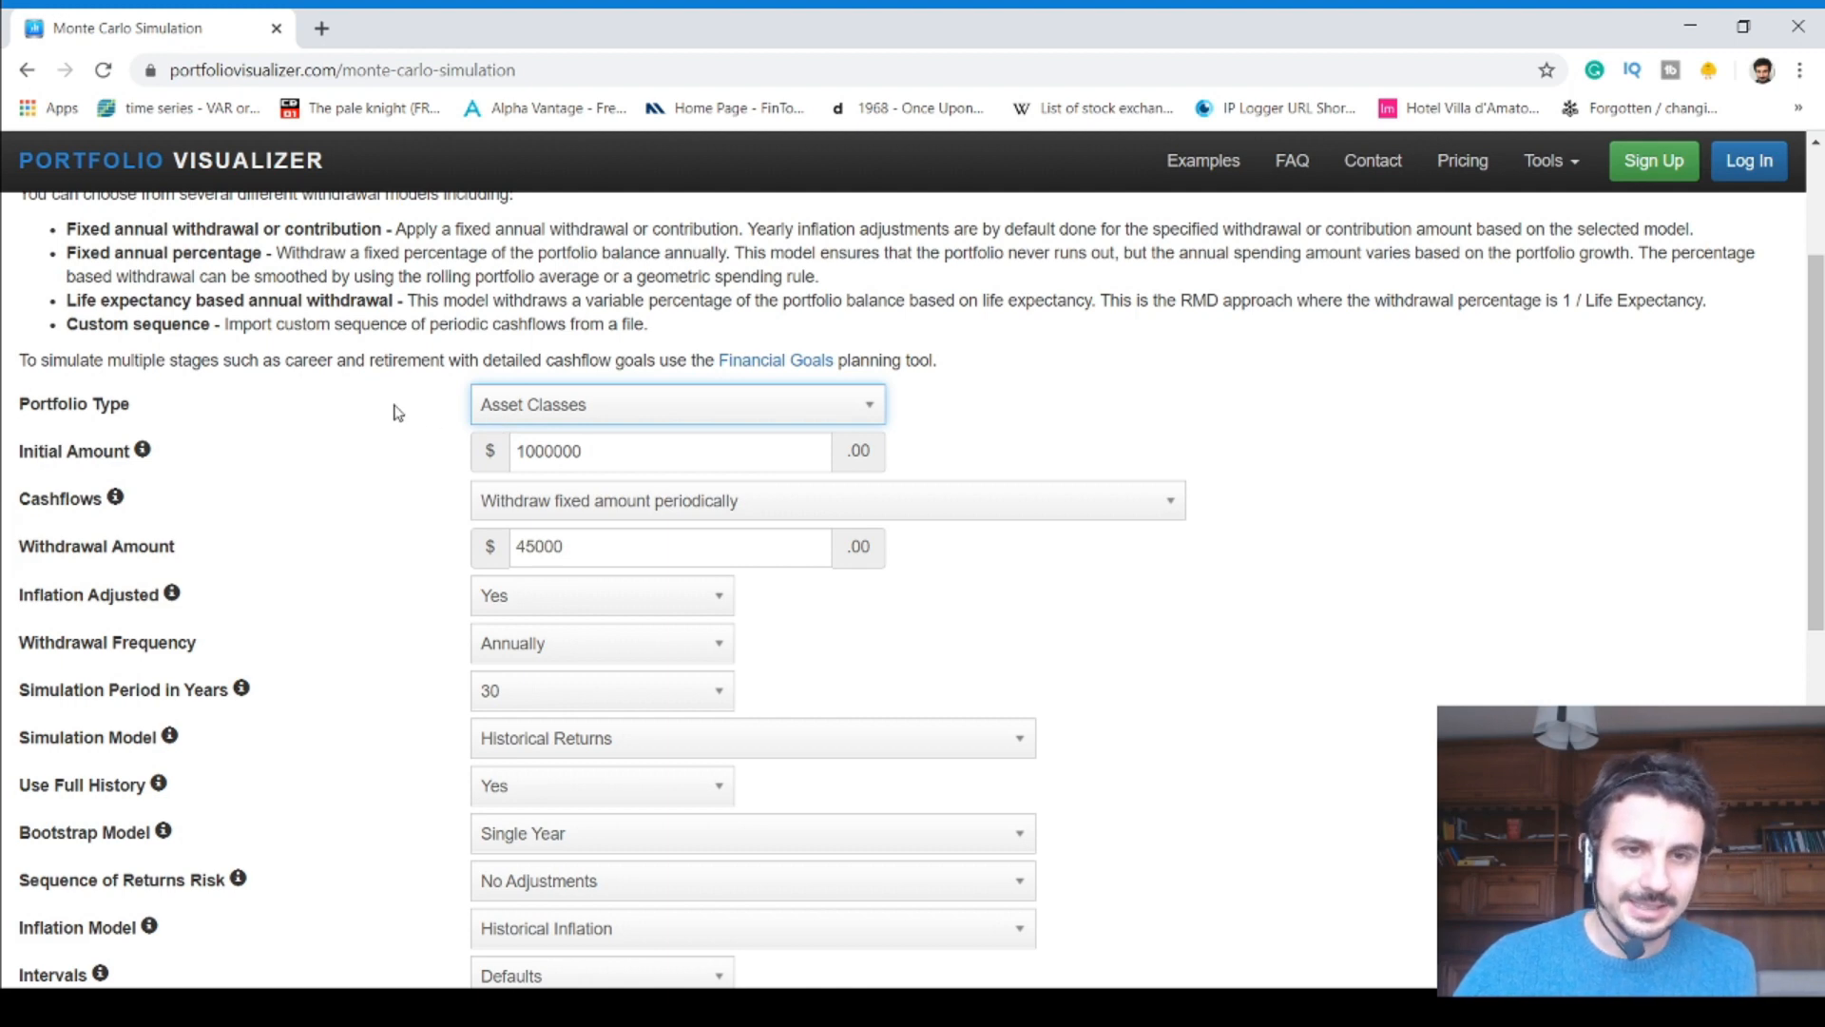
scroll(79, 571, "down", 1)
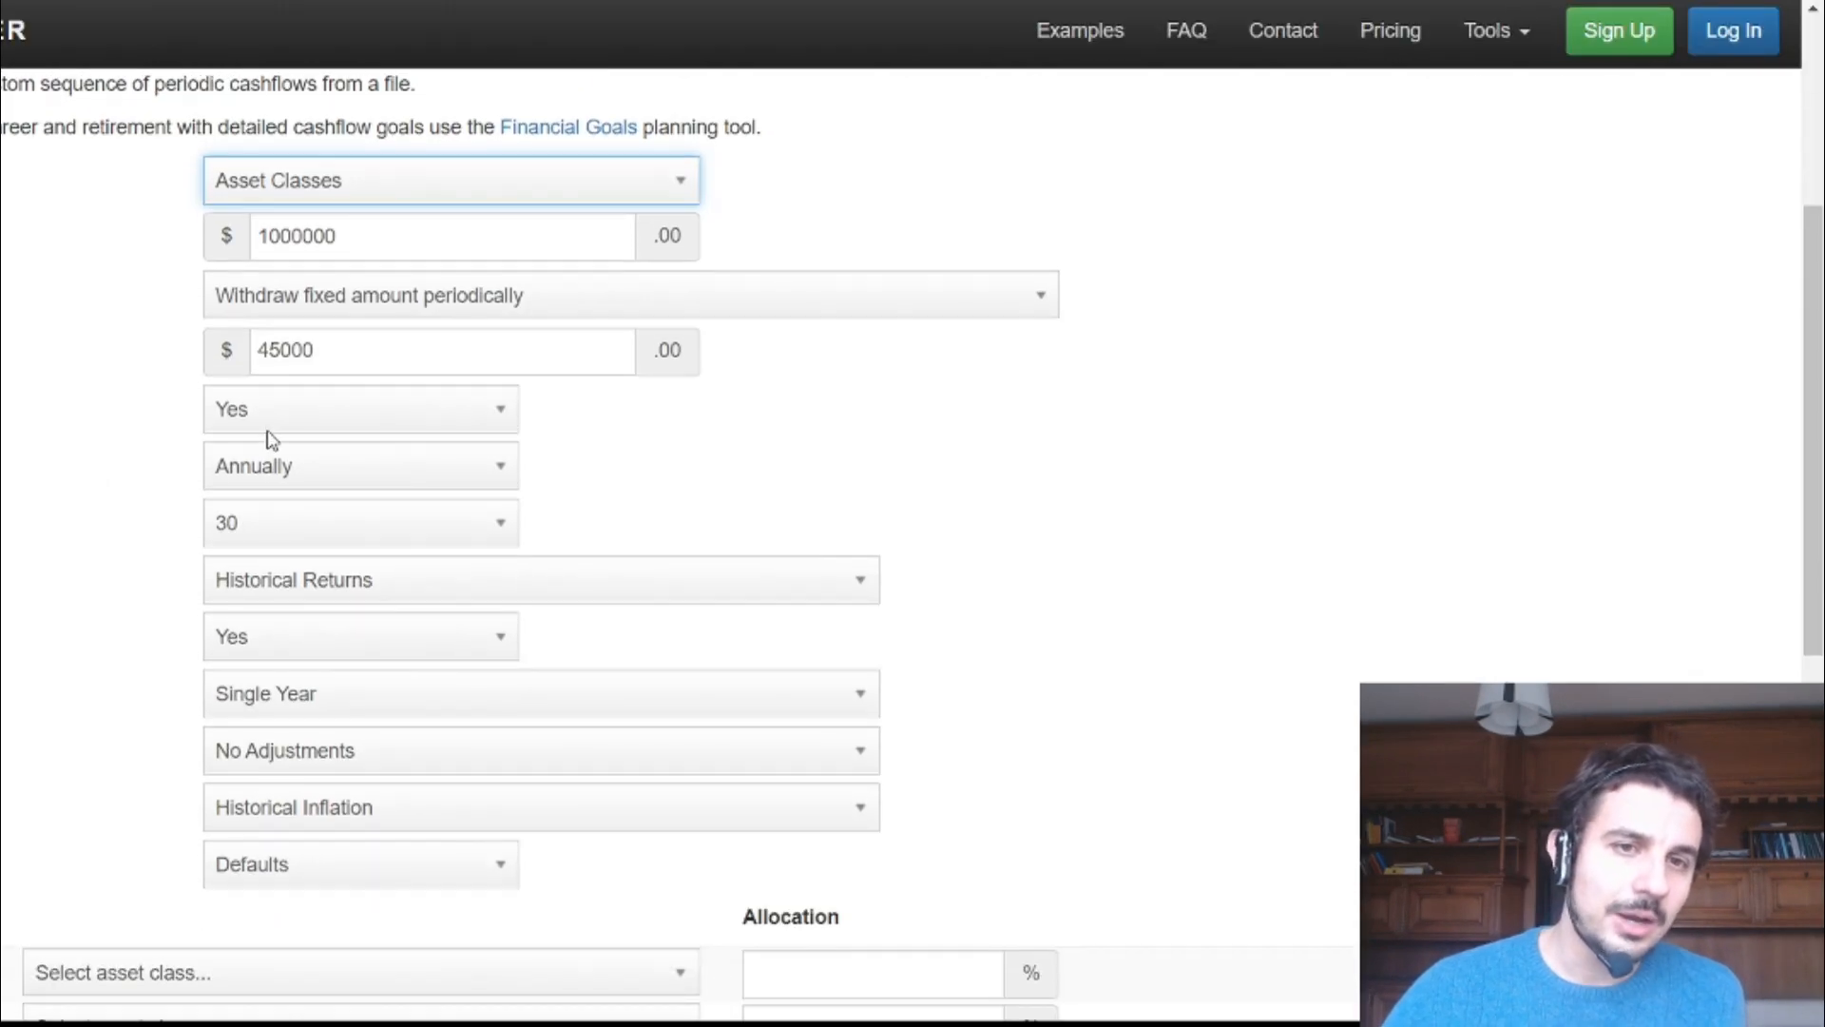
left_click(230, 469)
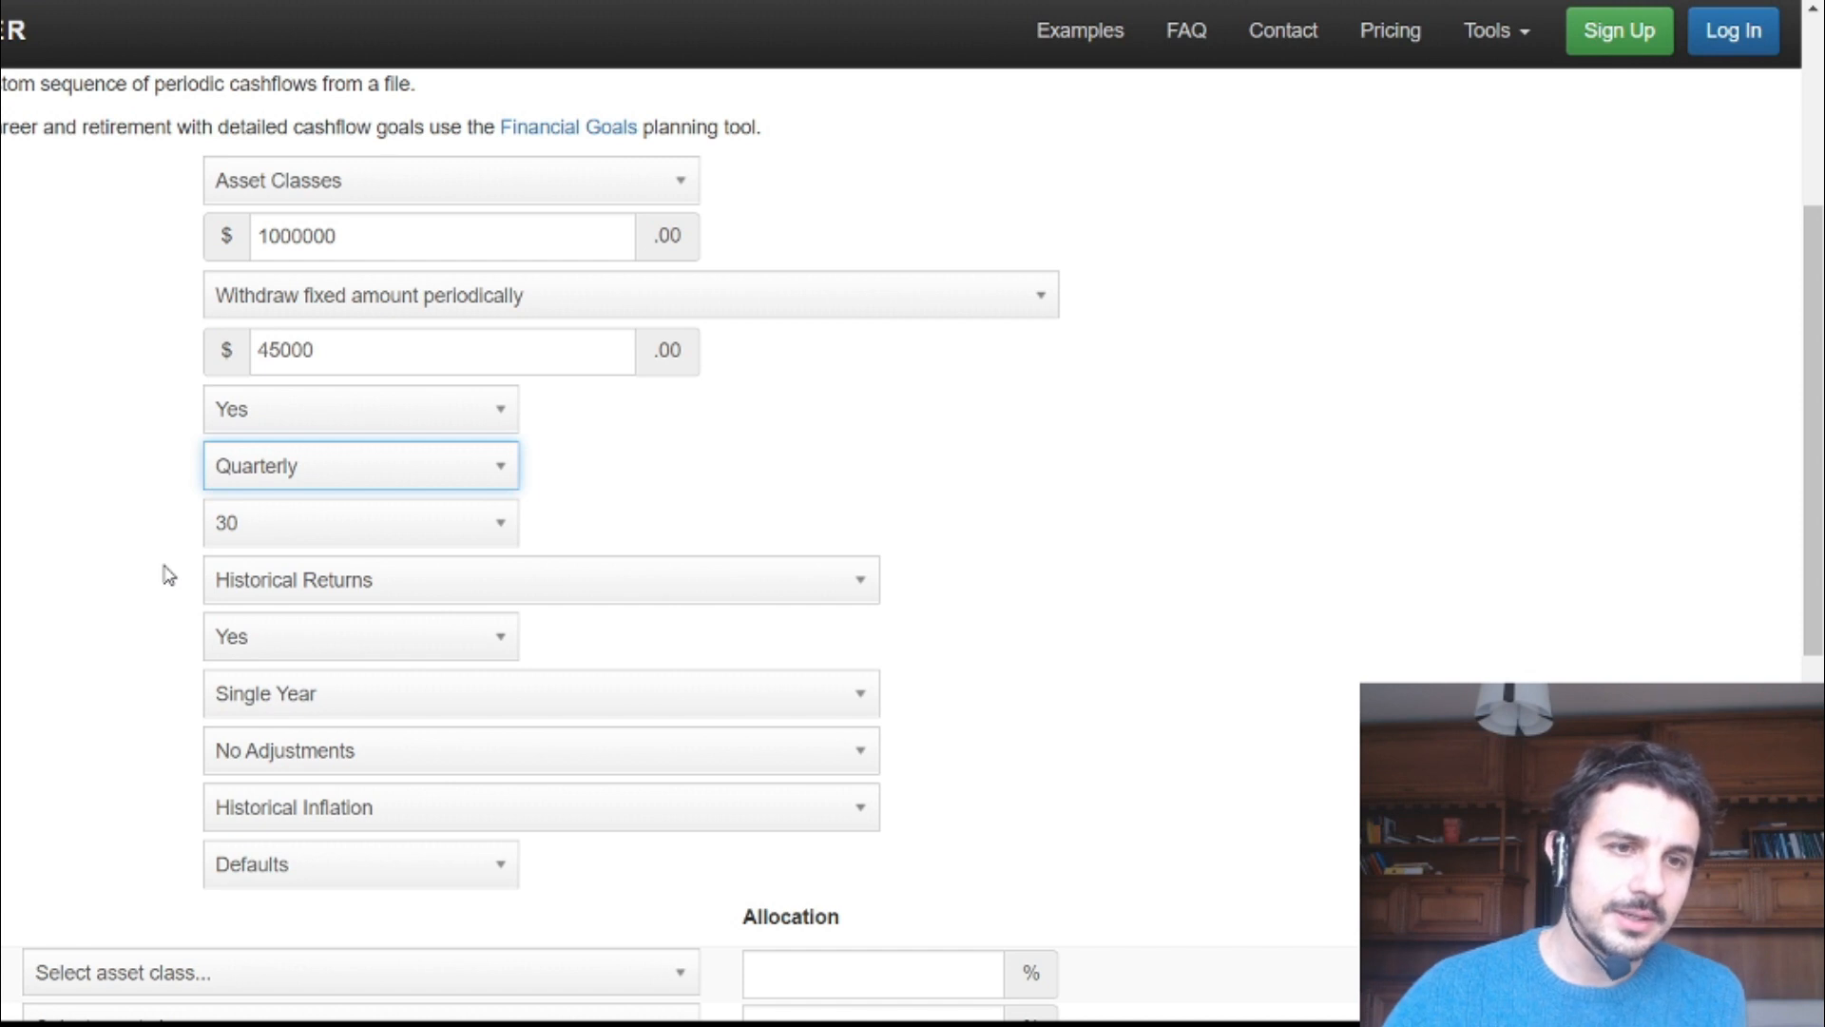
Look through the available simulation models while keeping Historical Returns selected
scroll(170, 575, "down", 1)
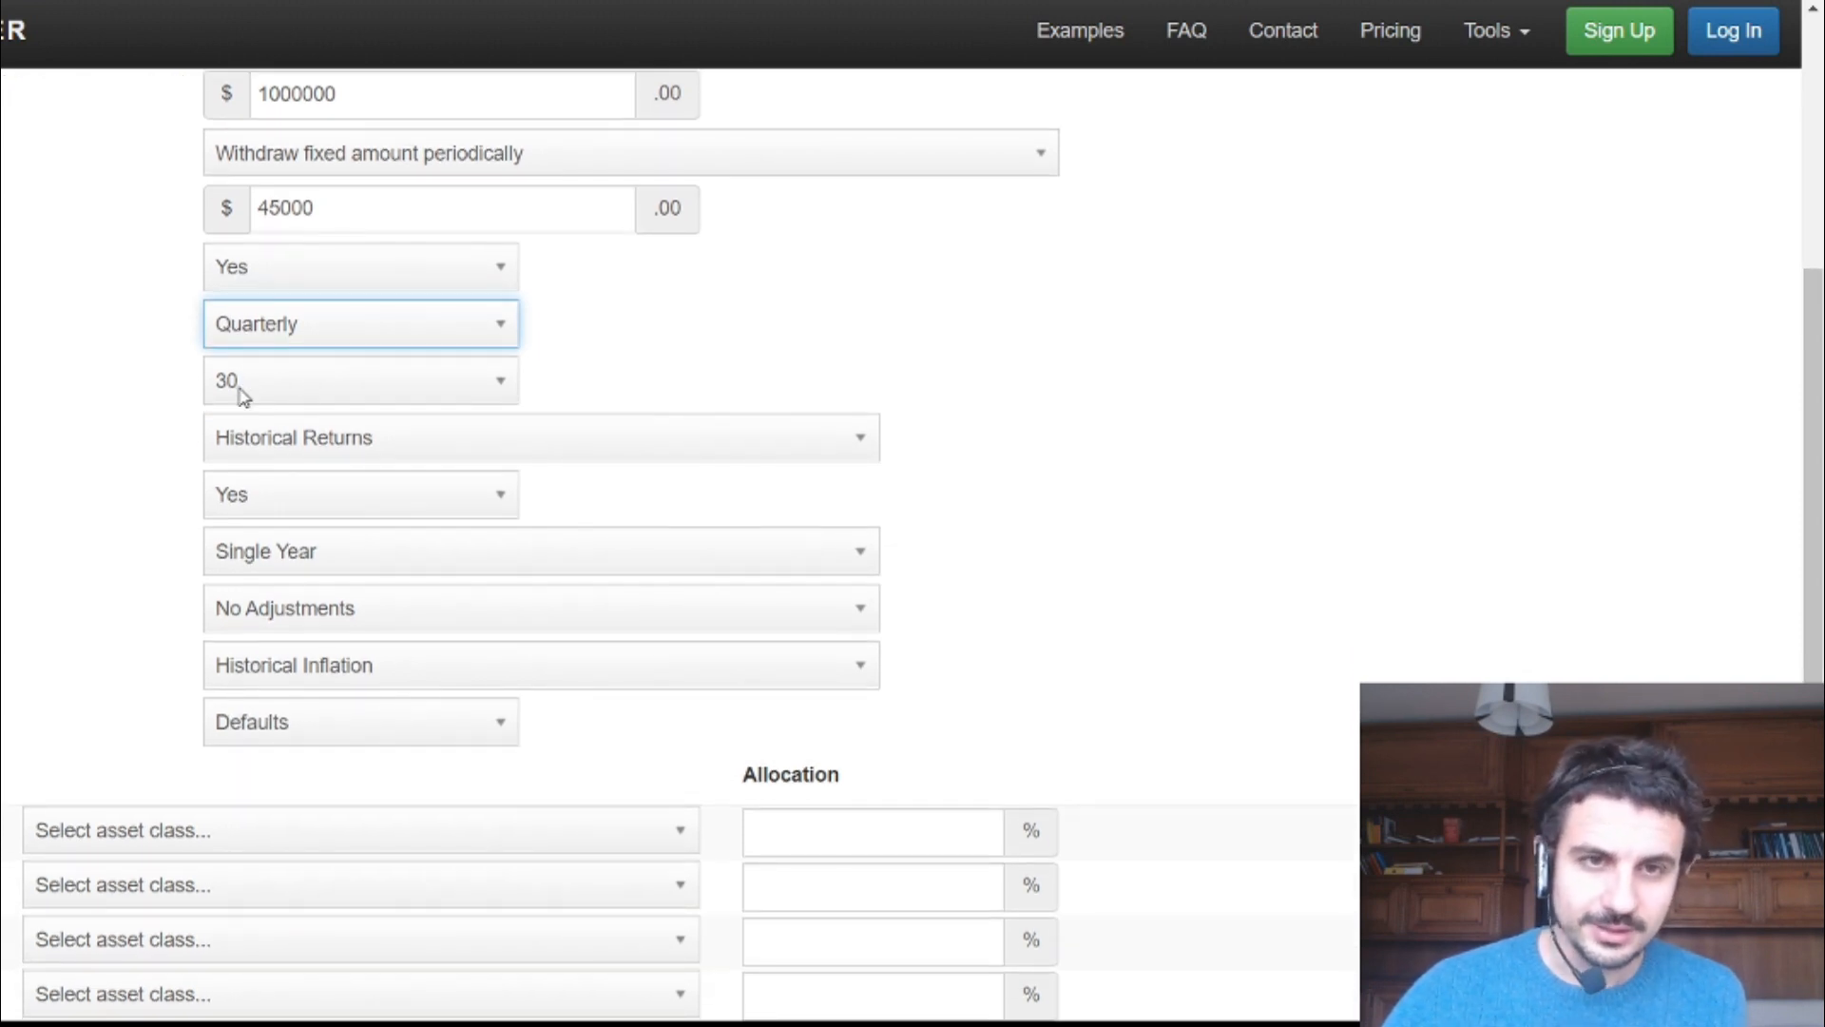
left_click(247, 439)
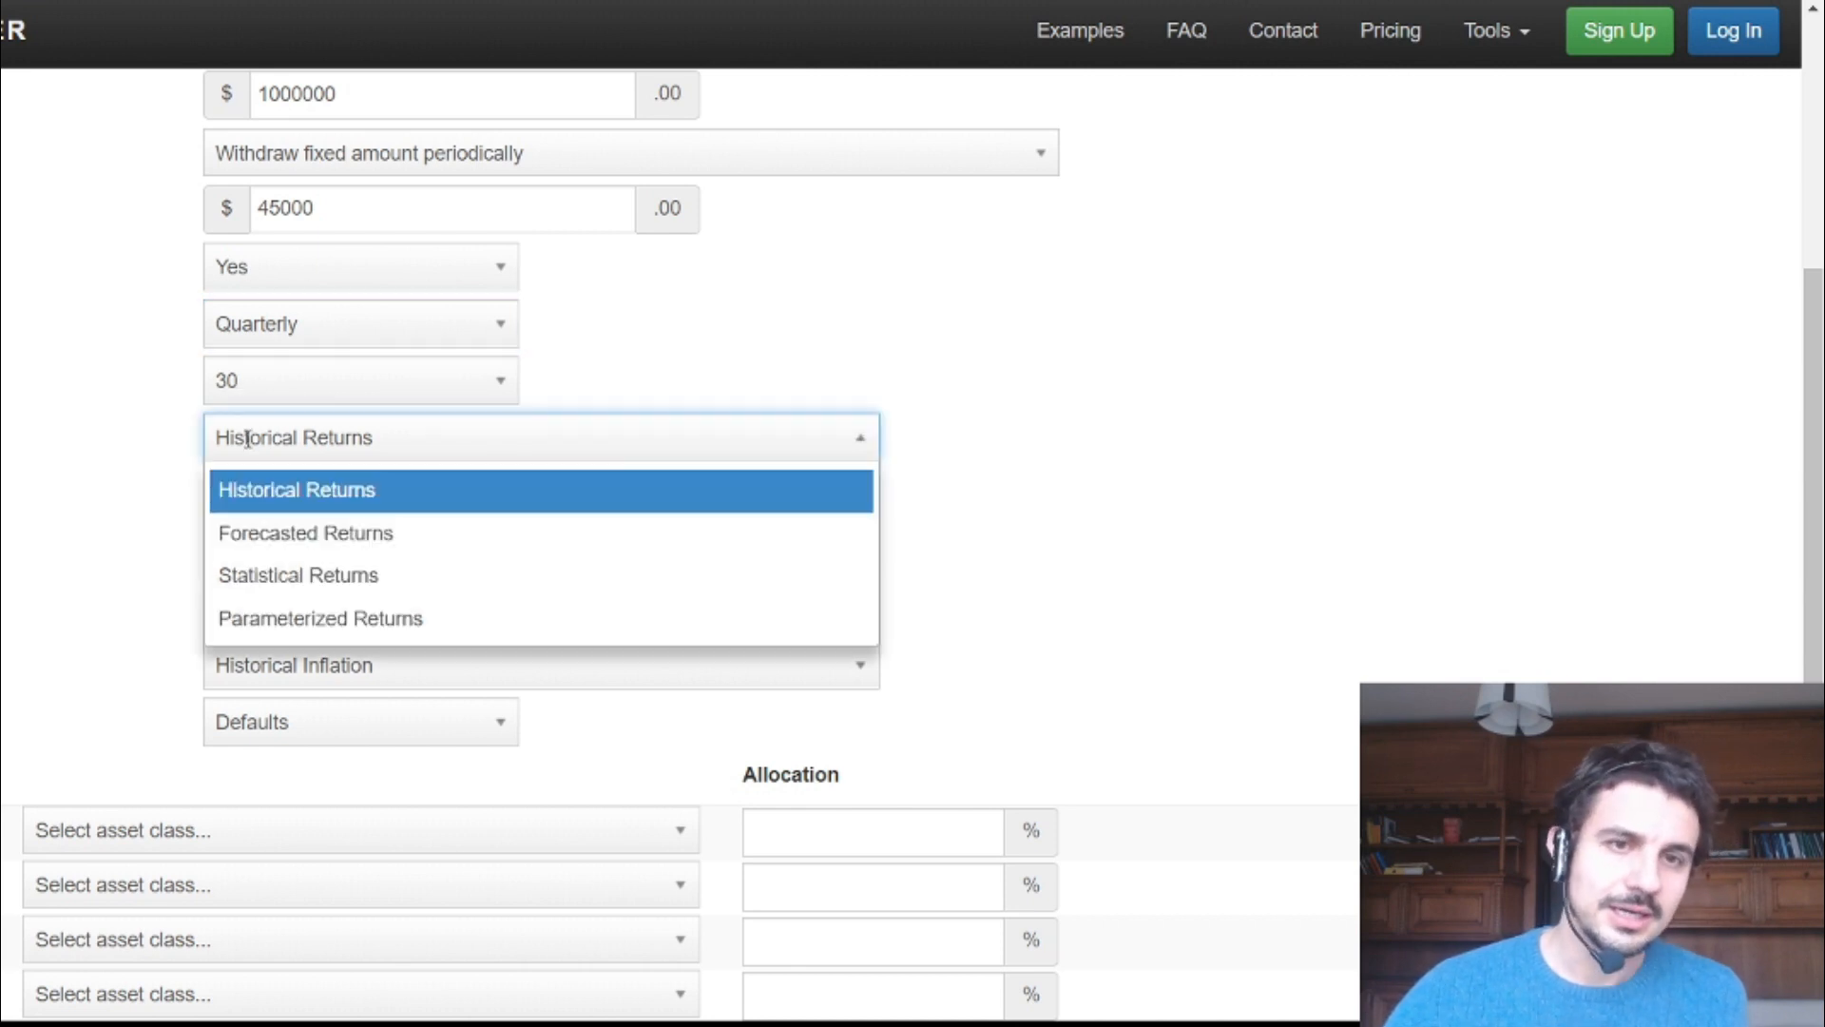
left_click(247, 439)
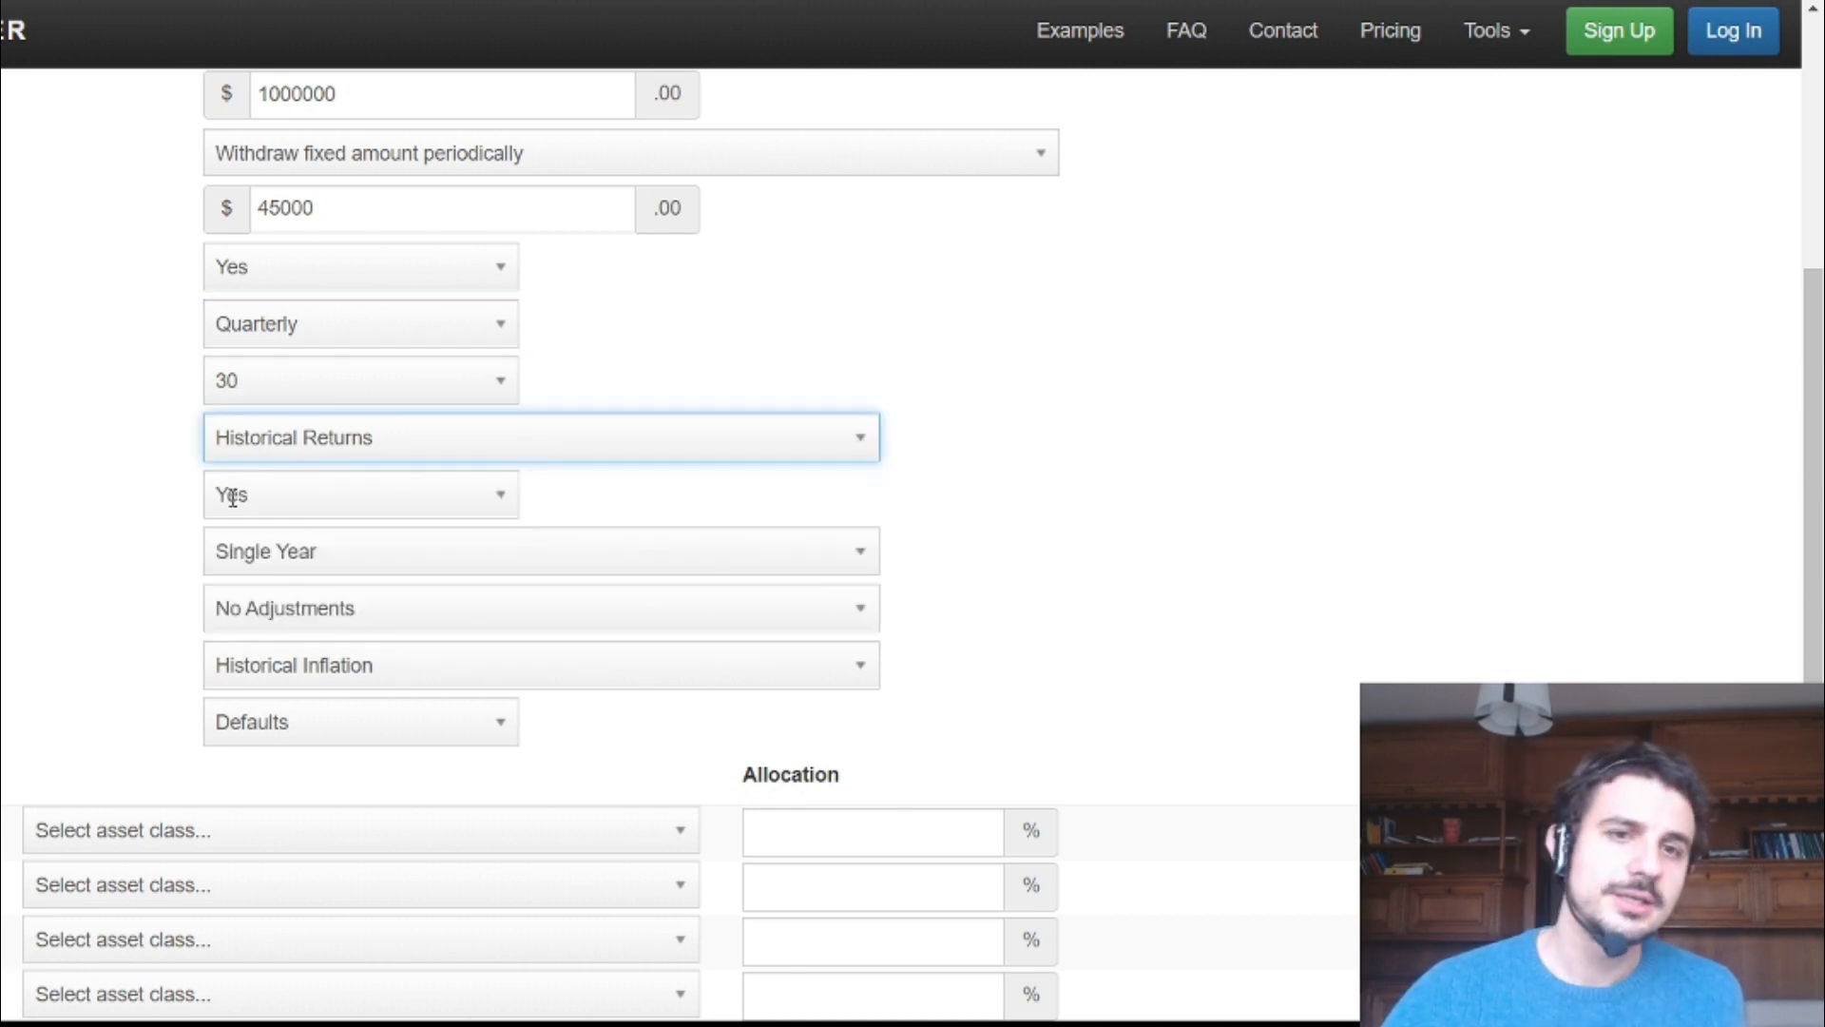
Choose US Mid Cap as the first asset class of the Monte Carlo simulation
scroll(191, 619, "down", 3)
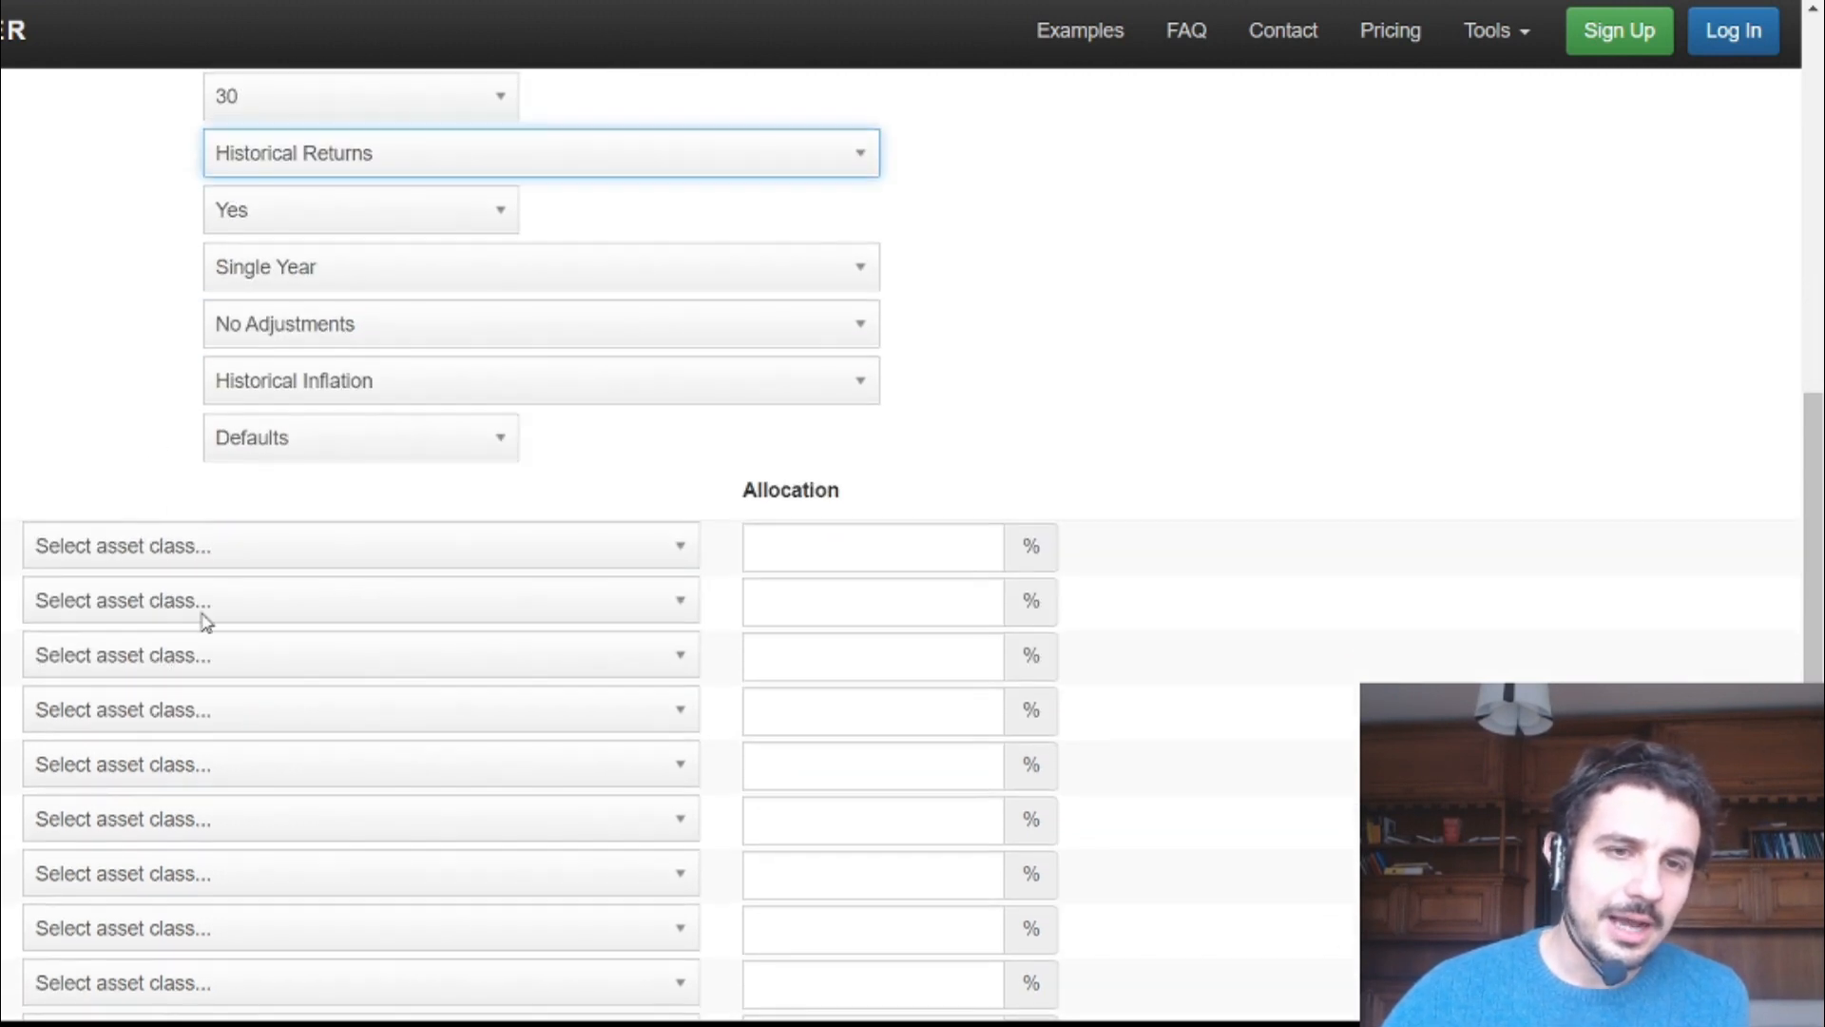
left_click(689, 545)
left_click(244, 856)
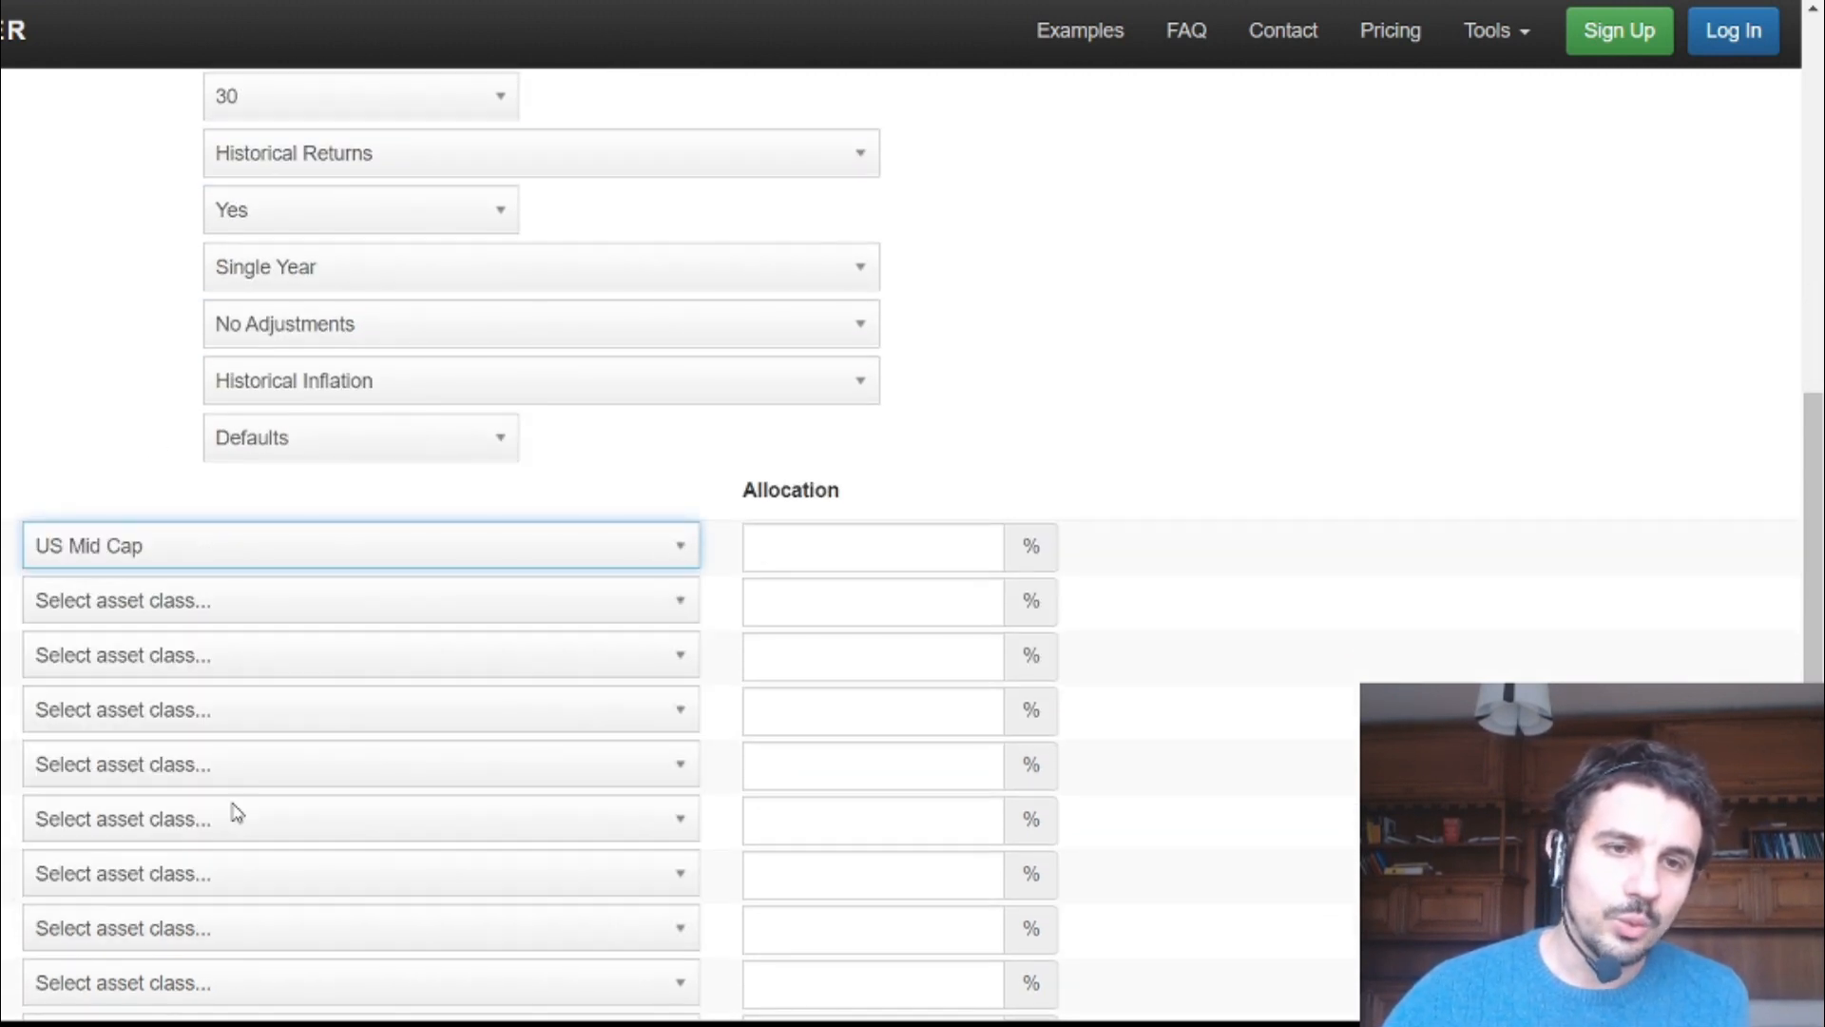
Choose Emerging Markets as the second asset class of the Monte Carlo simulation
left_click(407, 602)
scroll(281, 847, "down", 3)
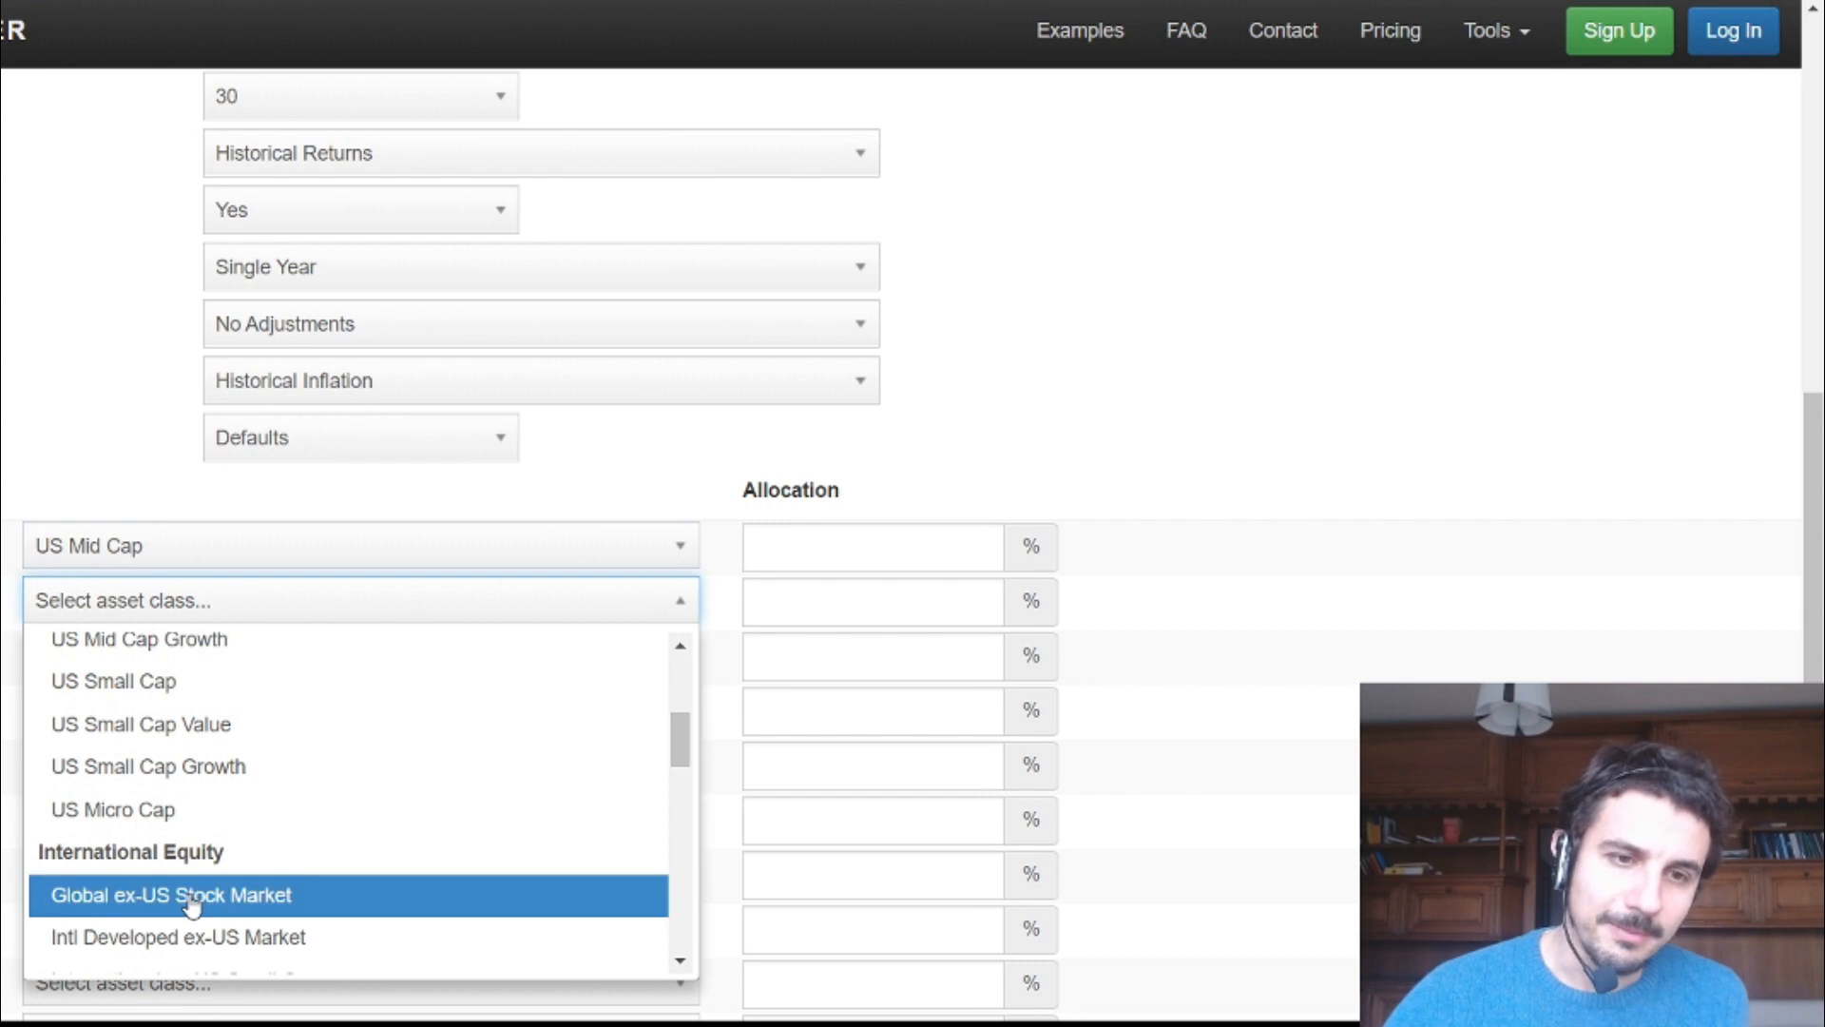
scroll(190, 898, "down", 3)
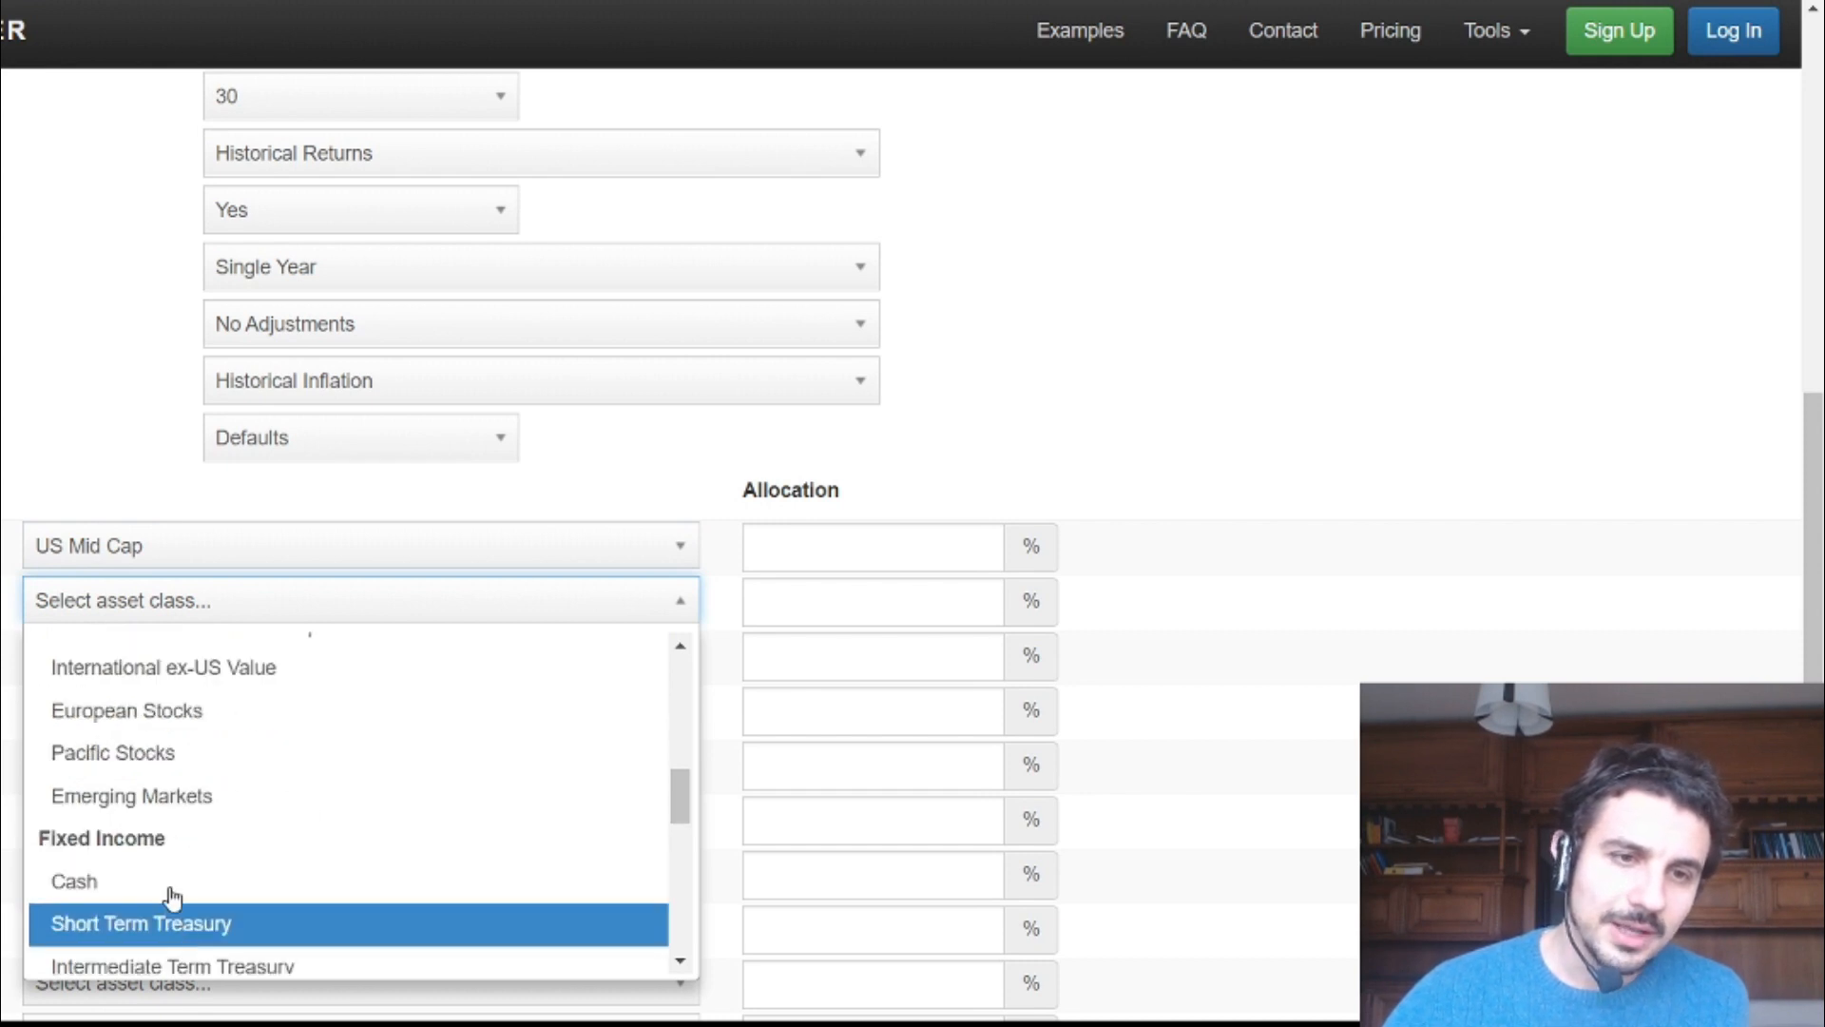
left_click(148, 820)
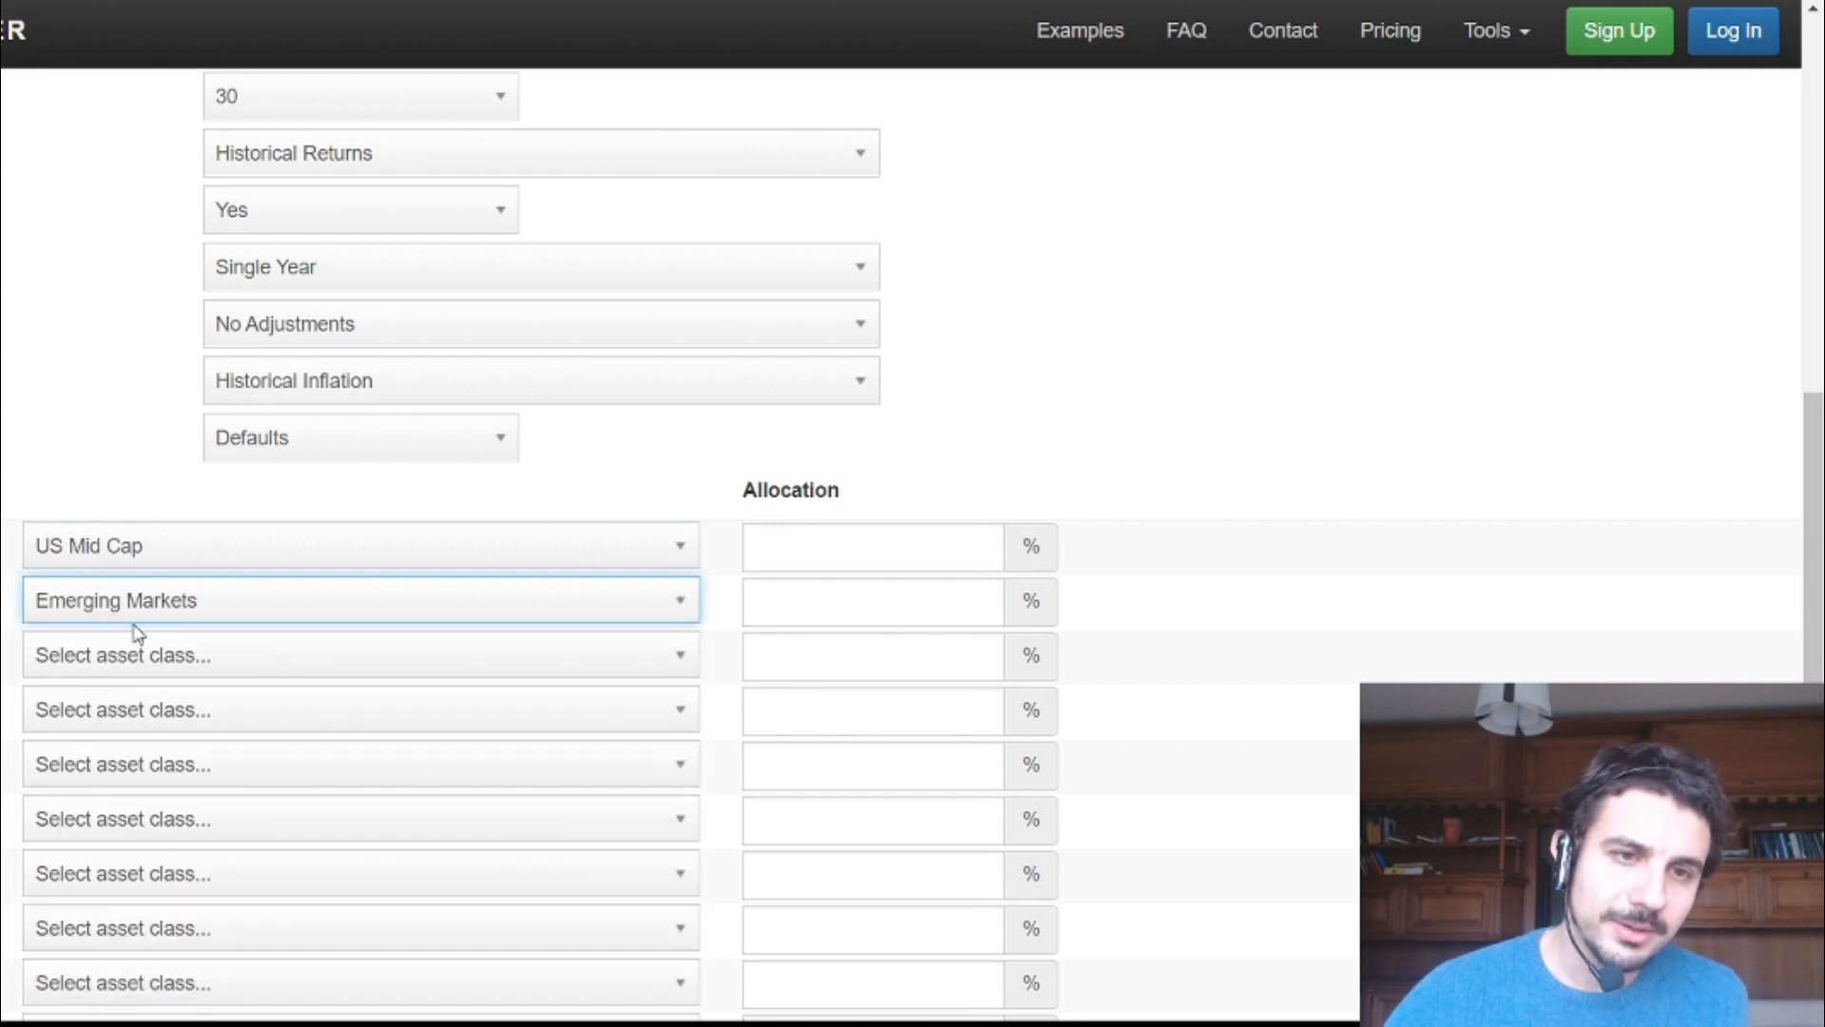
Choose Precious Metals as the third asset class of the Monte Carlo simulation
left_click(108, 654)
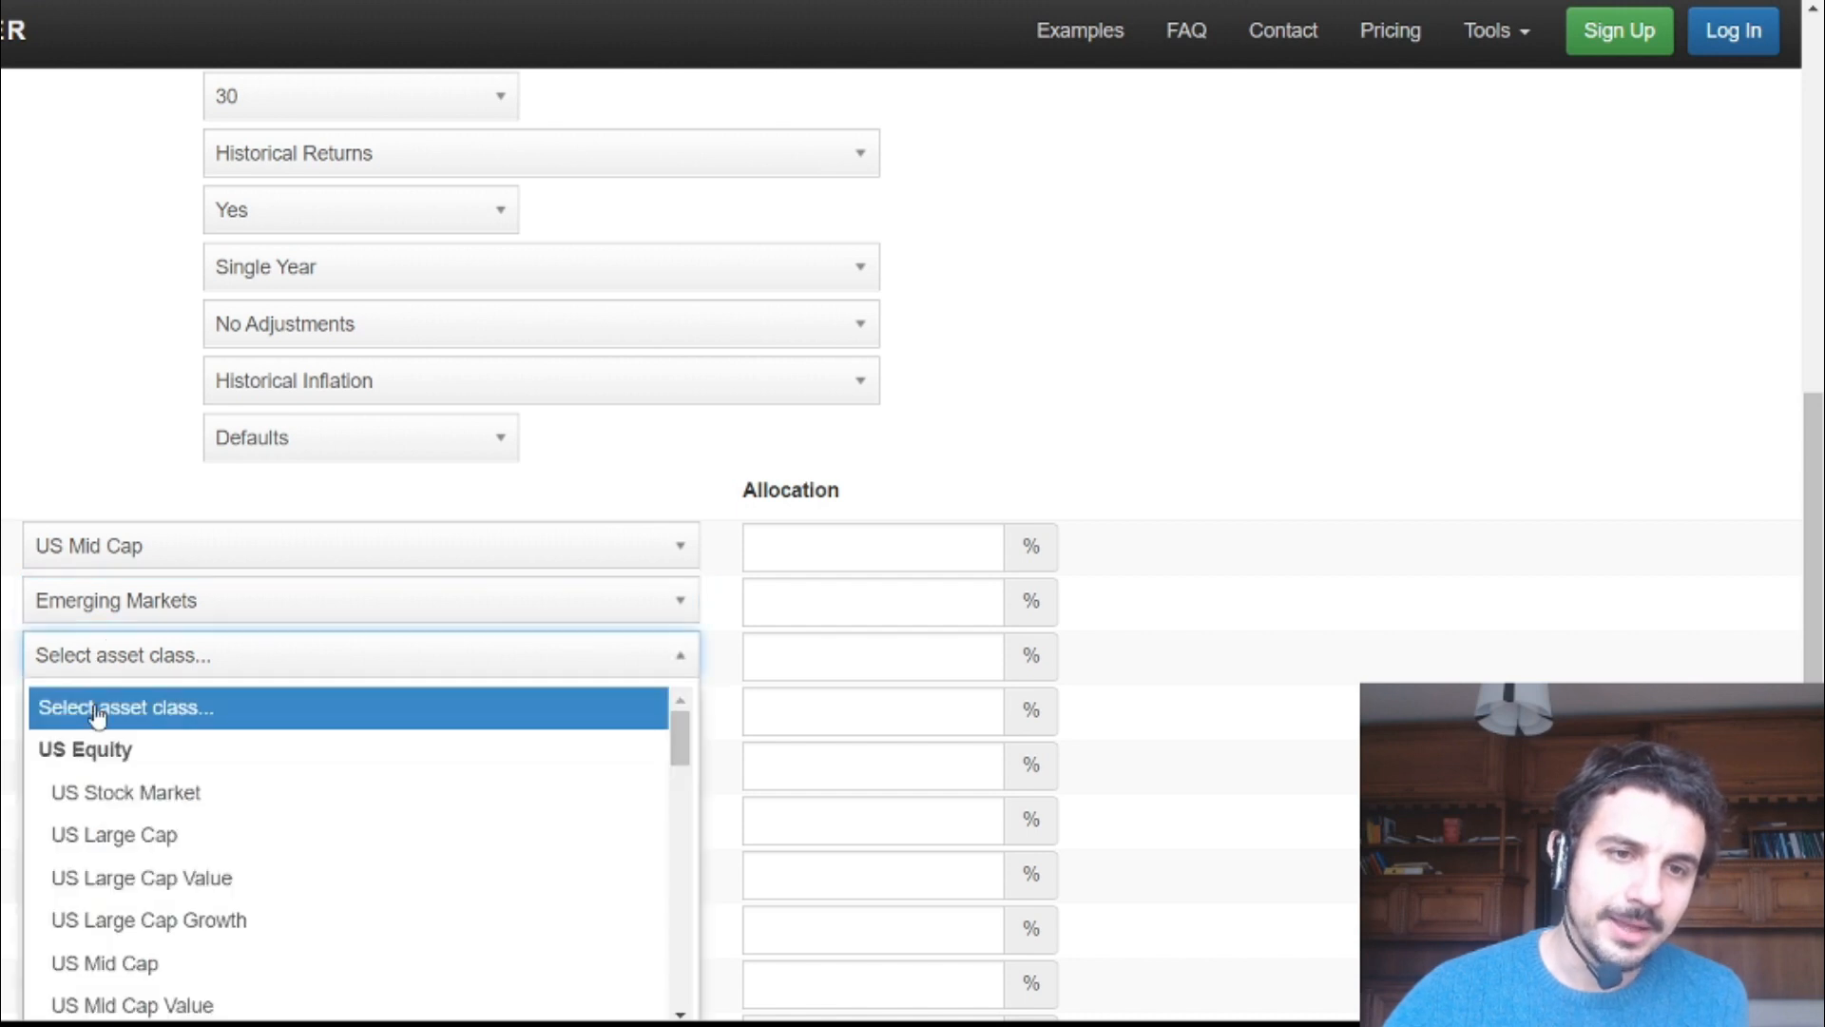
scroll(184, 900, "down", 6)
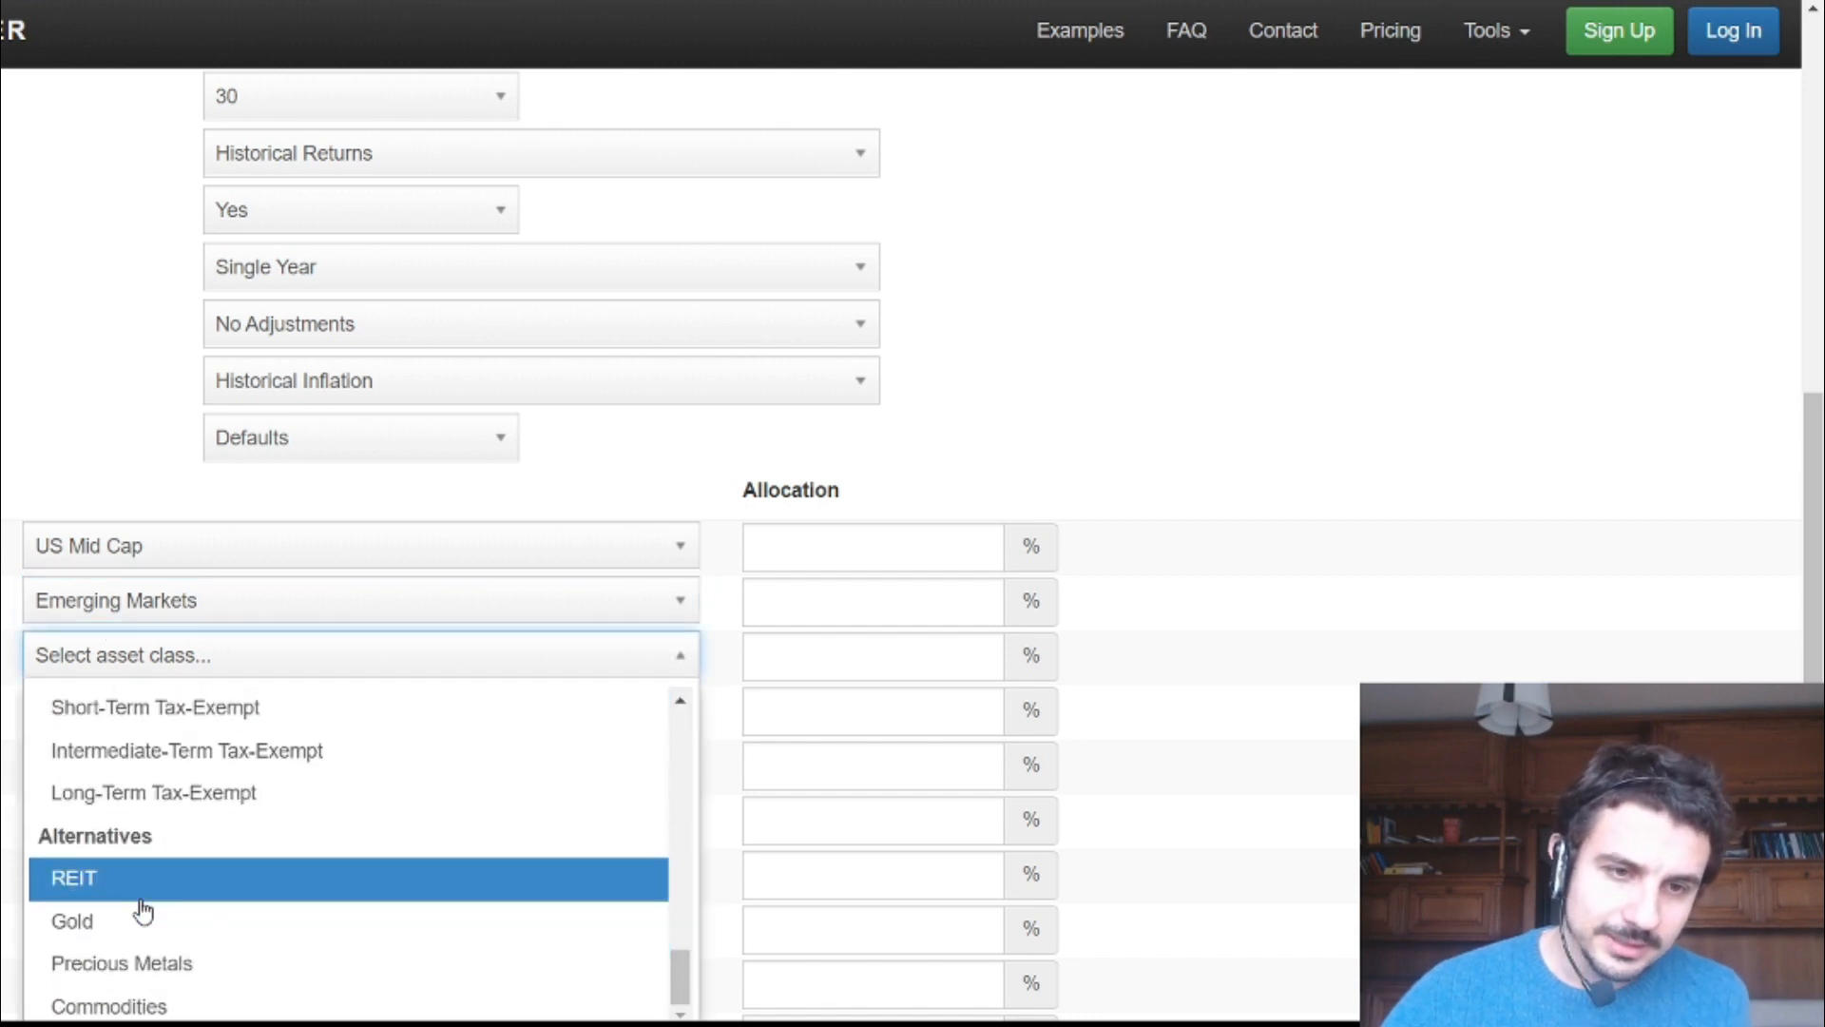
left_click(143, 963)
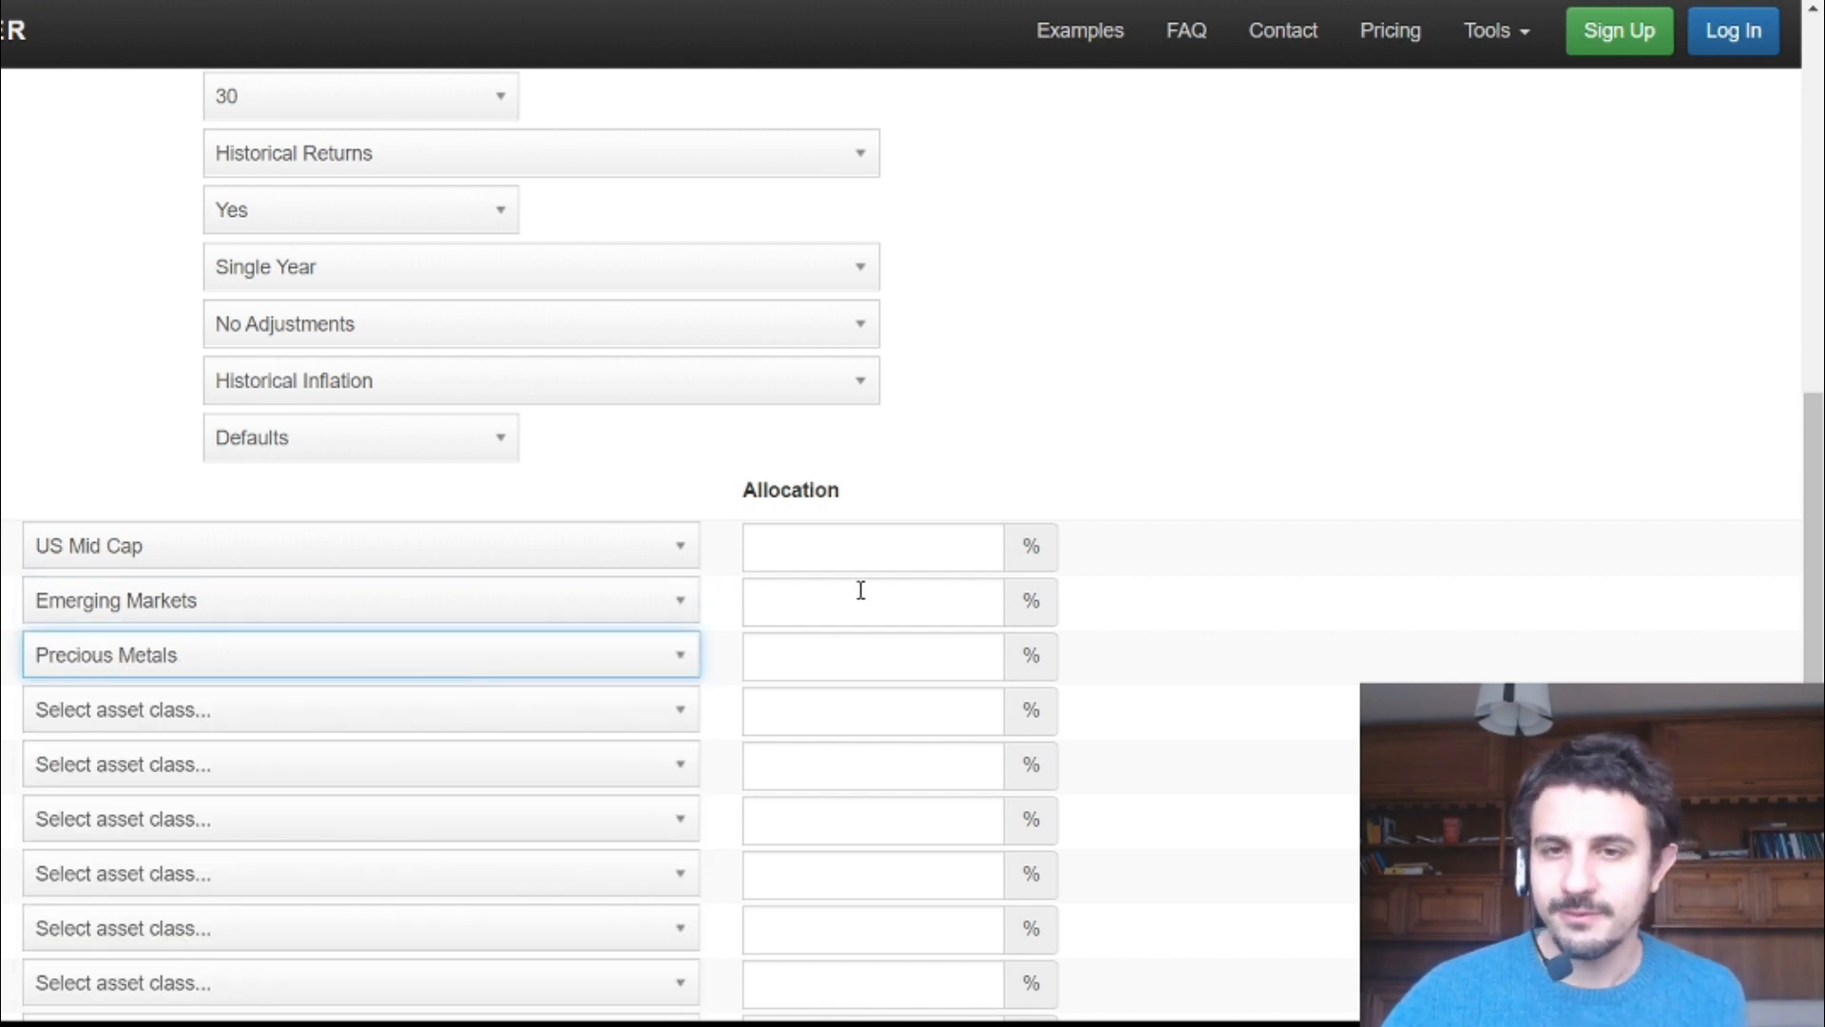
Allocate 35% to US Mid Cap, 20% to Emerging Markets and 45% to Precious Metals
left_click(820, 558)
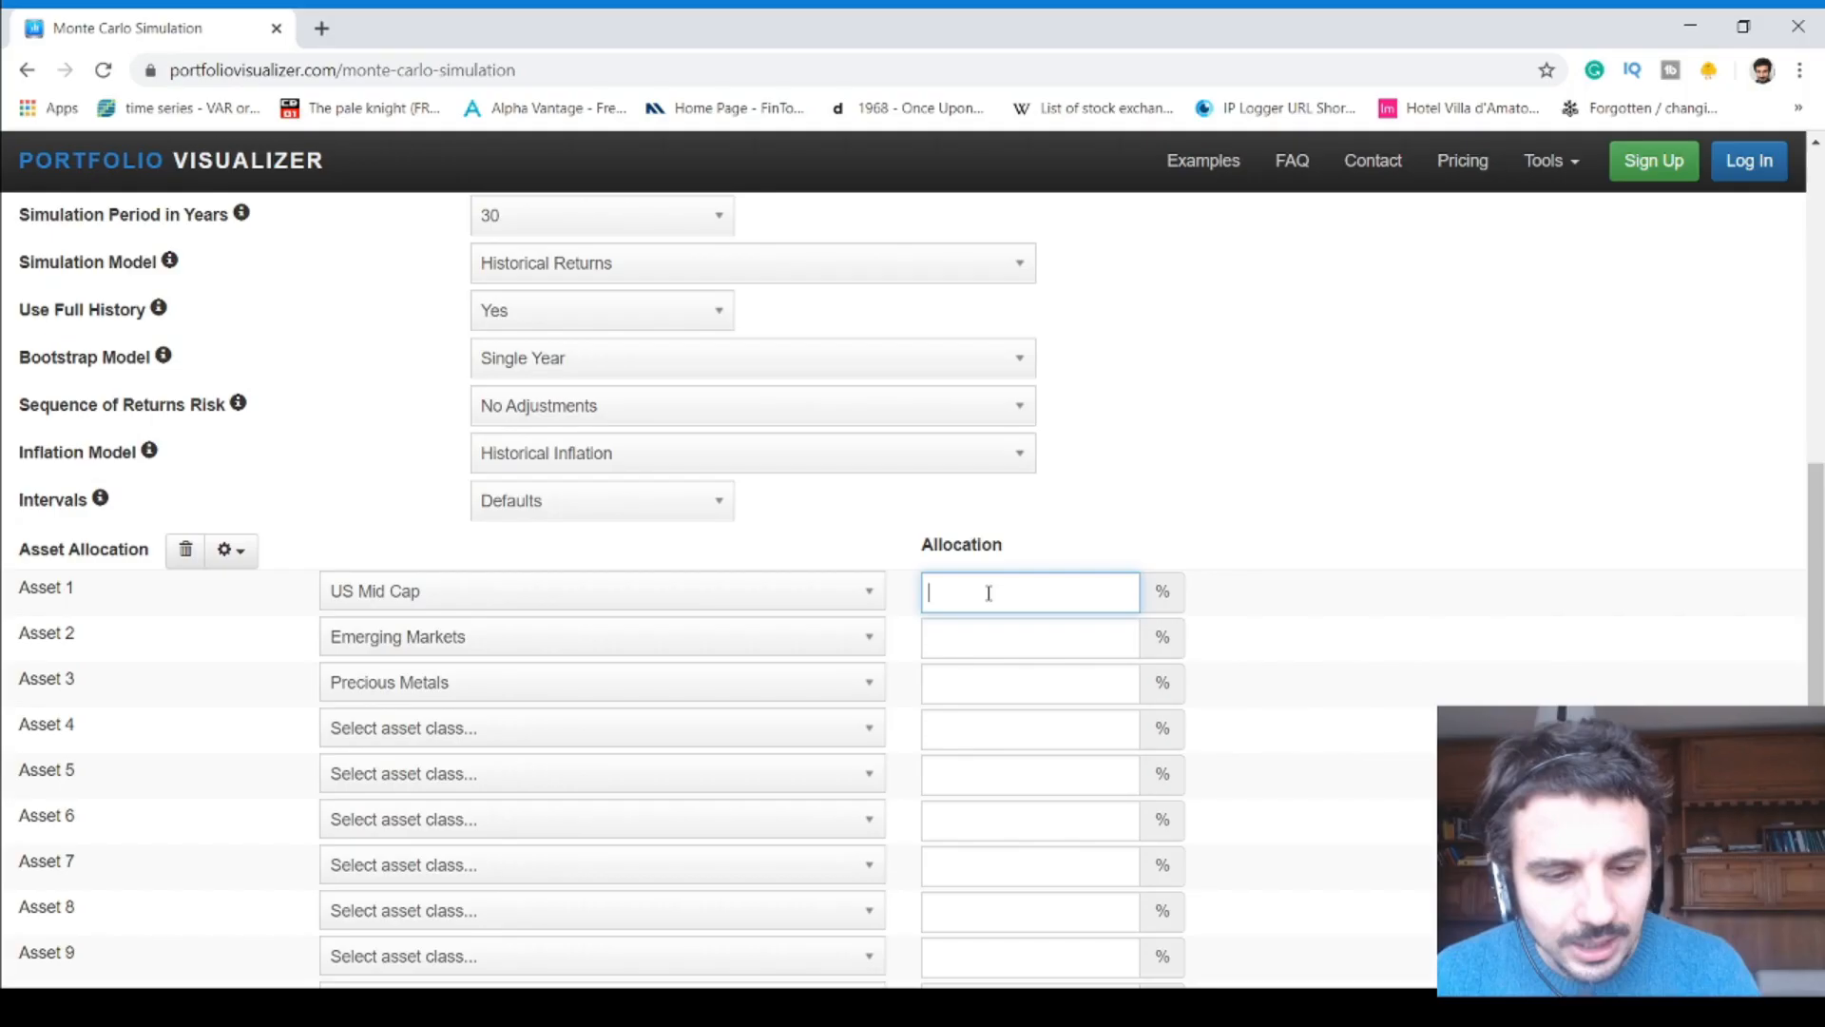
type("35")
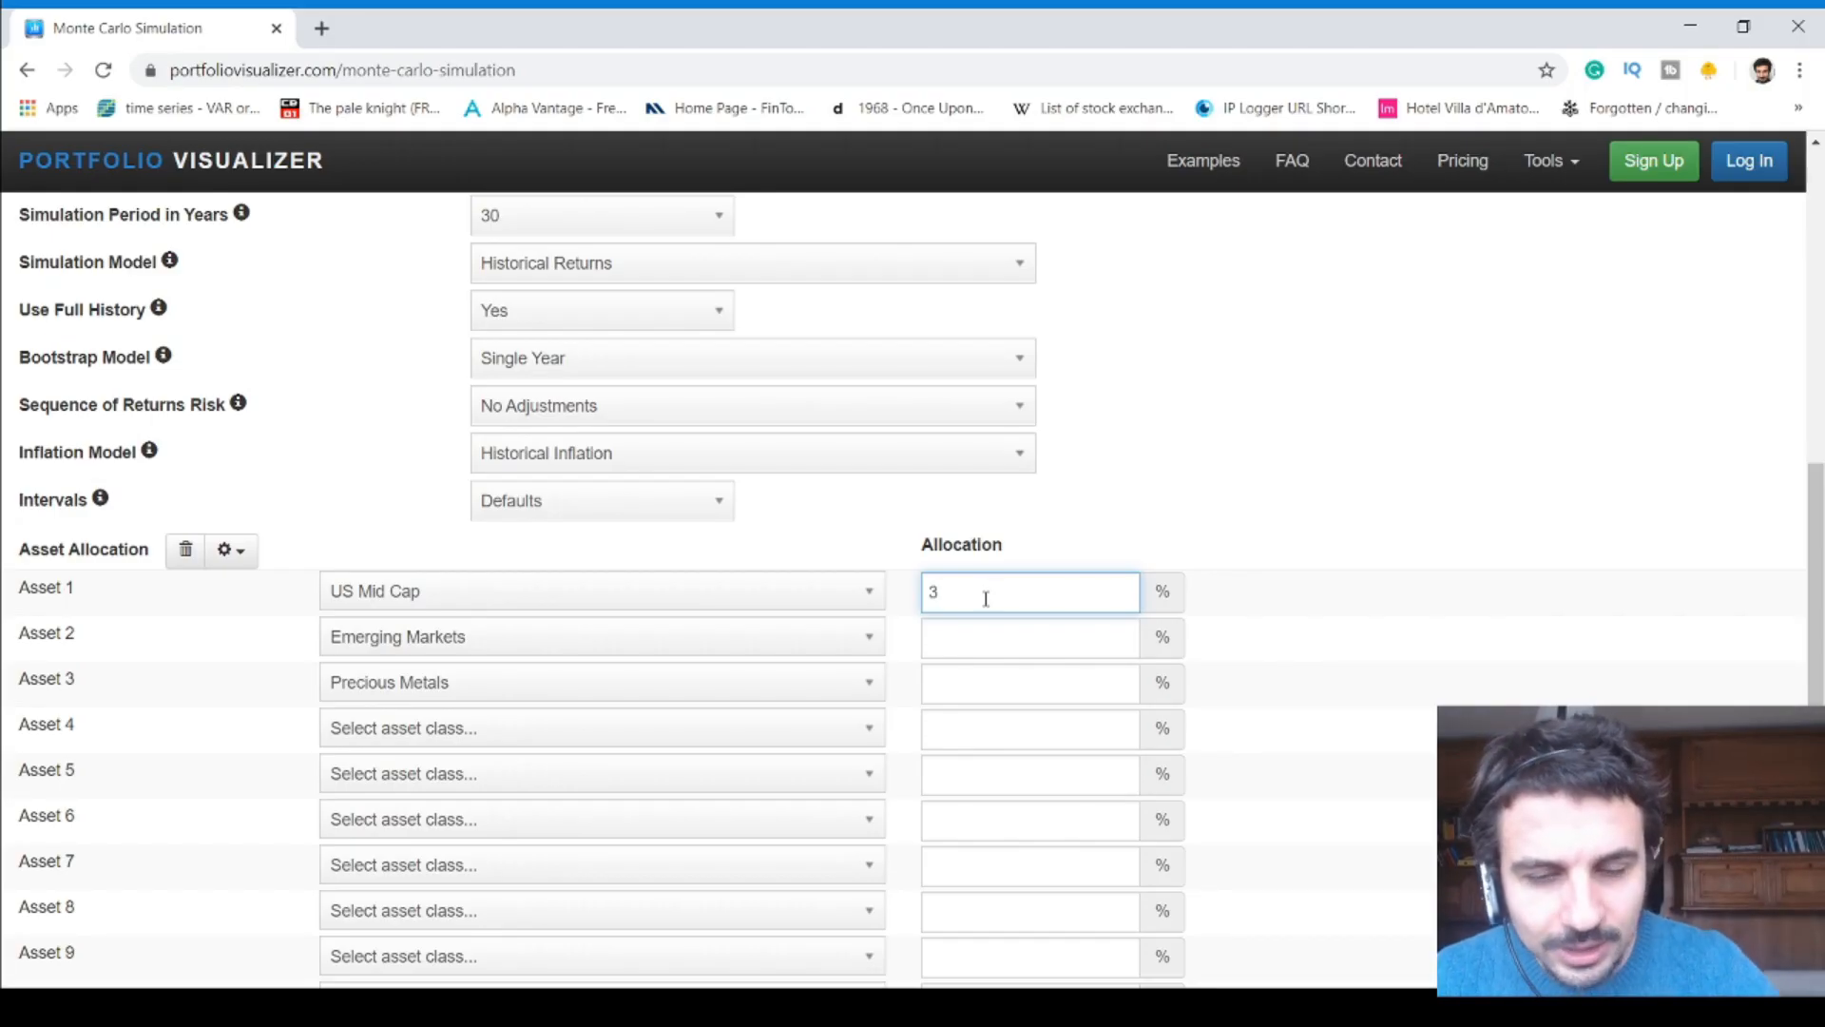
left_click(963, 650)
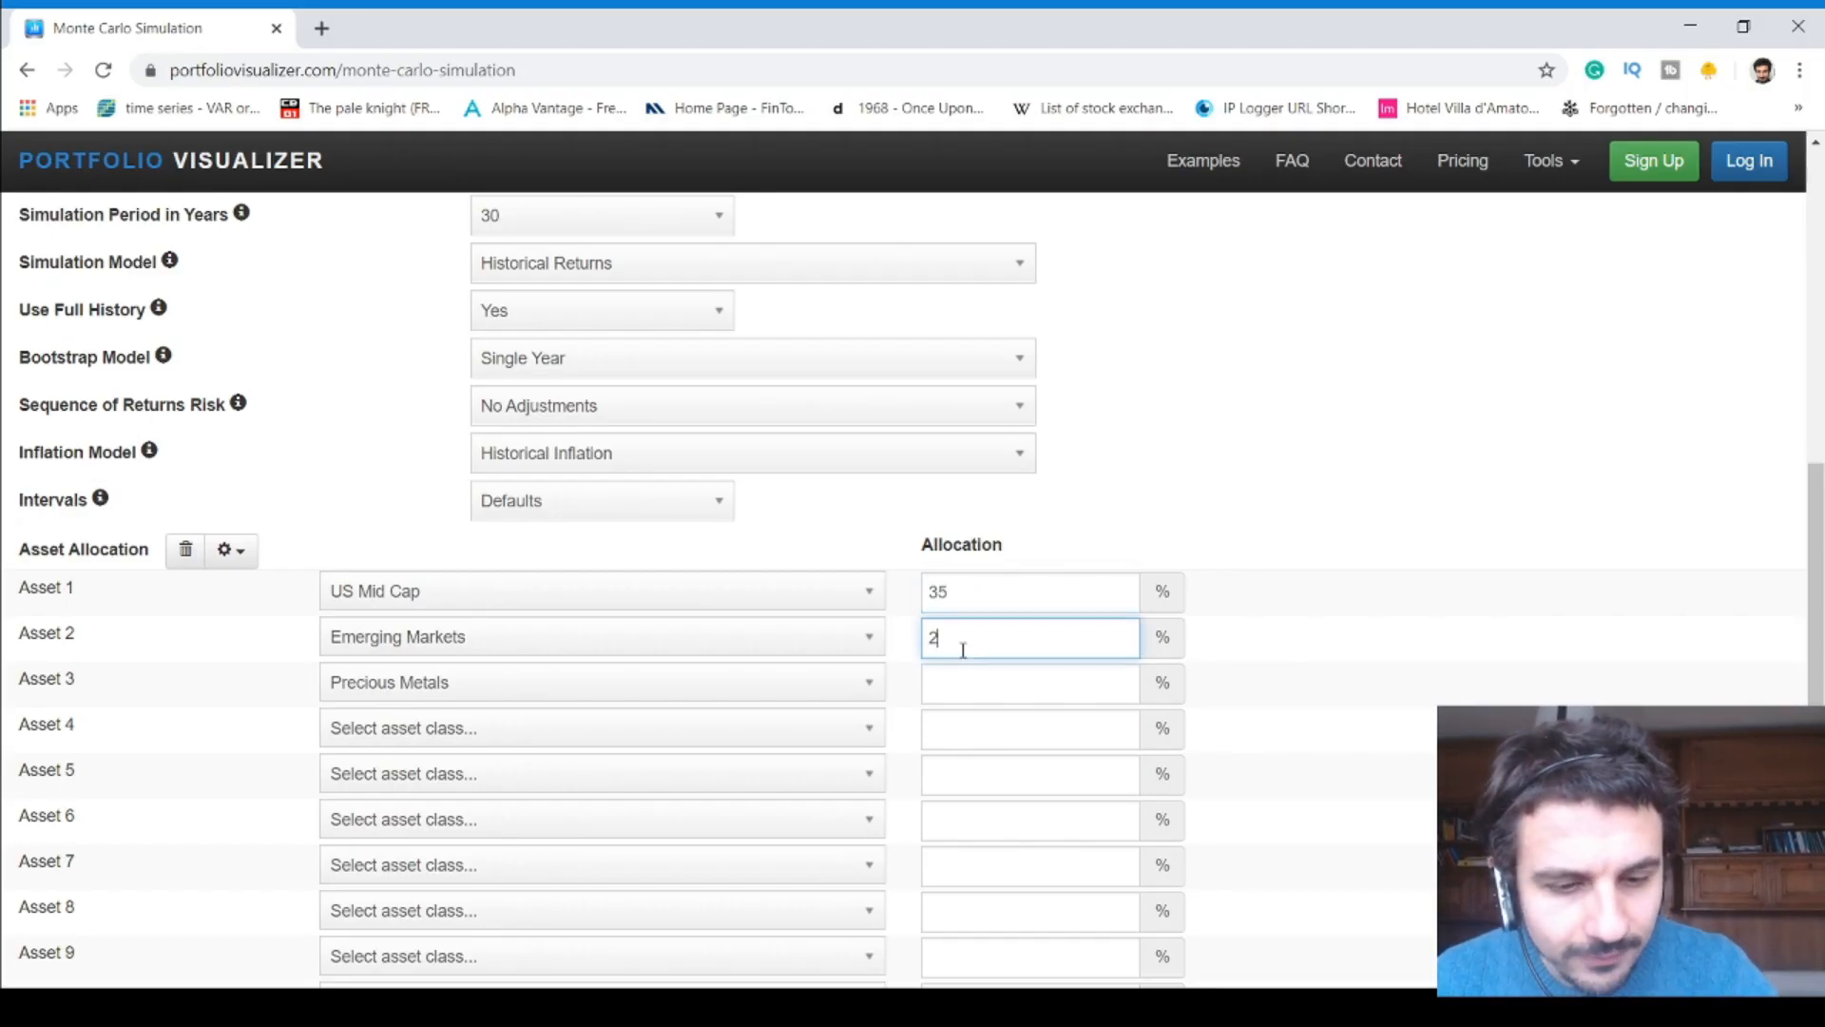
type("20")
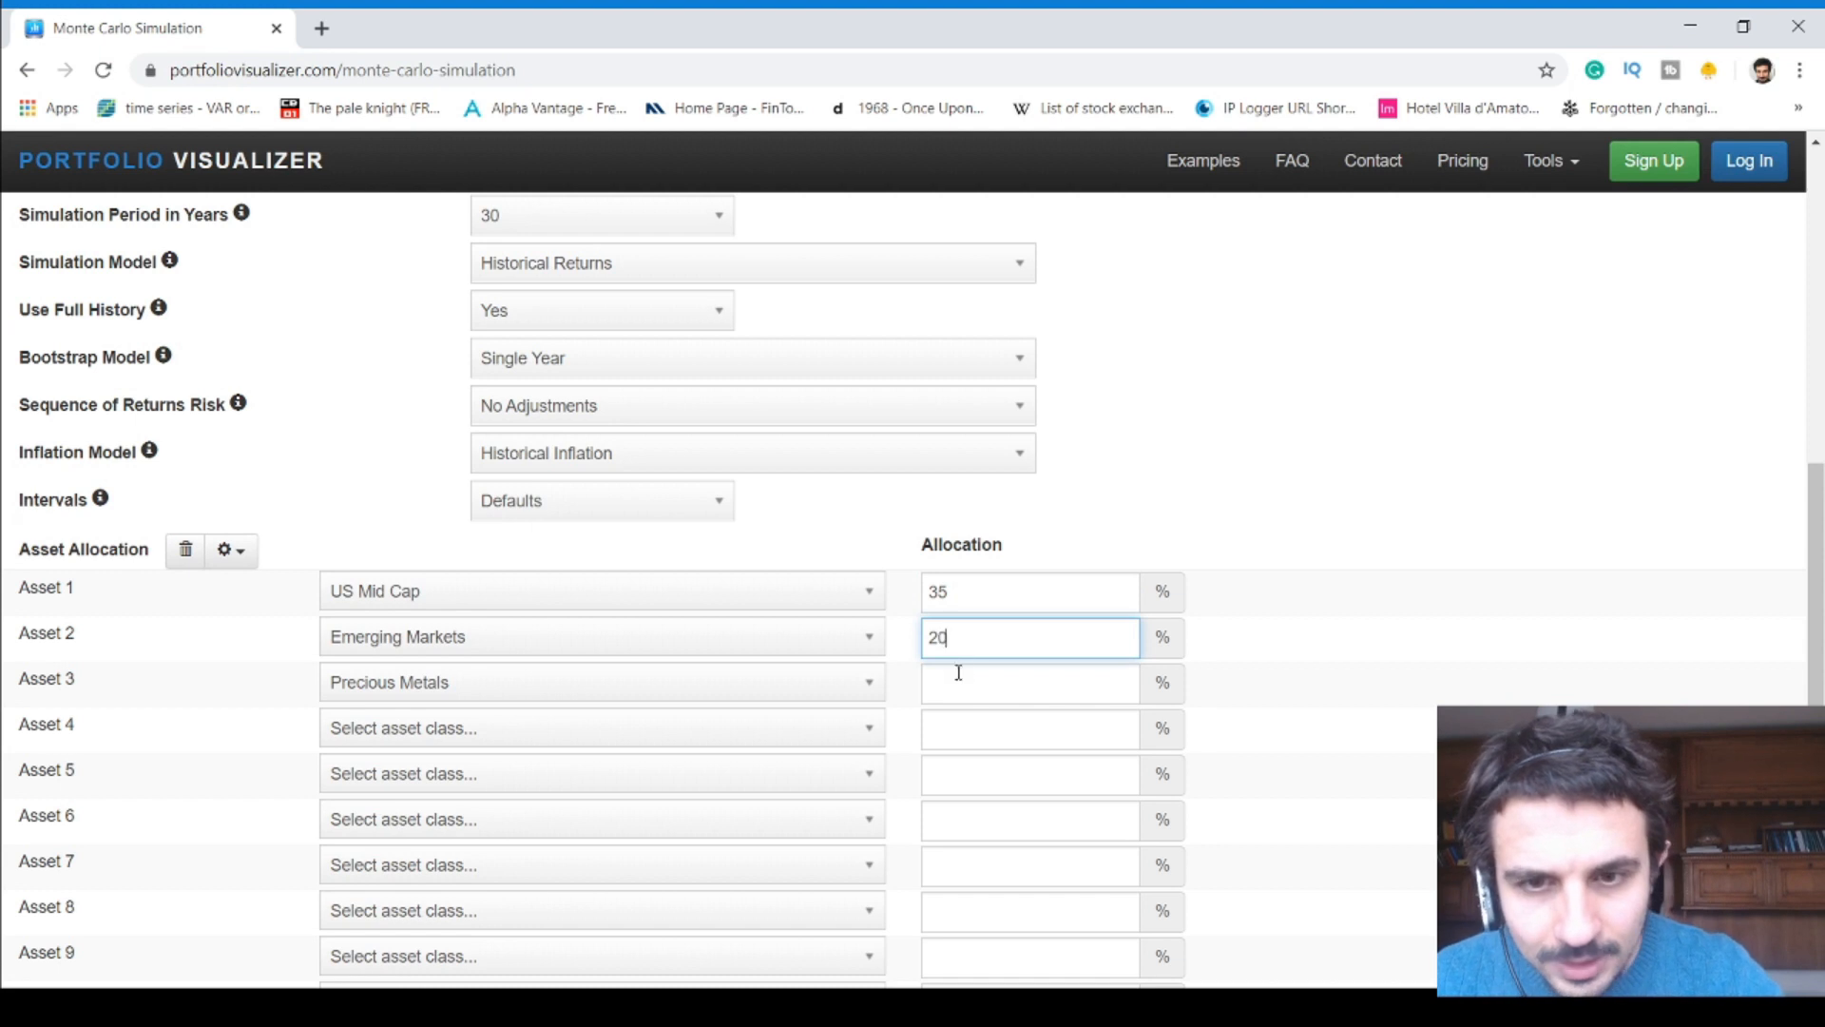
left_click(957, 674)
type("45")
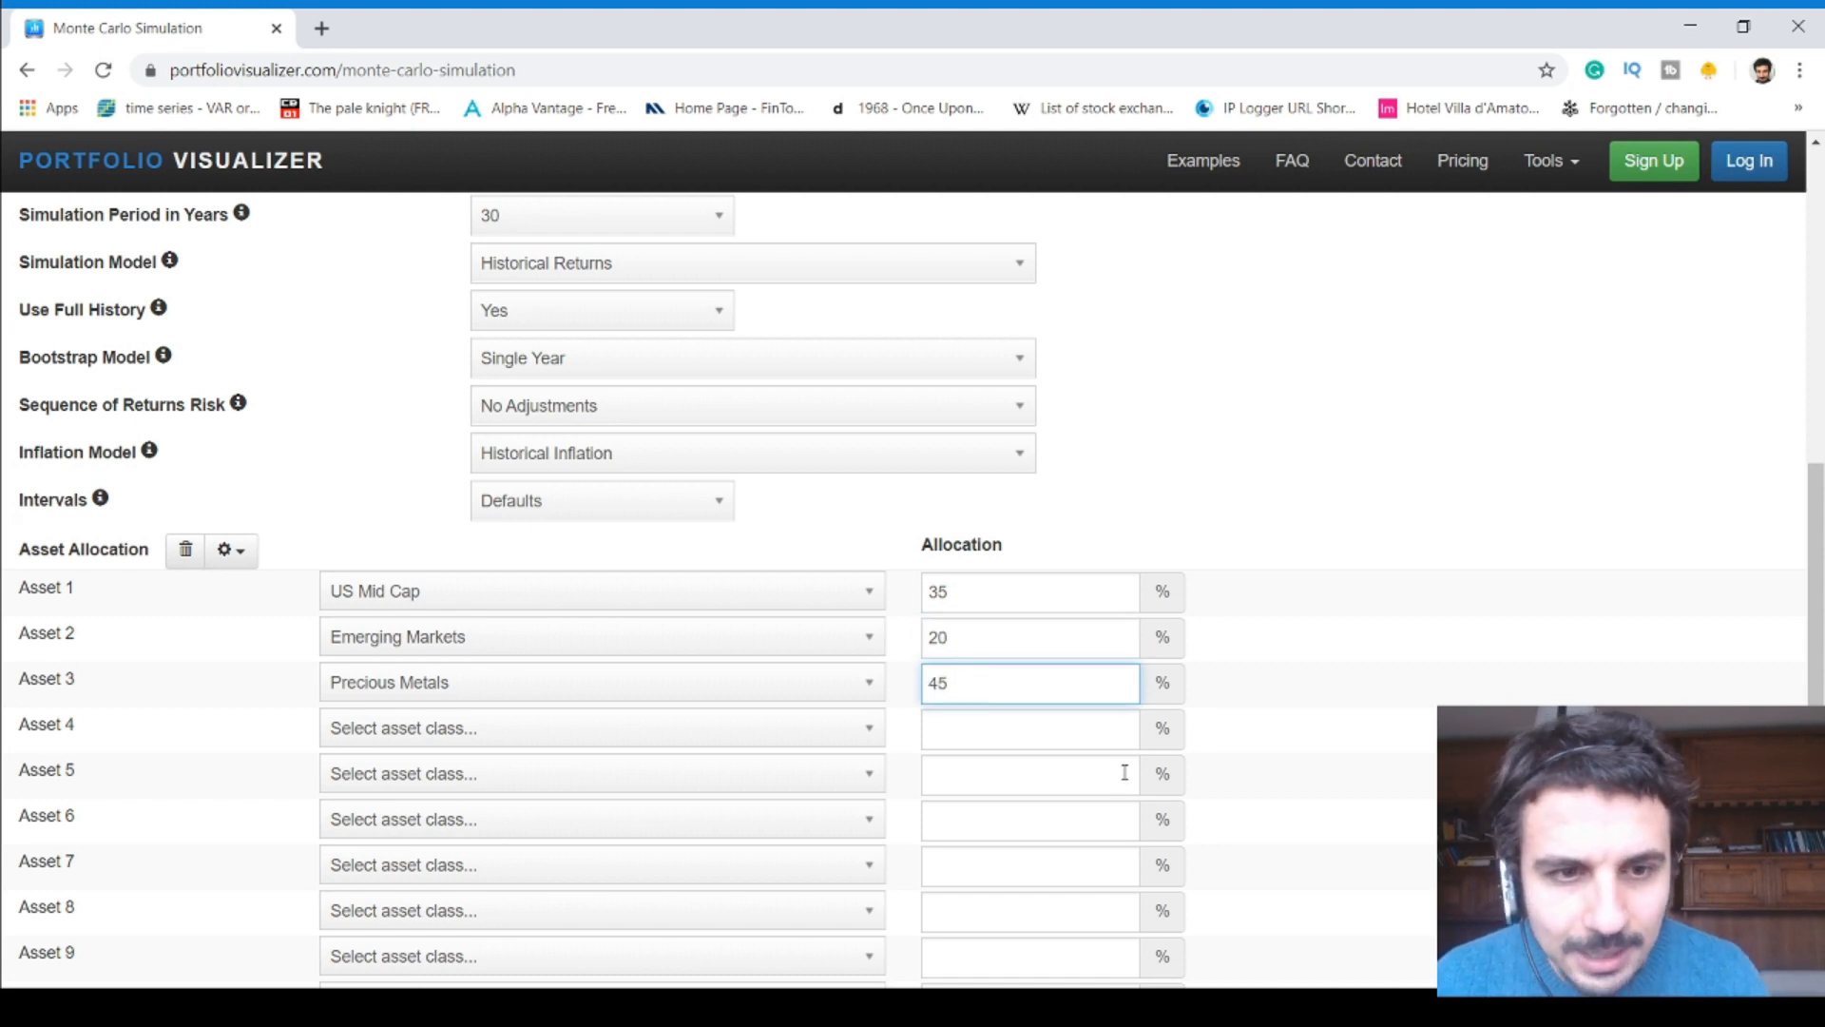
Run the Monte Carlo simulation with the three-asset allocation
scroll(1124, 770, "down", 3)
left_click(964, 658)
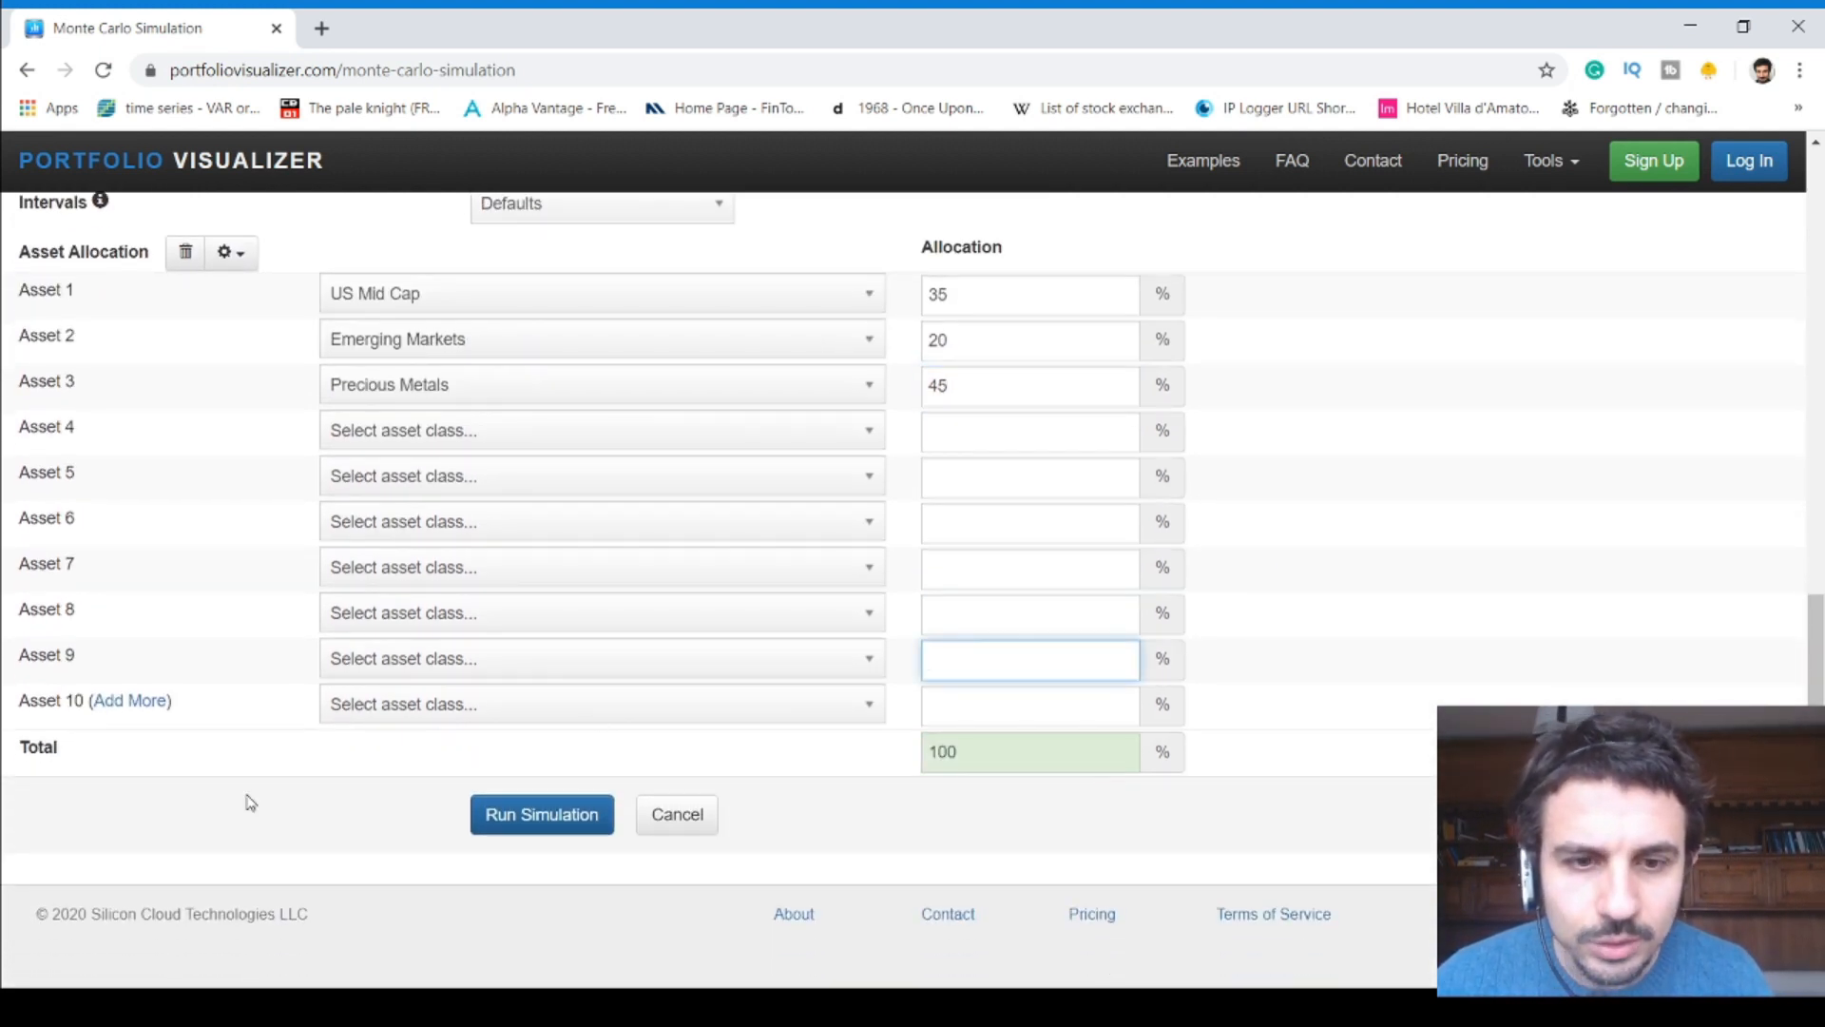
left_click(482, 821)
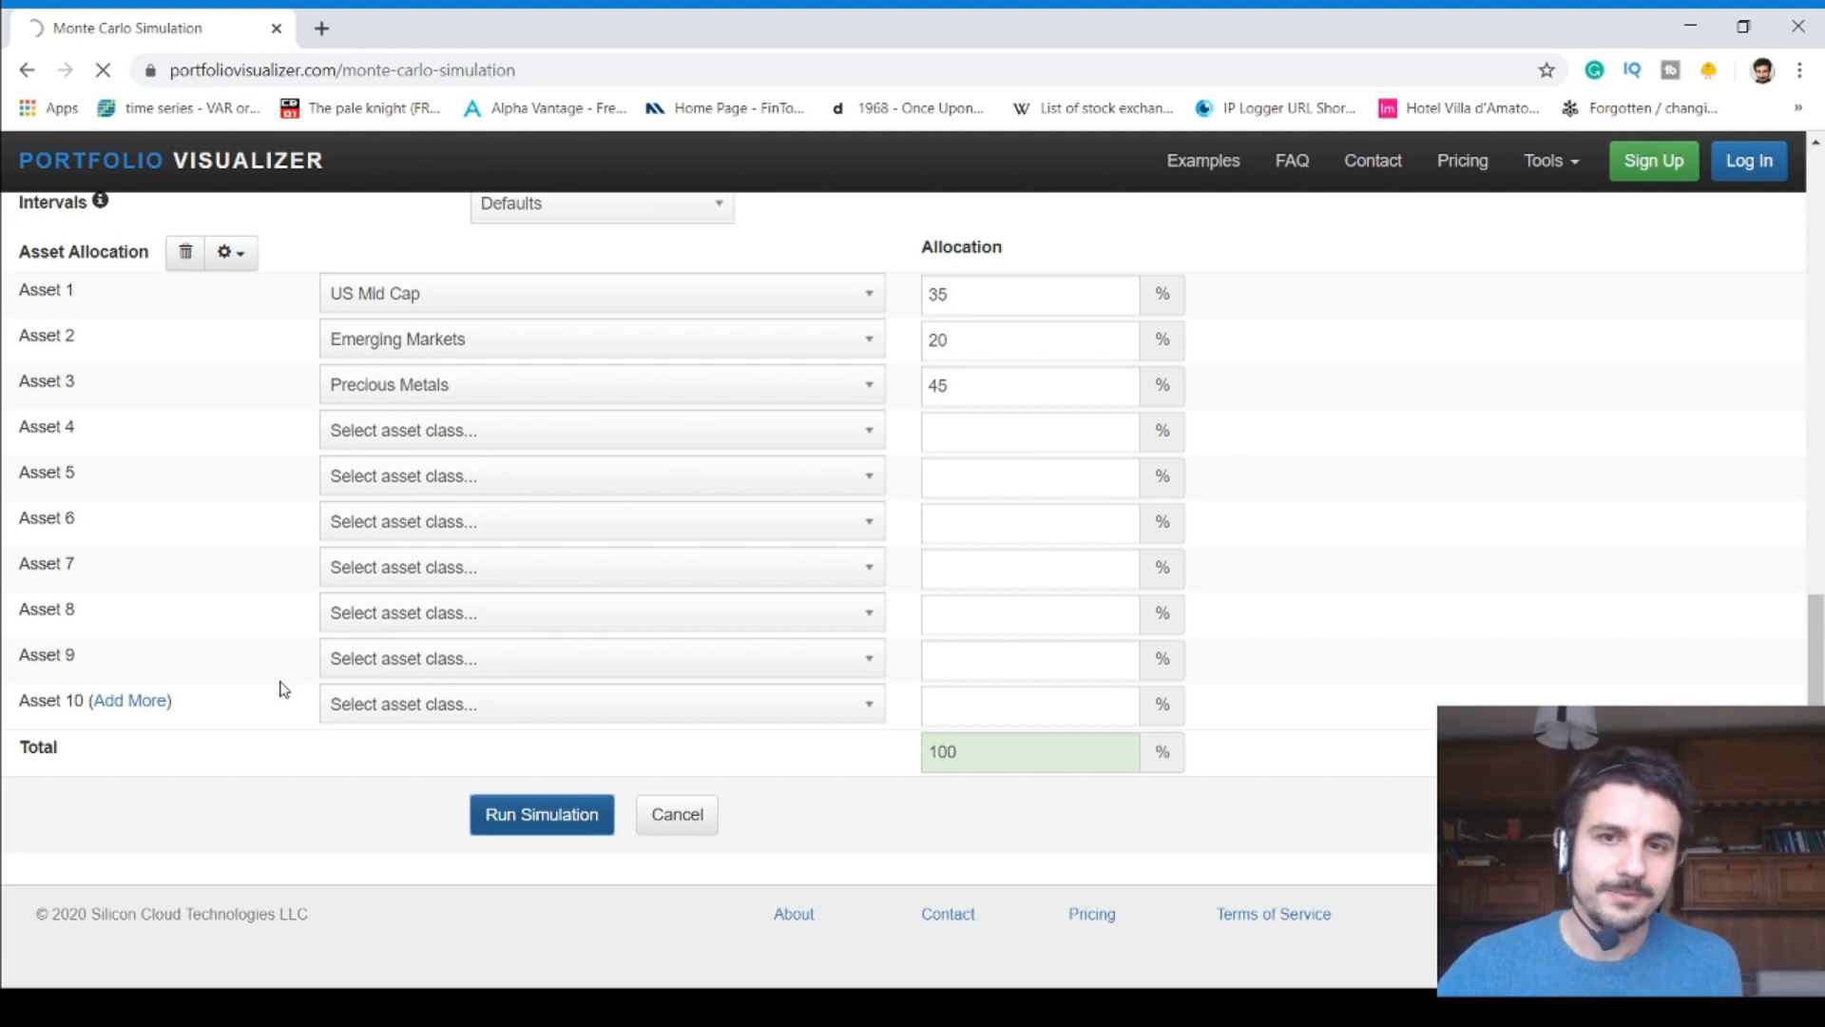
Examine the simulation's summary statistics by percentile, the simulated portfolio balances chart and the portfolio success chart
scroll(458, 488, "down", 2)
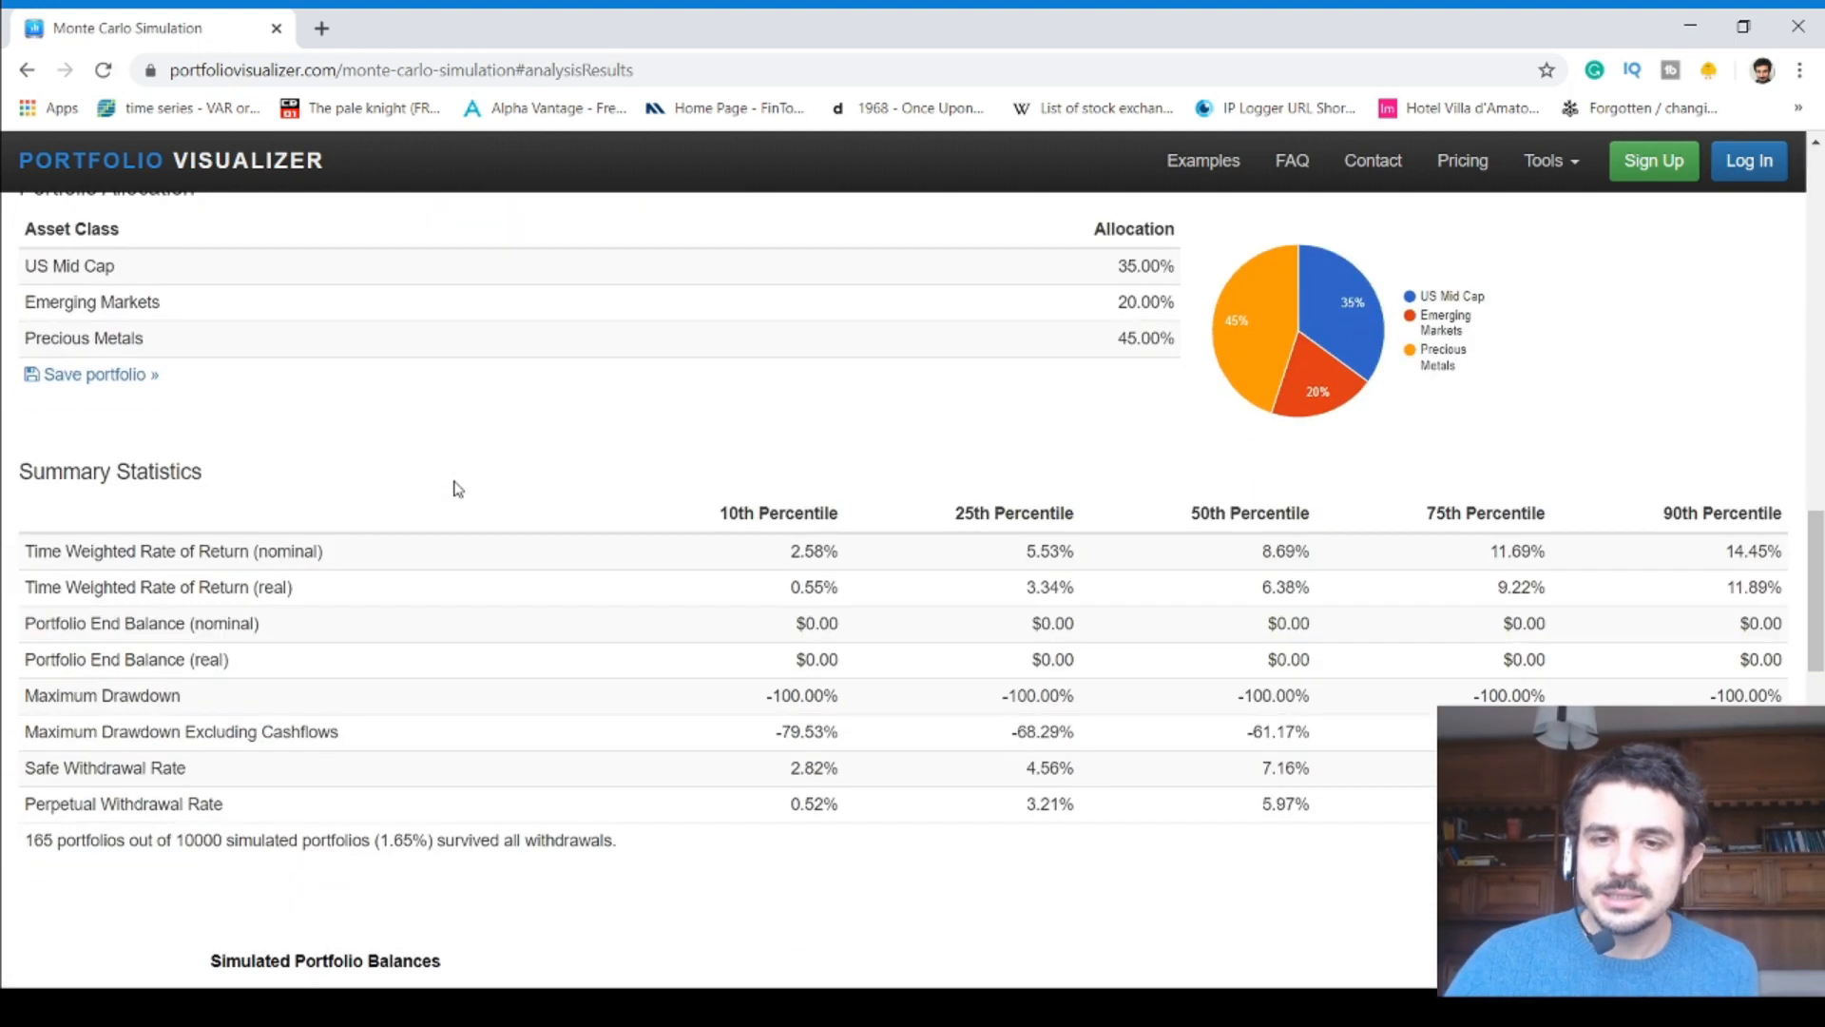
scroll(457, 489, "down", 15)
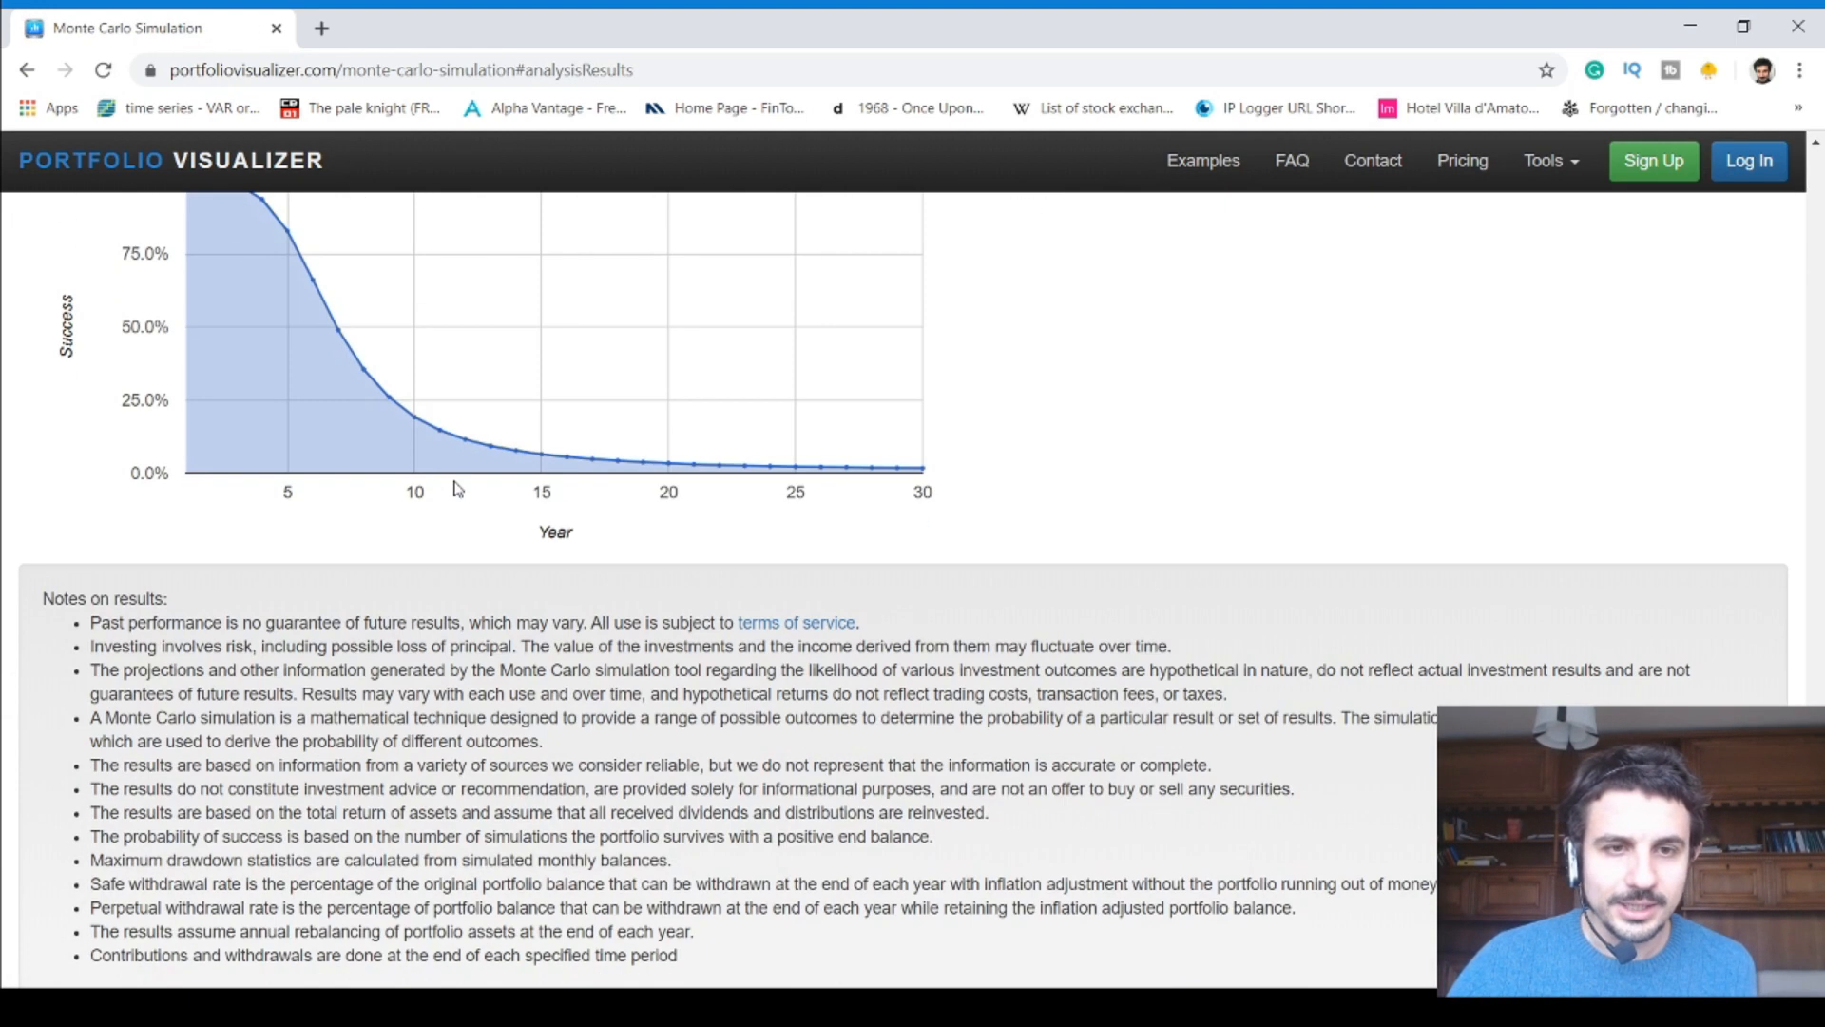
scroll(457, 488, "up", 5)
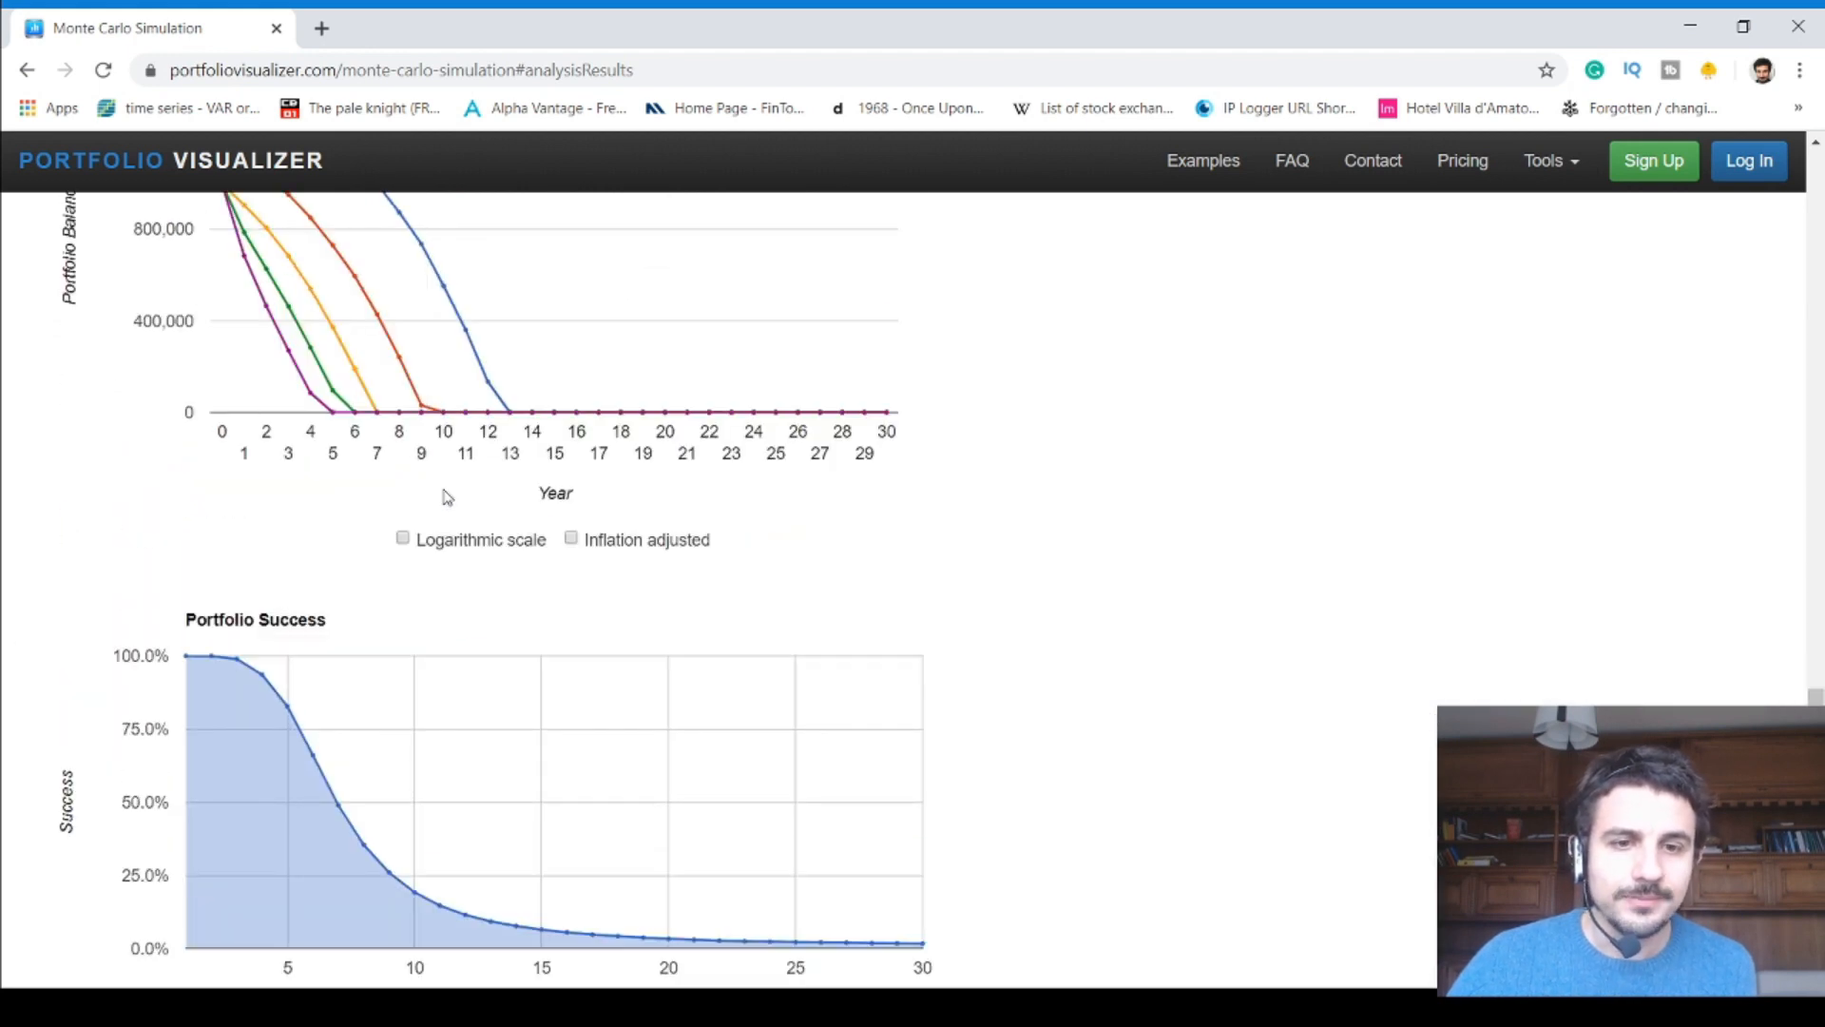
scroll(442, 498, "up", 7)
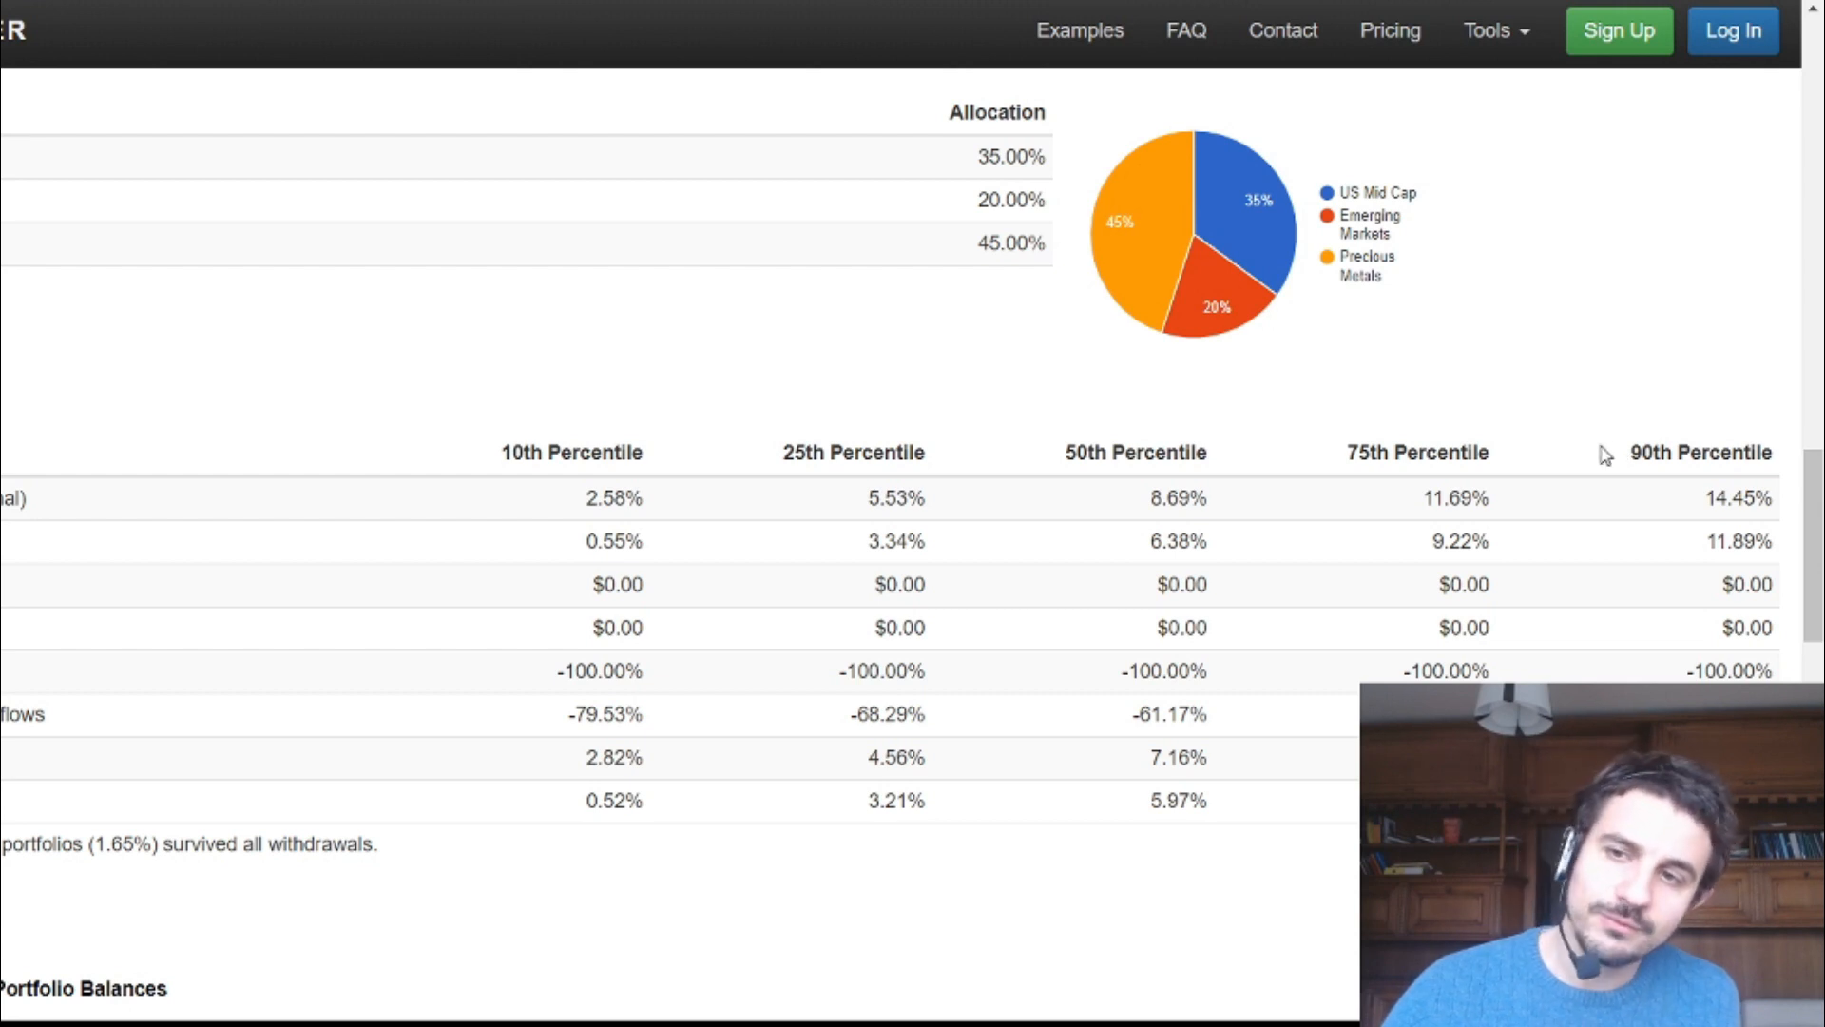
left_click_drag(1704, 507, 1770, 506)
left_click(1710, 521)
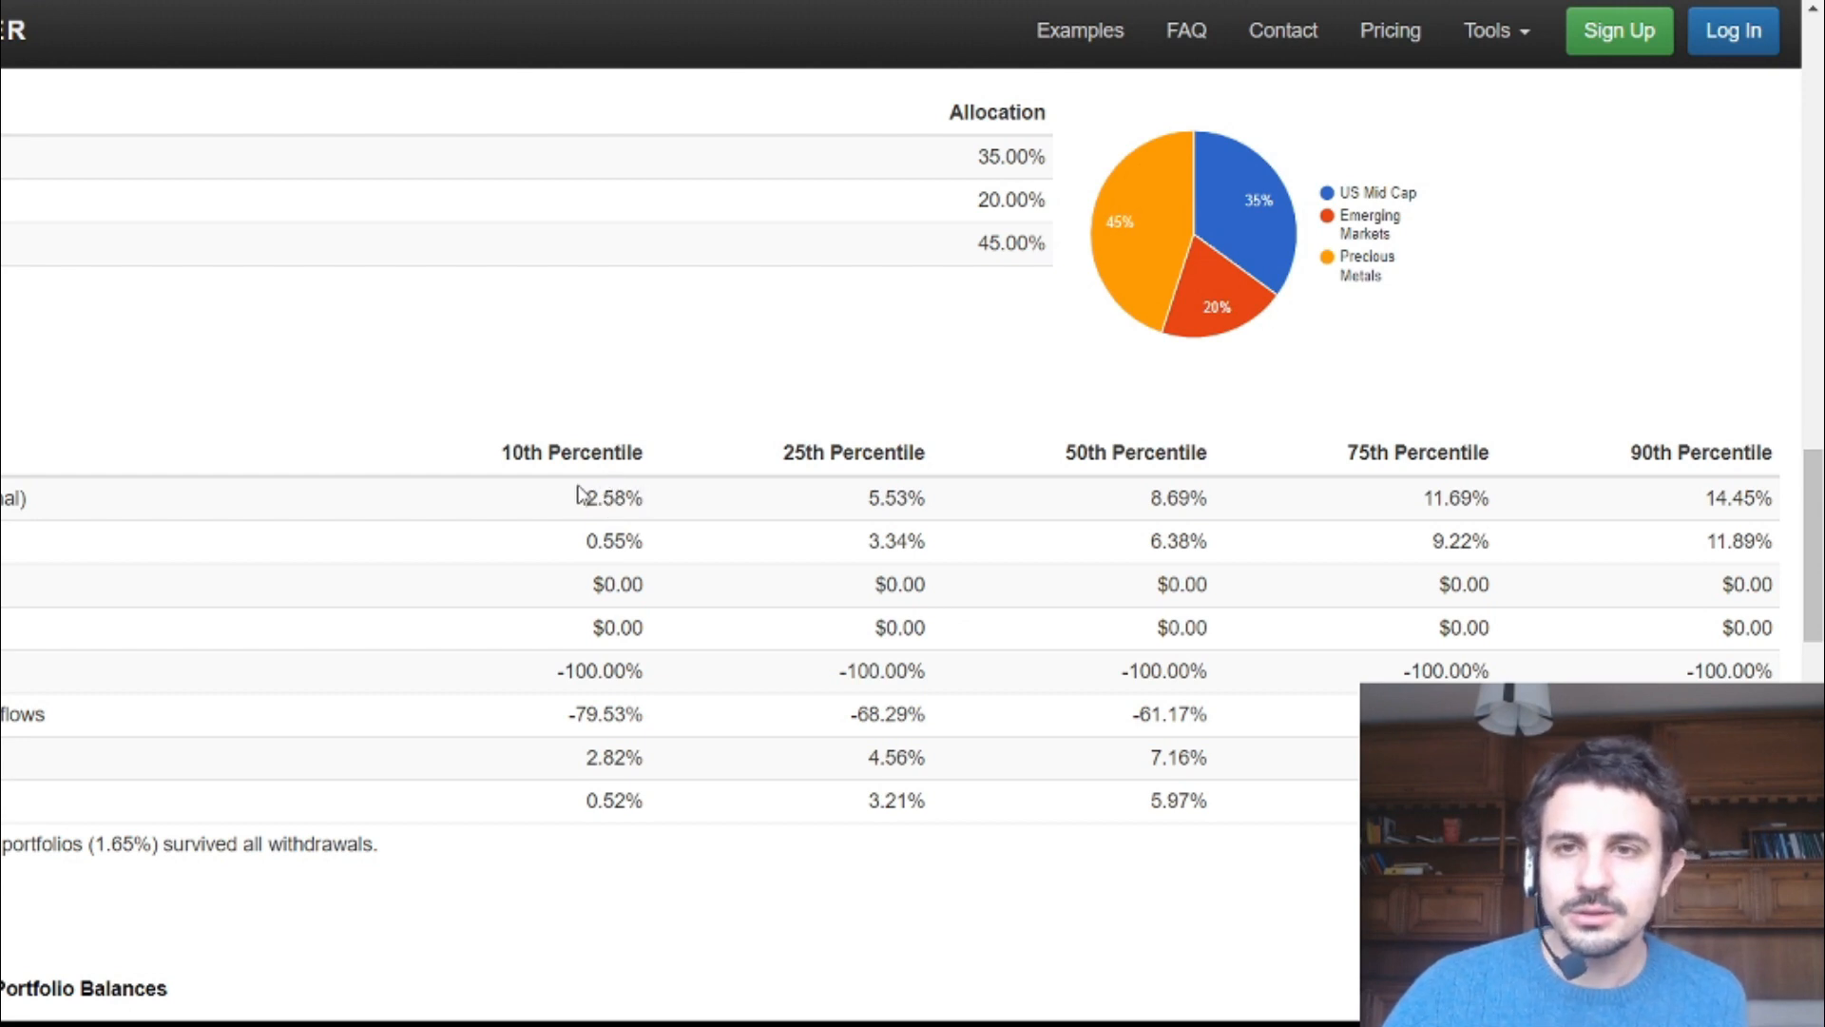
scroll(577, 497, "up", 1)
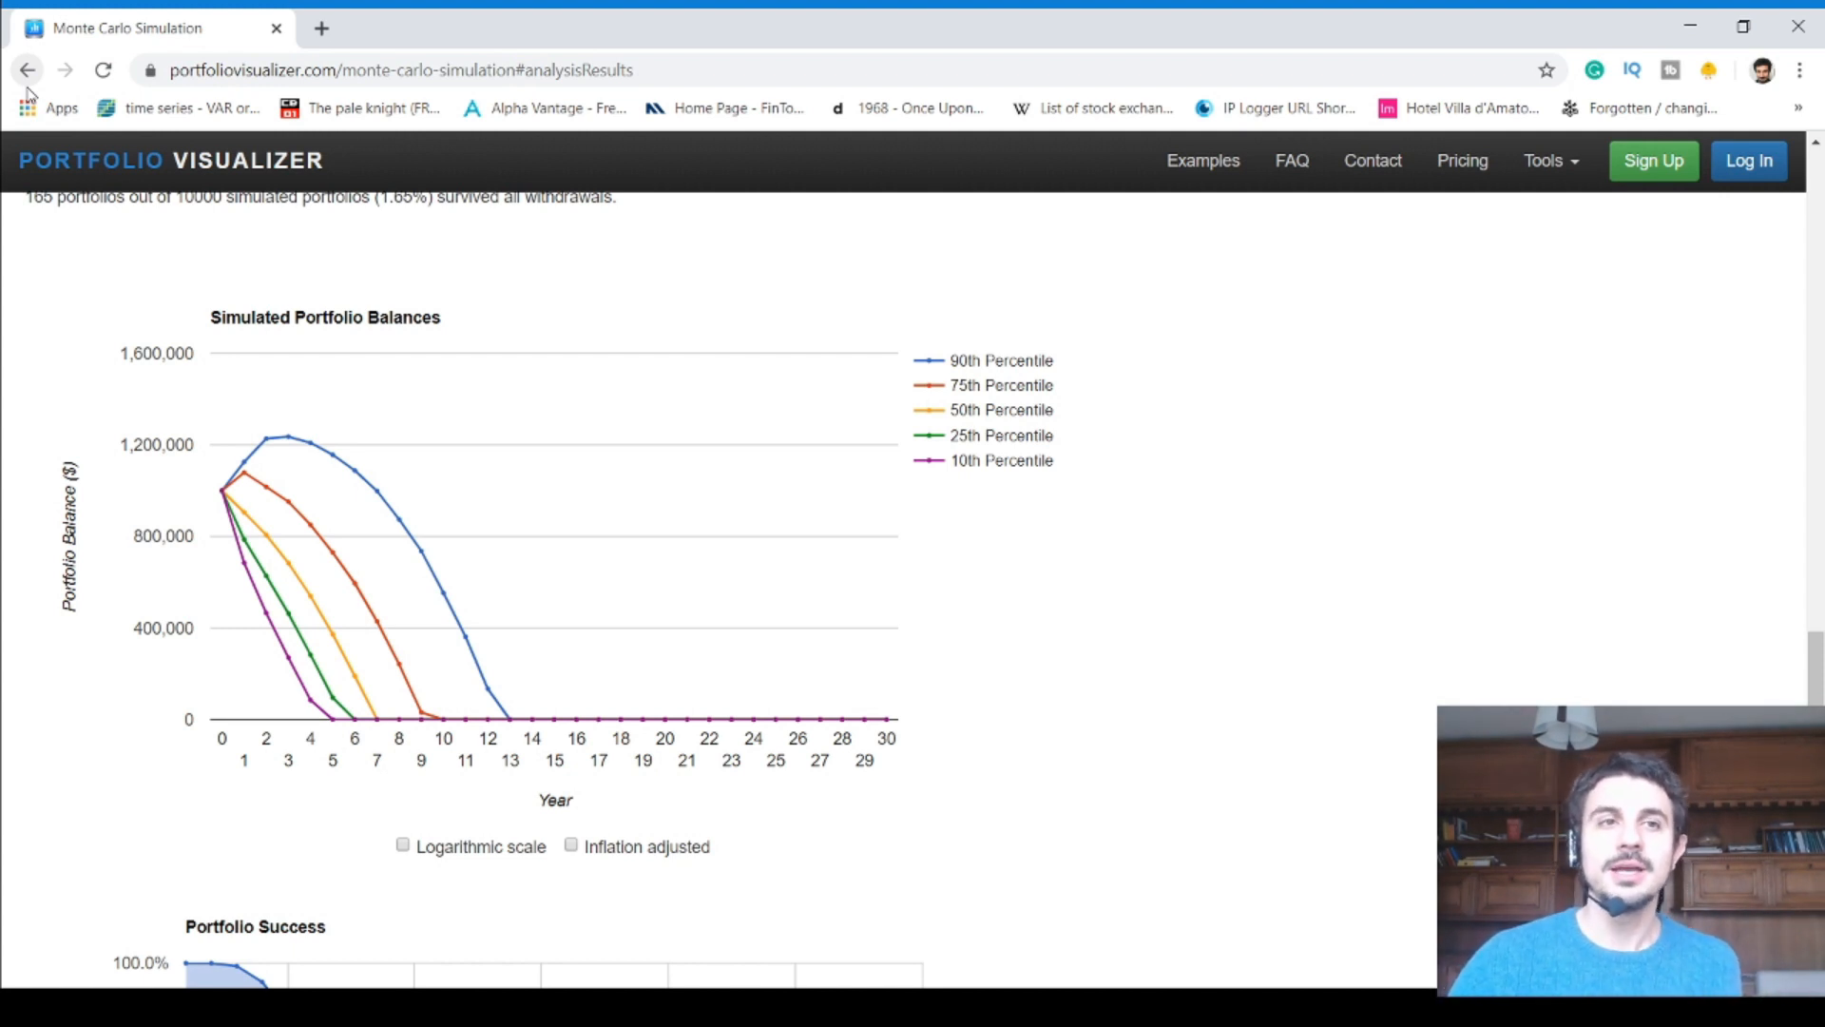
Leave the simulation results and return to the Portfolio Visualizer home page with the tool overview
left_click(28, 89)
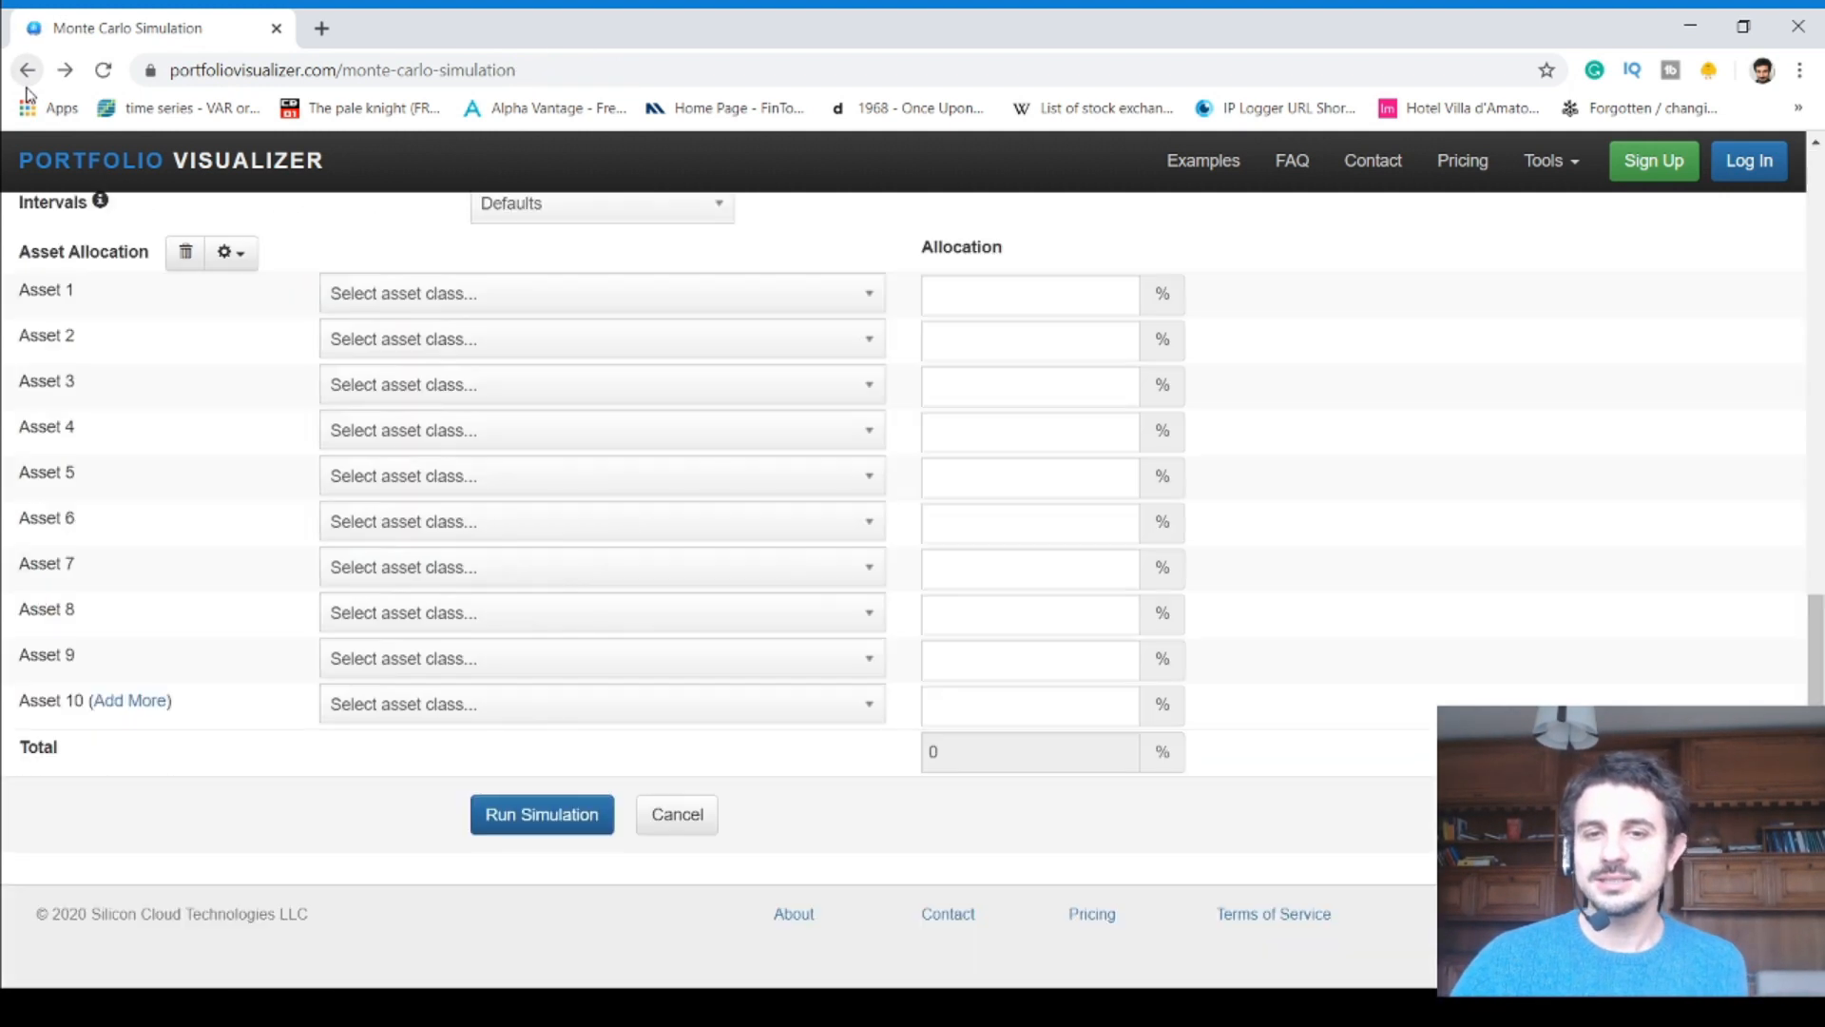
left_click(31, 72)
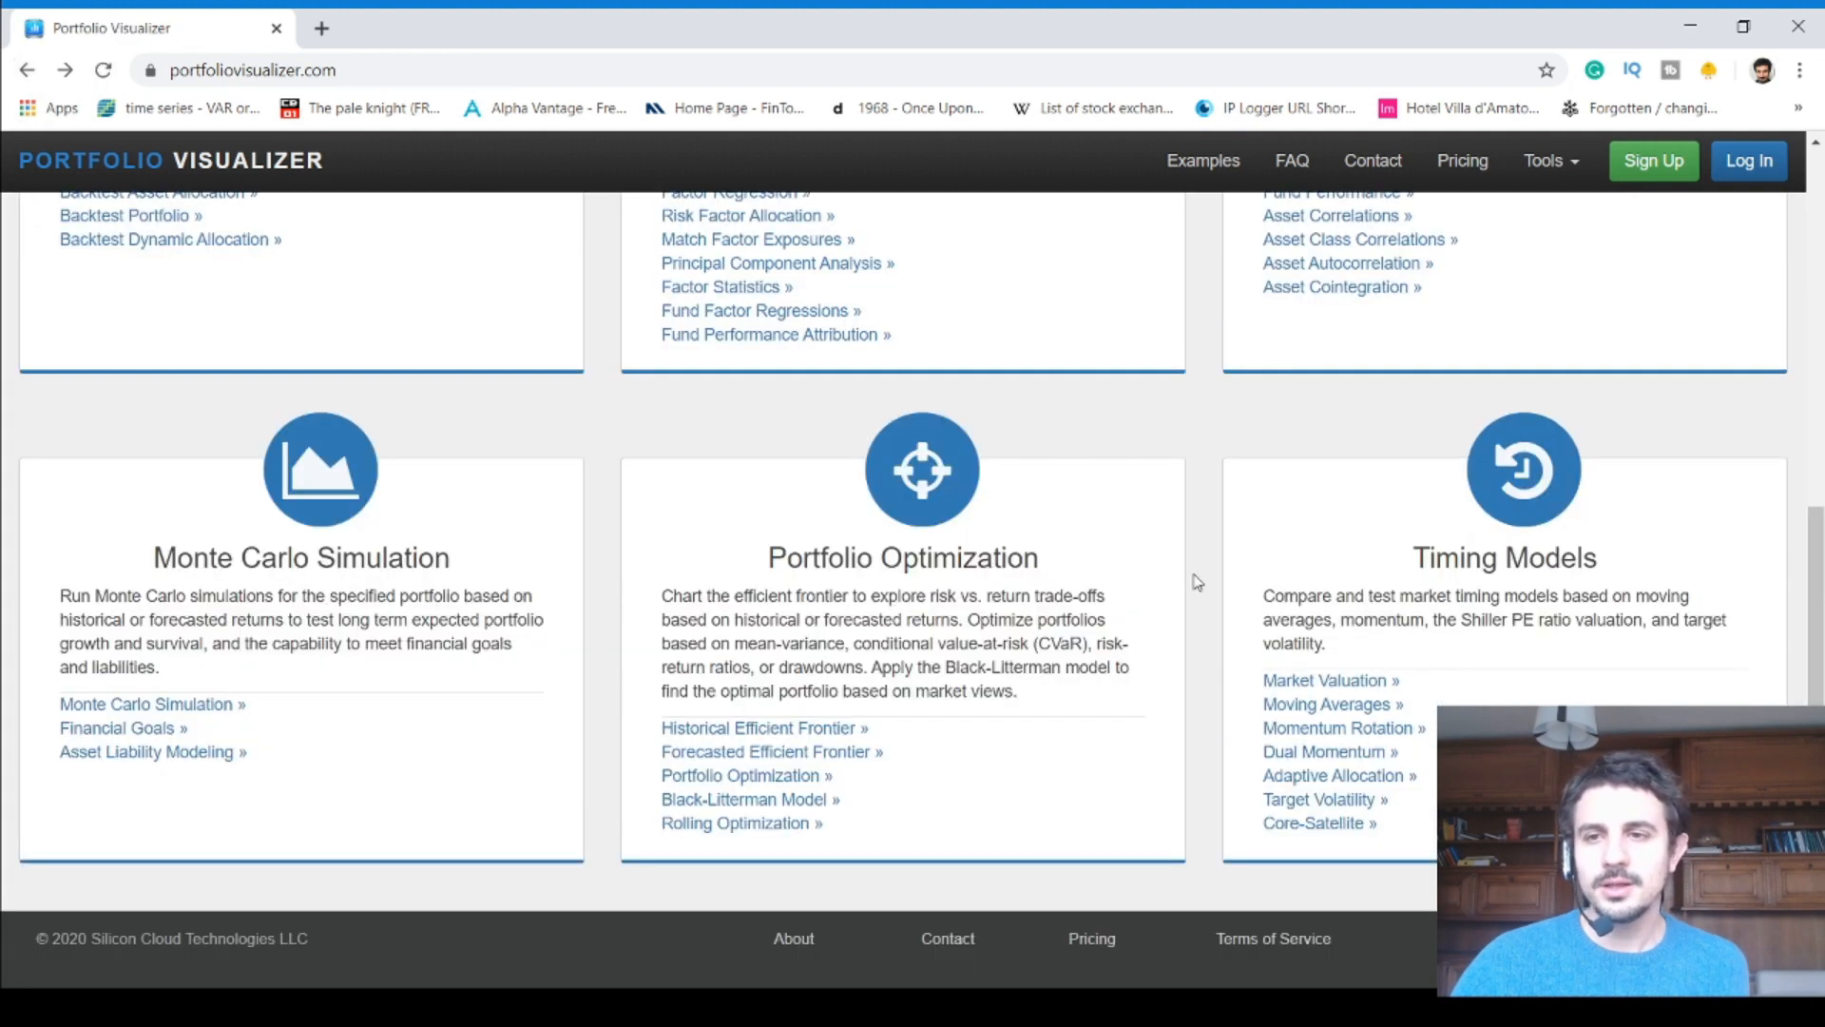